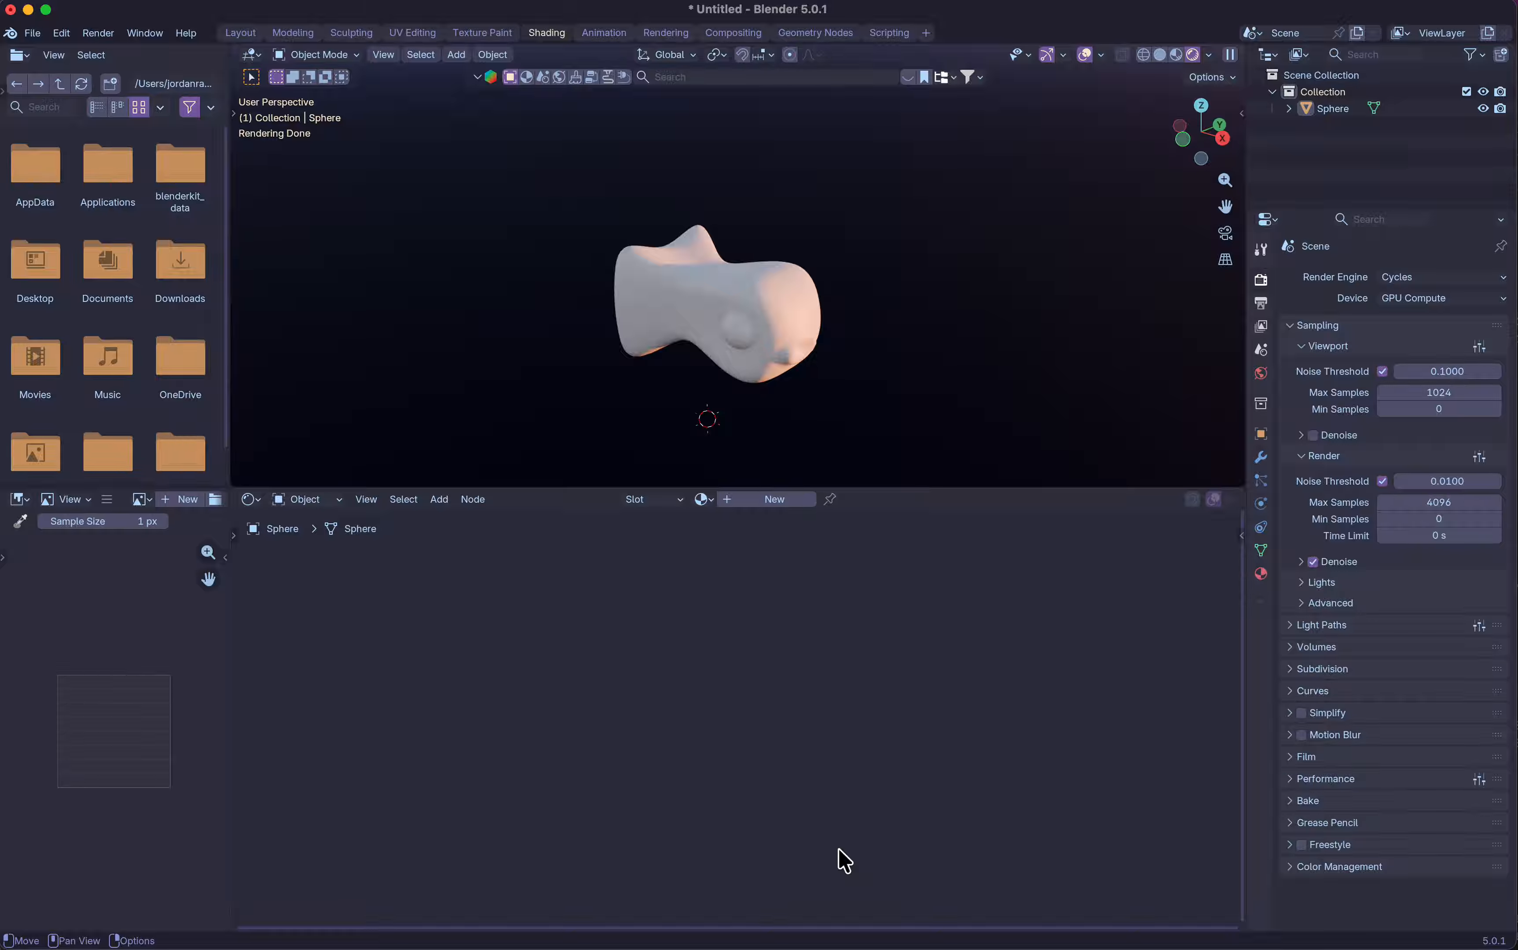
# Select the fish-shaped sphere mesh in the viewport and give it a new material.
pyautogui.click(798, 304)
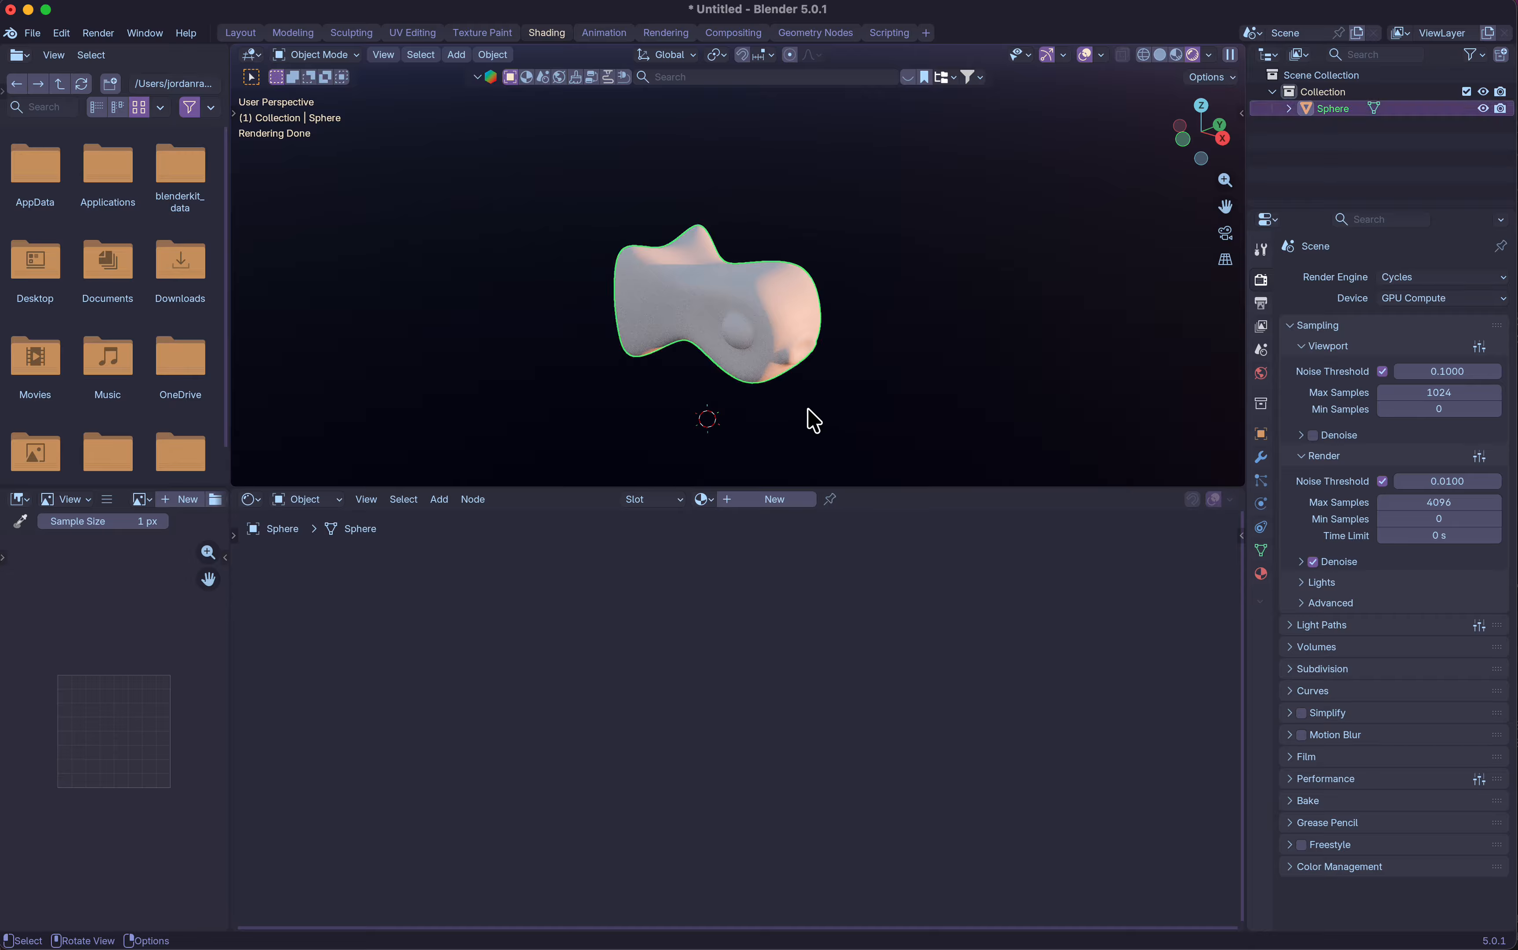
pyautogui.moveTo(799, 414); pyautogui.dragTo(772, 410, button='middle')
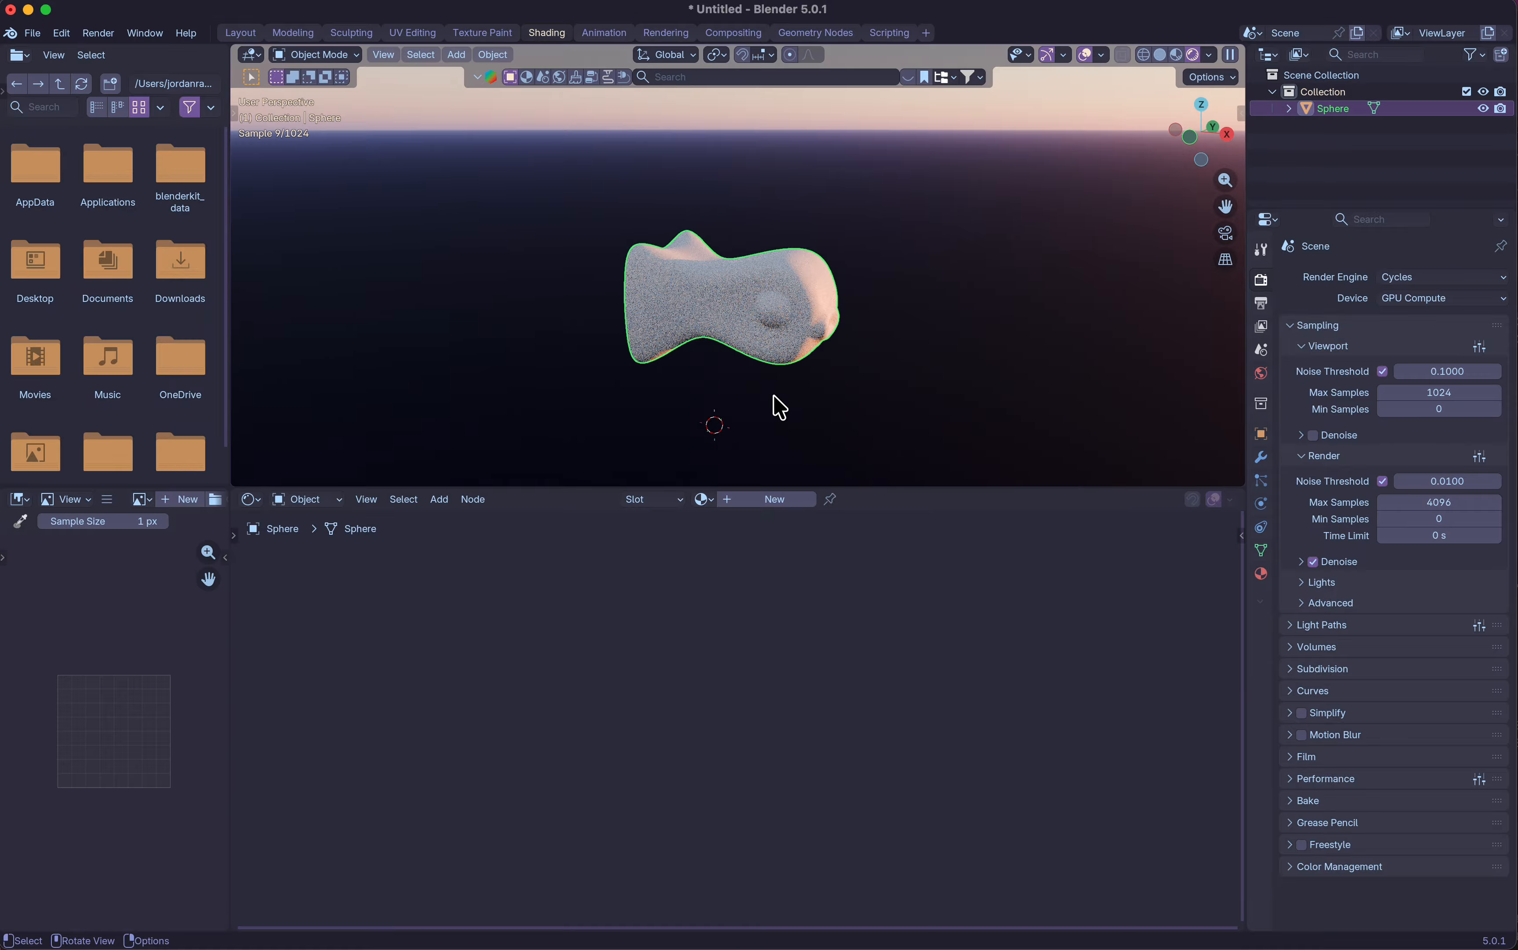
pyautogui.hscroll(5, 773, 396)
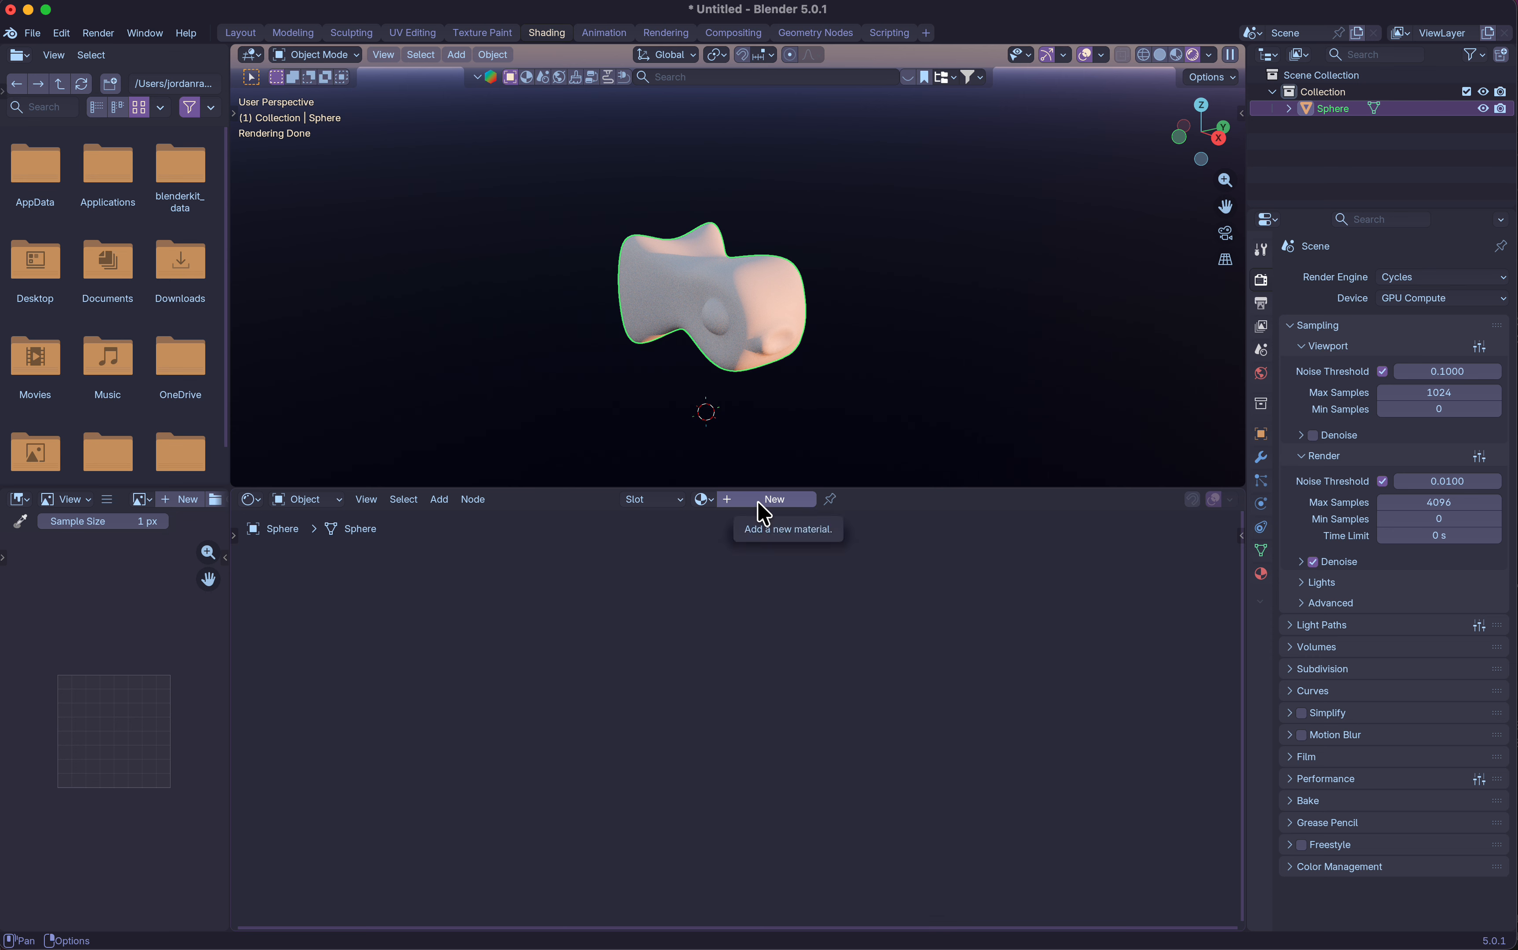
pyautogui.click(1260, 581)
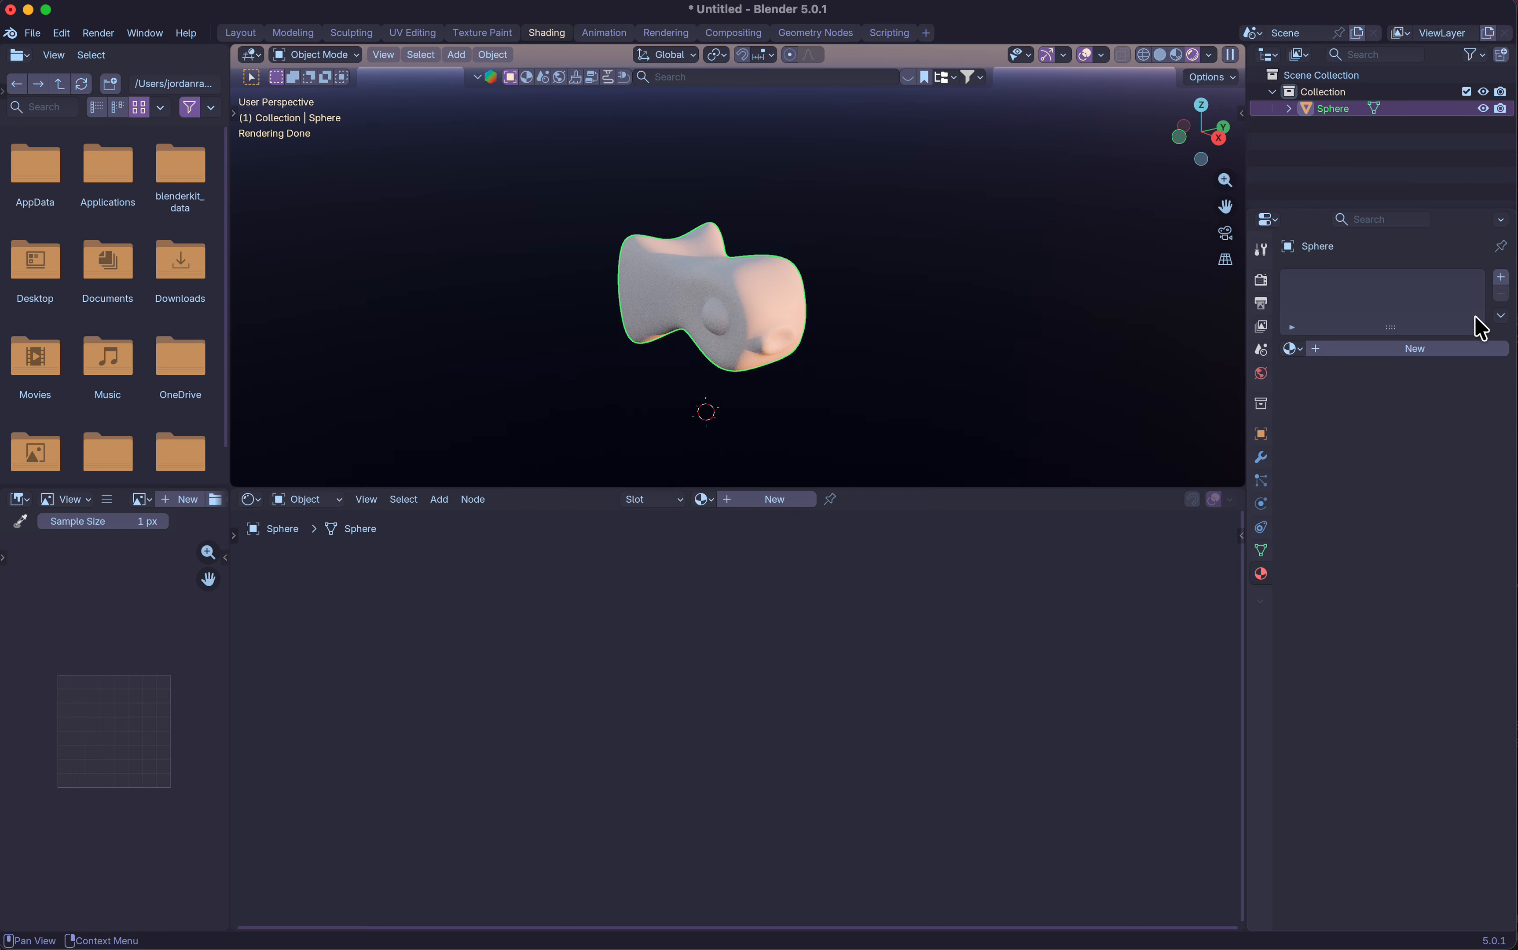
pyautogui.click(1435, 351)
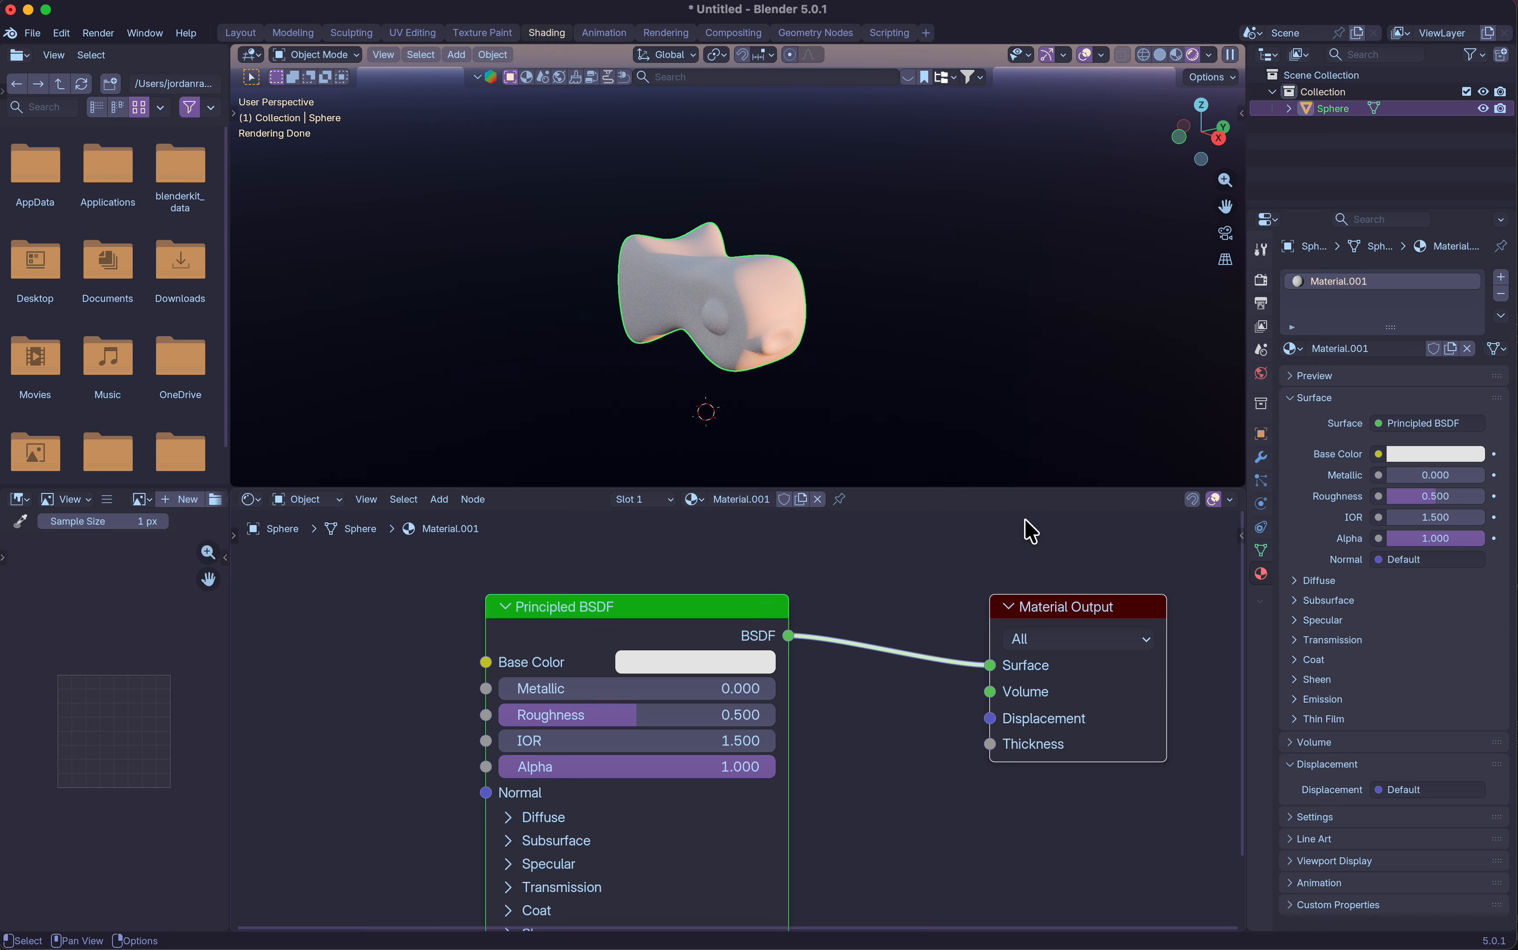
# Rename the Sphere object as Pez.
pyautogui.press('F2')
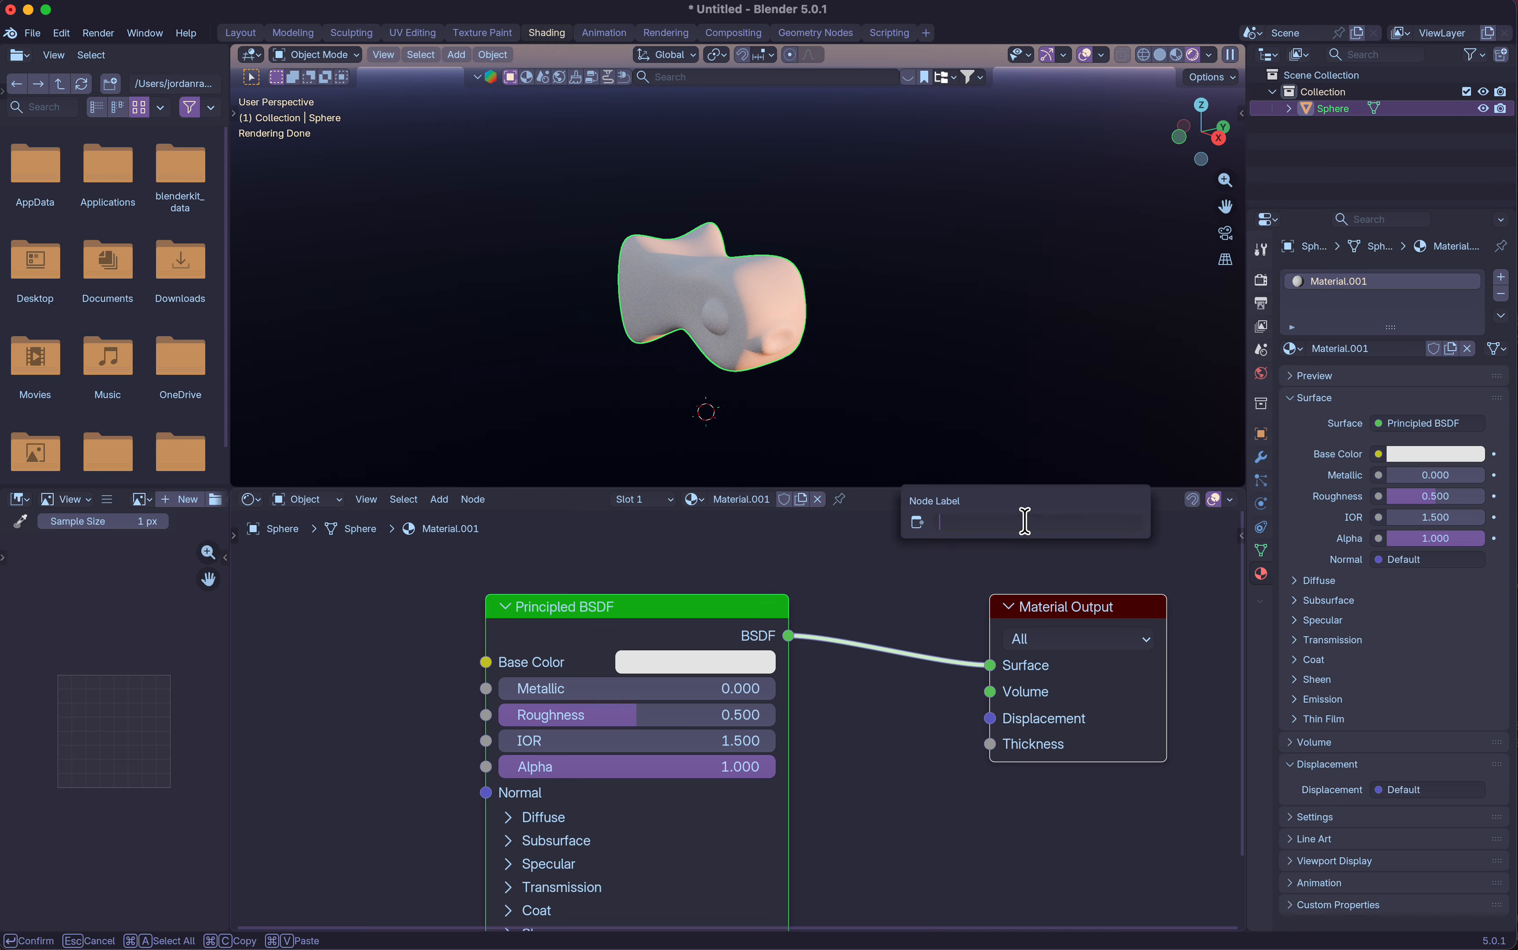
pyautogui.click(917, 556)
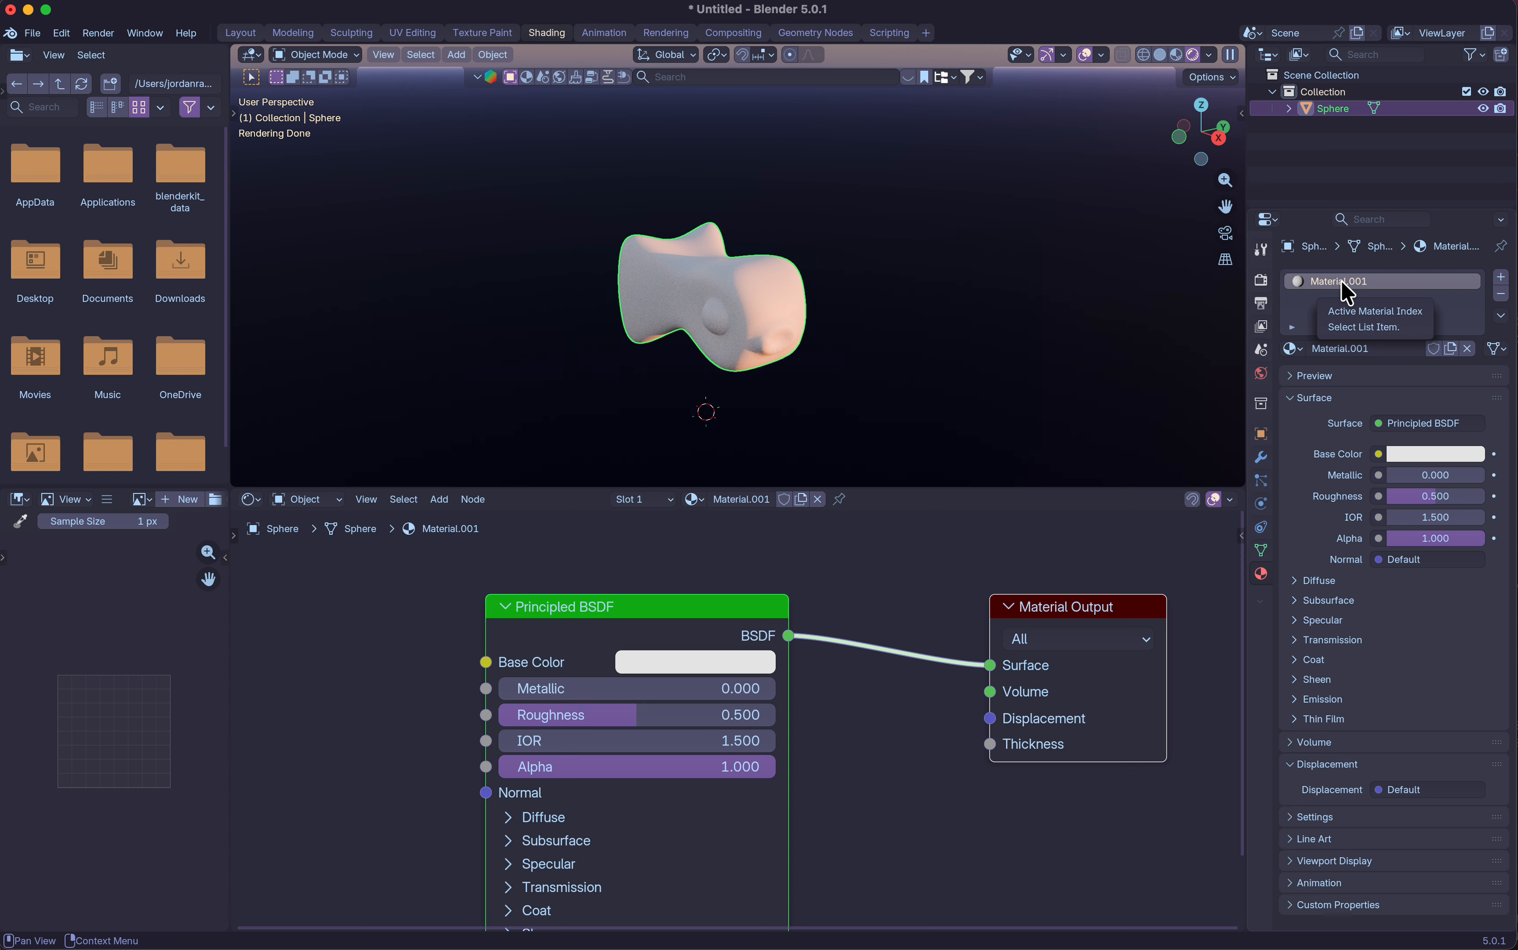
pyautogui.press('F2')
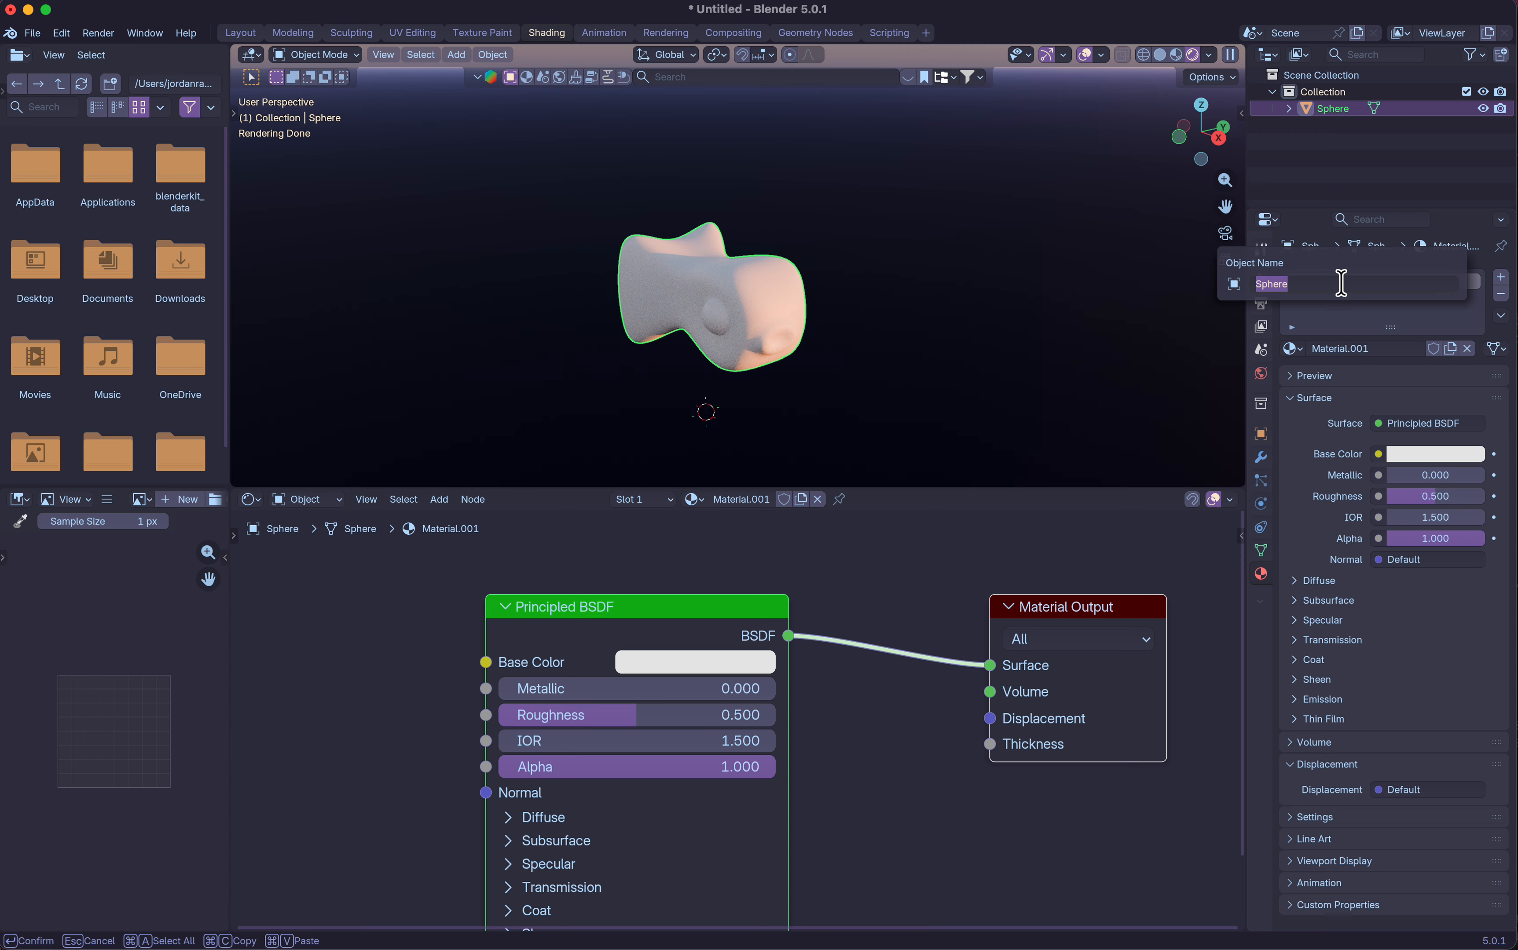
pyautogui.write('Pez')
pyautogui.press('Return')
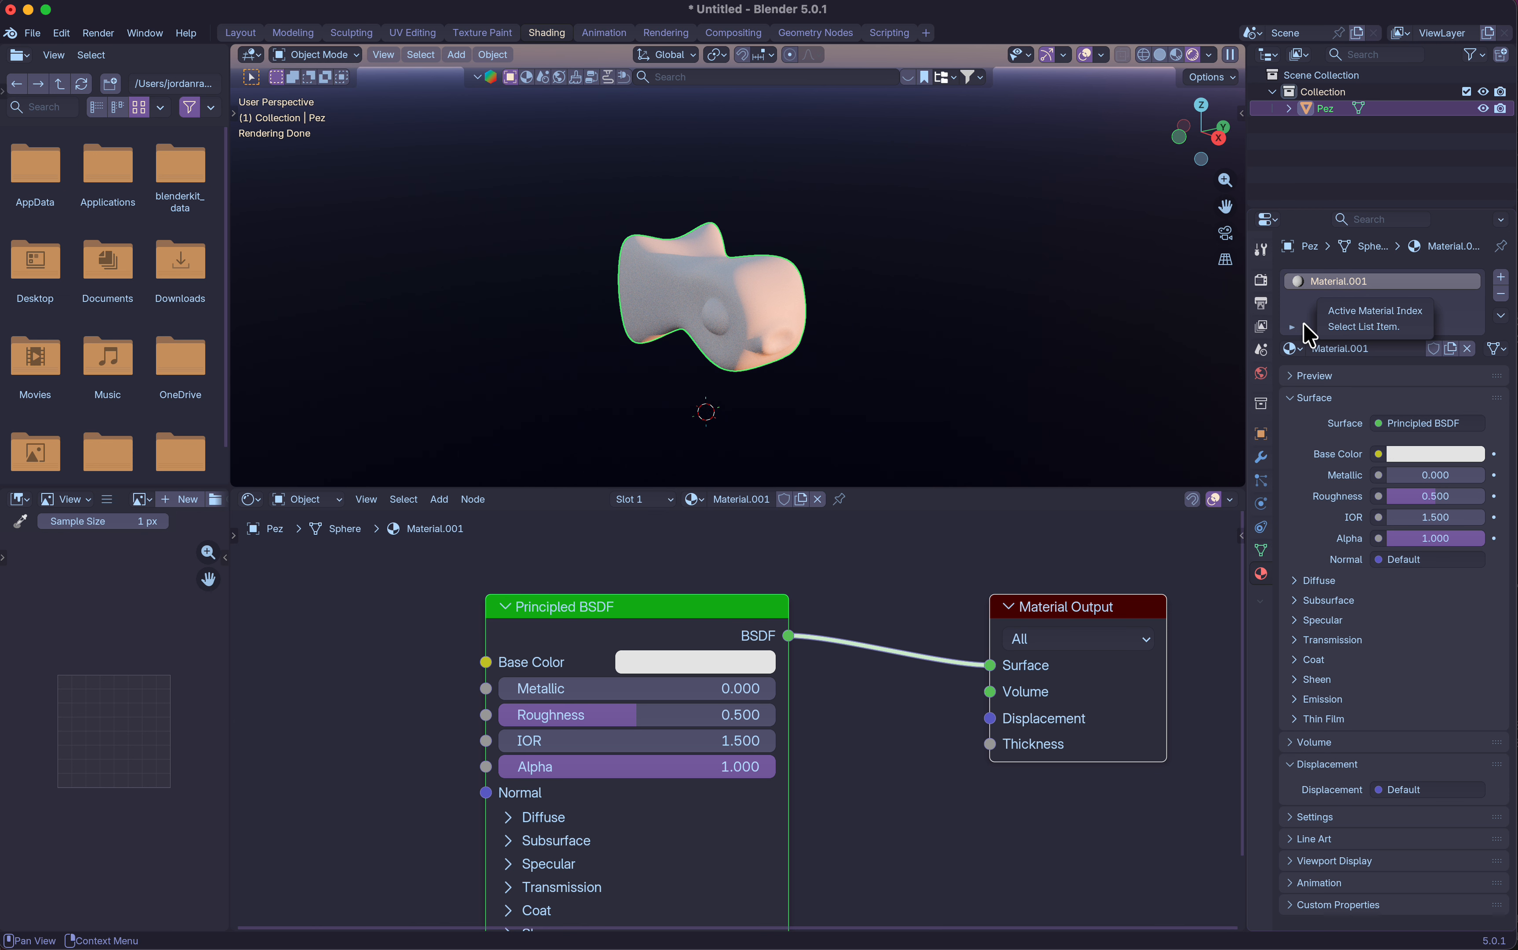
# Move the Material Output node closer to the Principled BSDF node.
pyautogui.moveTo(1077, 613); pyautogui.dragTo(1024, 565)
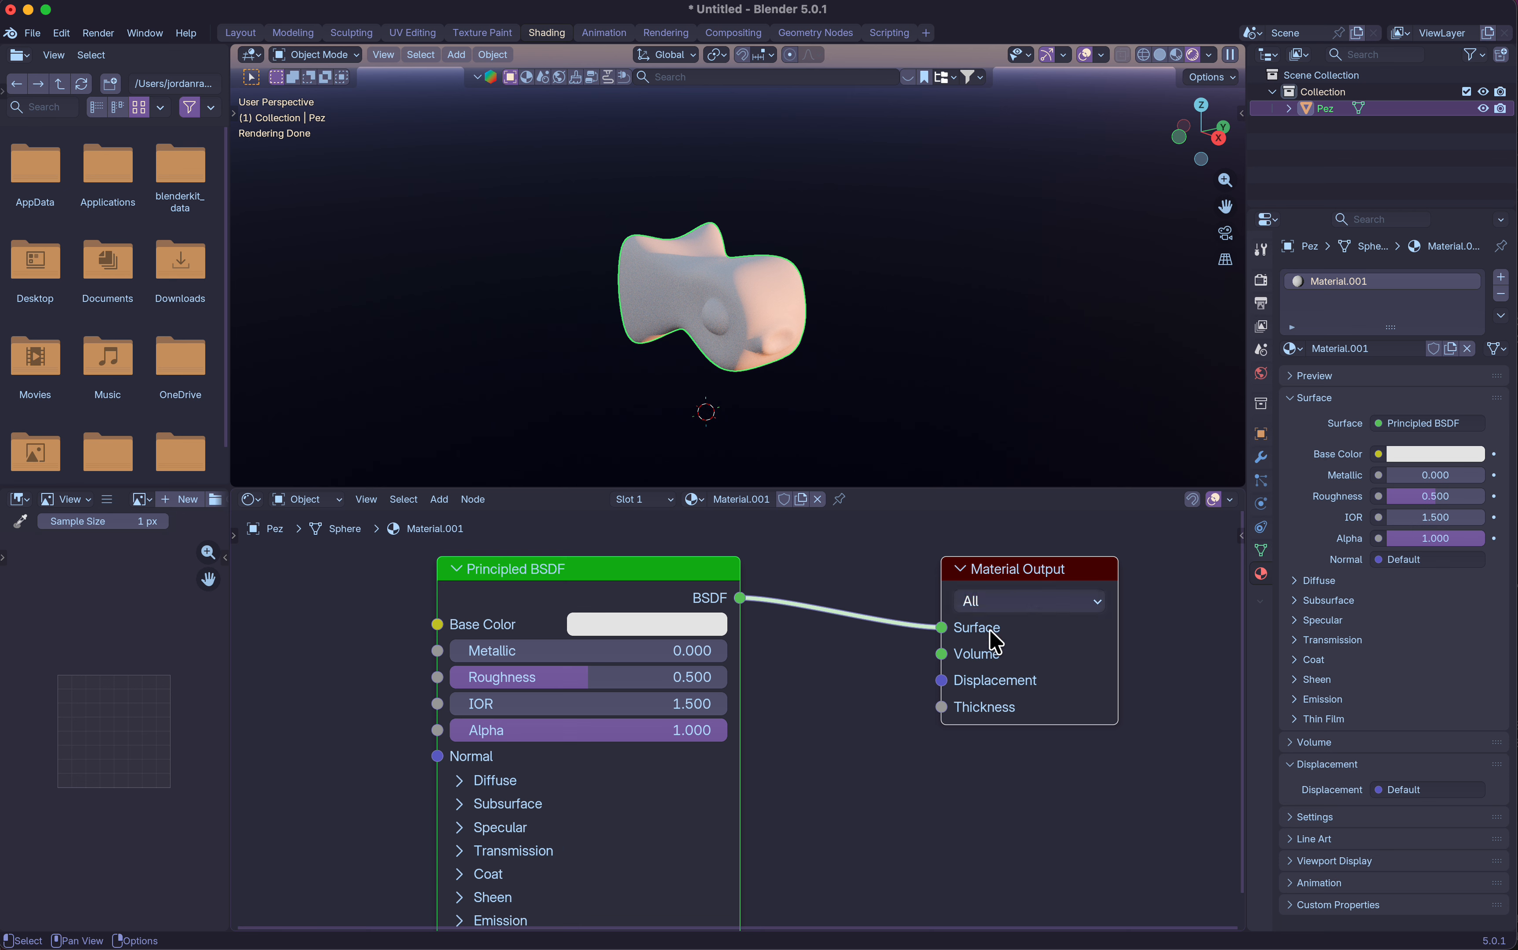
pyautogui.scroll(-3, 855, 723)
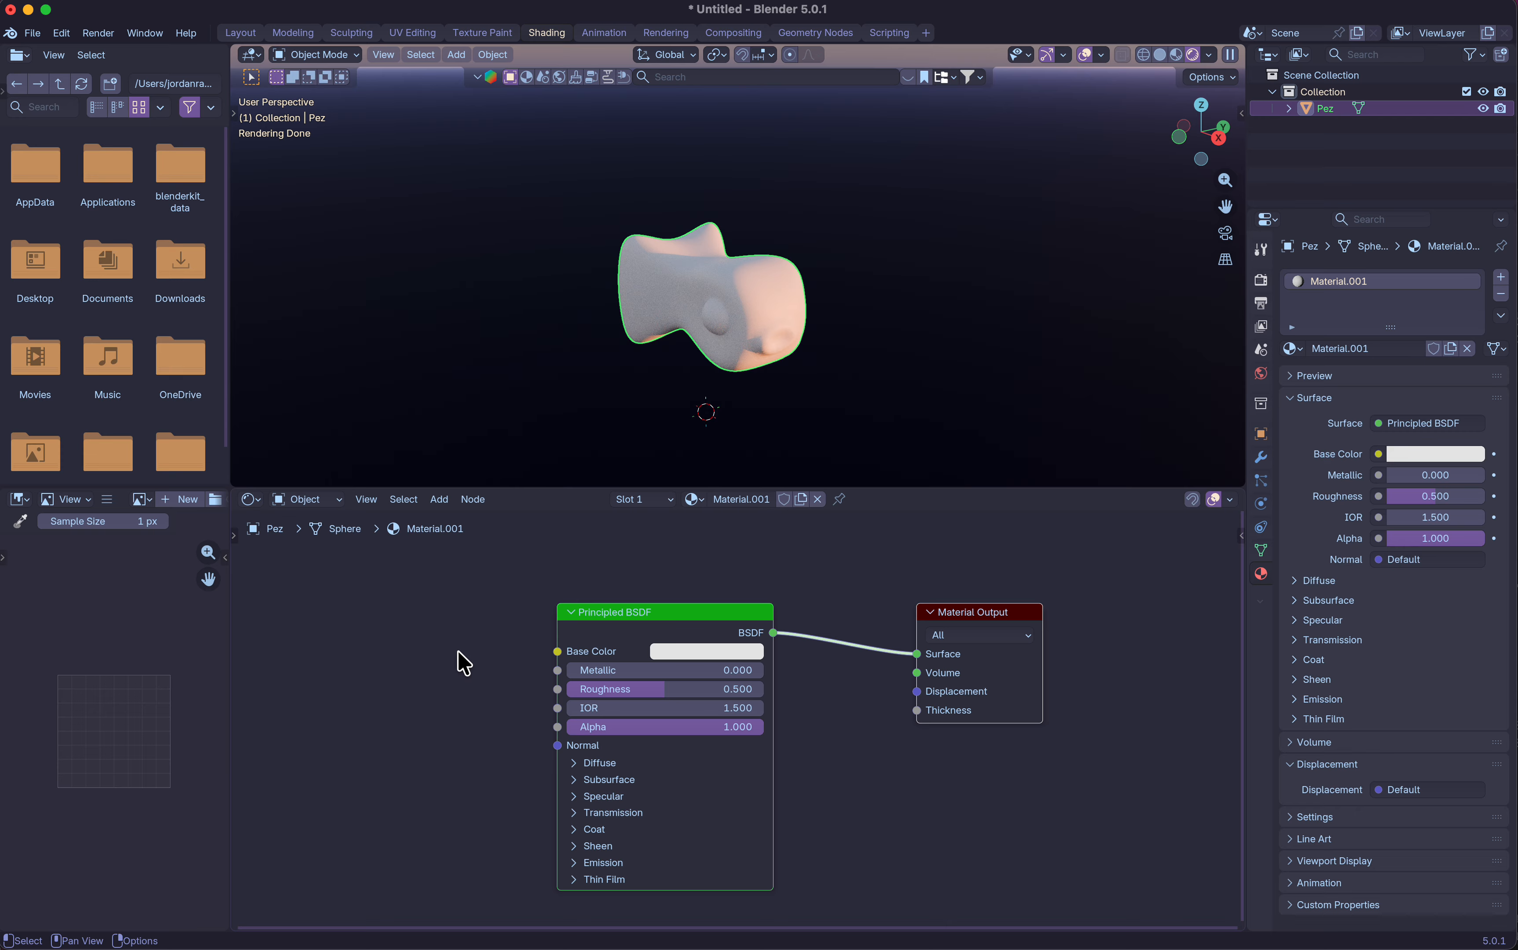
pyautogui.moveTo(956, 609); pyautogui.dragTo(877, 612)
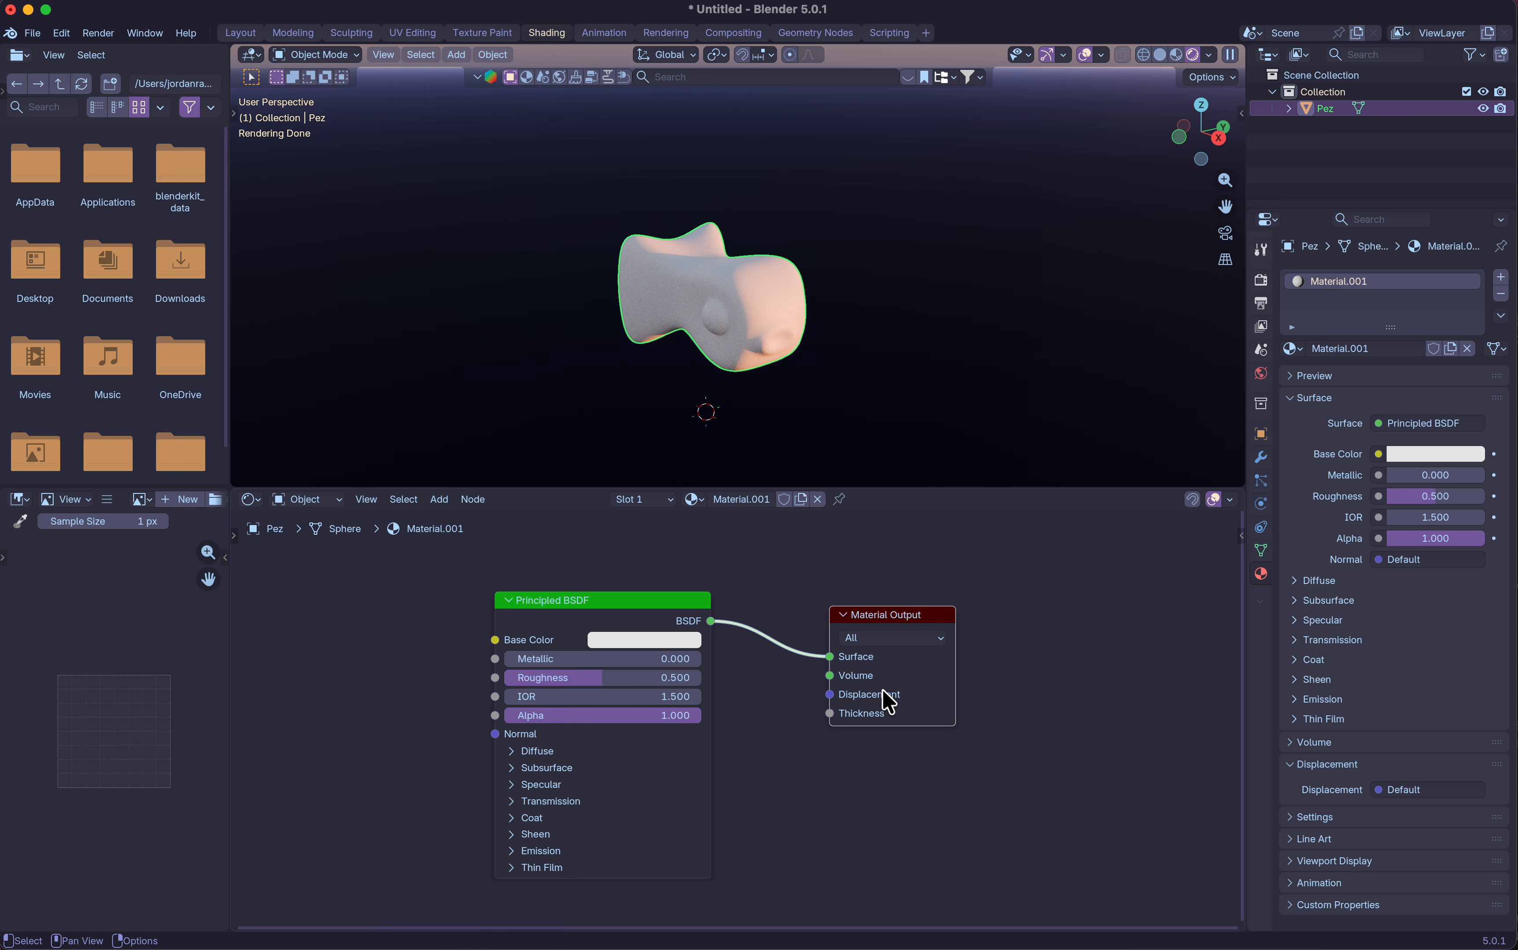
# Set the base color to red (#E70032), and unlink and relink the BSDF output to the Material Output's Surface input.
pyautogui.click(642, 640)
pyautogui.click(684, 473)
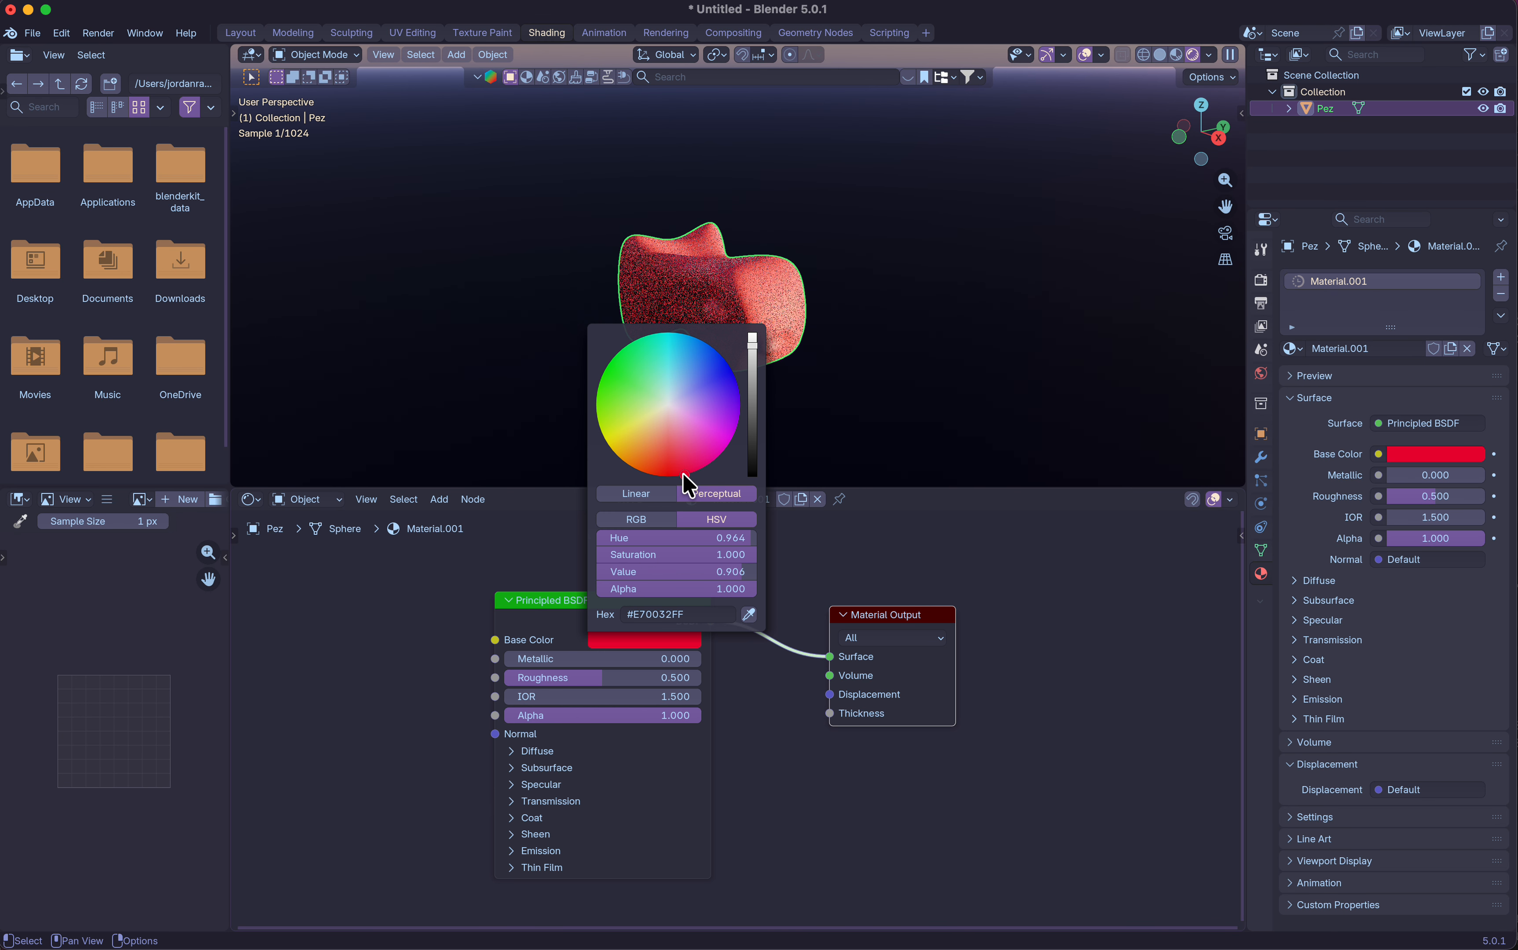
pyautogui.moveTo(828, 658); pyautogui.dragTo(803, 673)
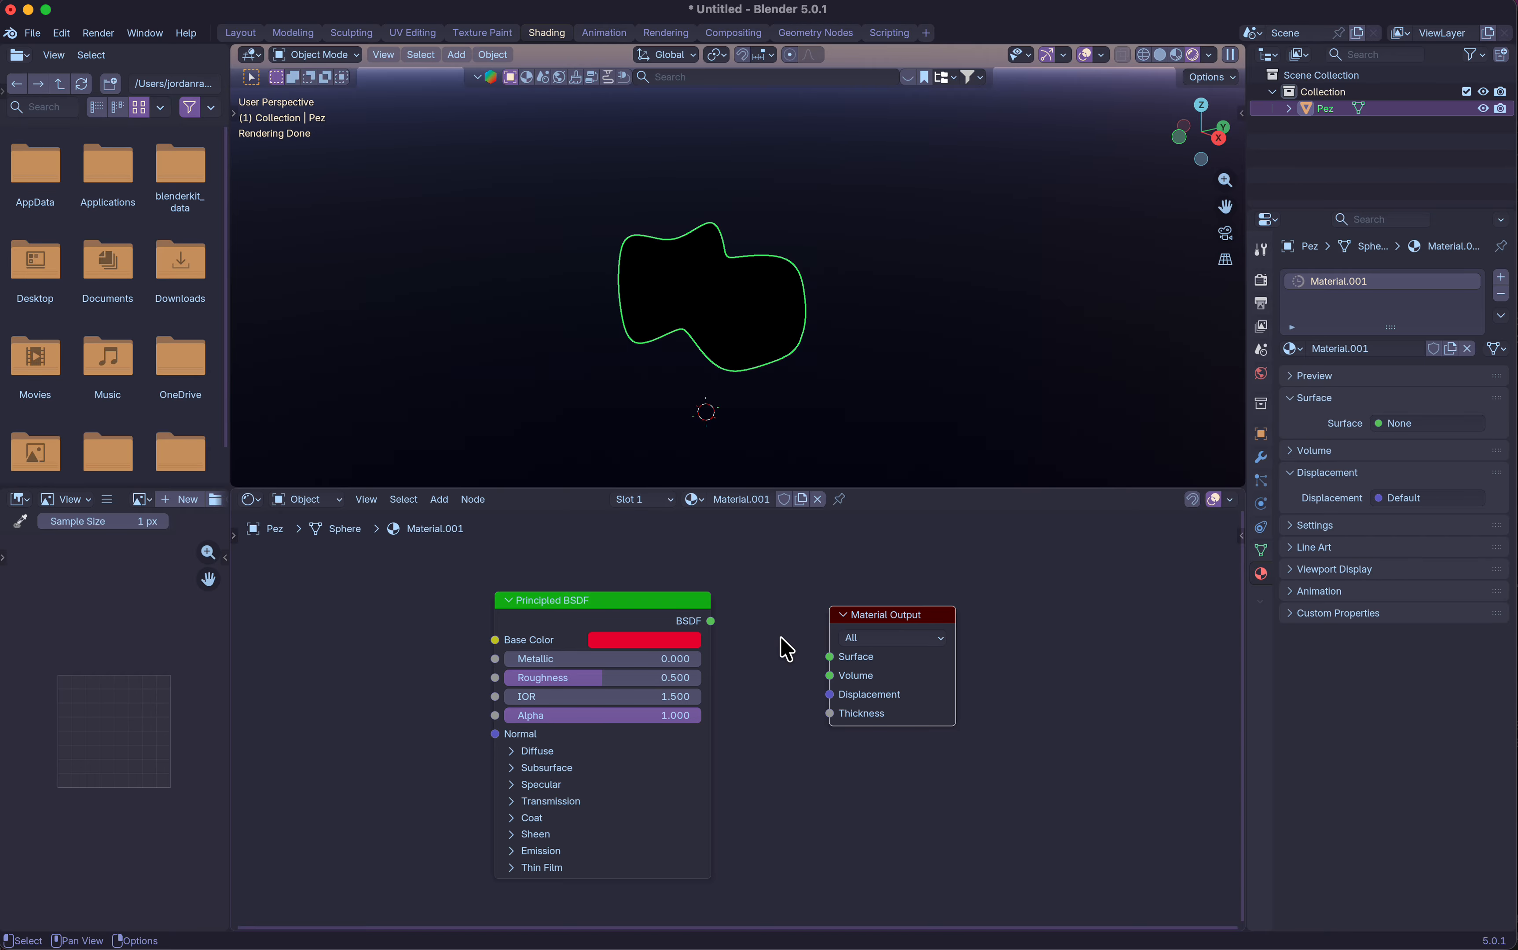
pyautogui.moveTo(710, 621); pyautogui.dragTo(830, 658)
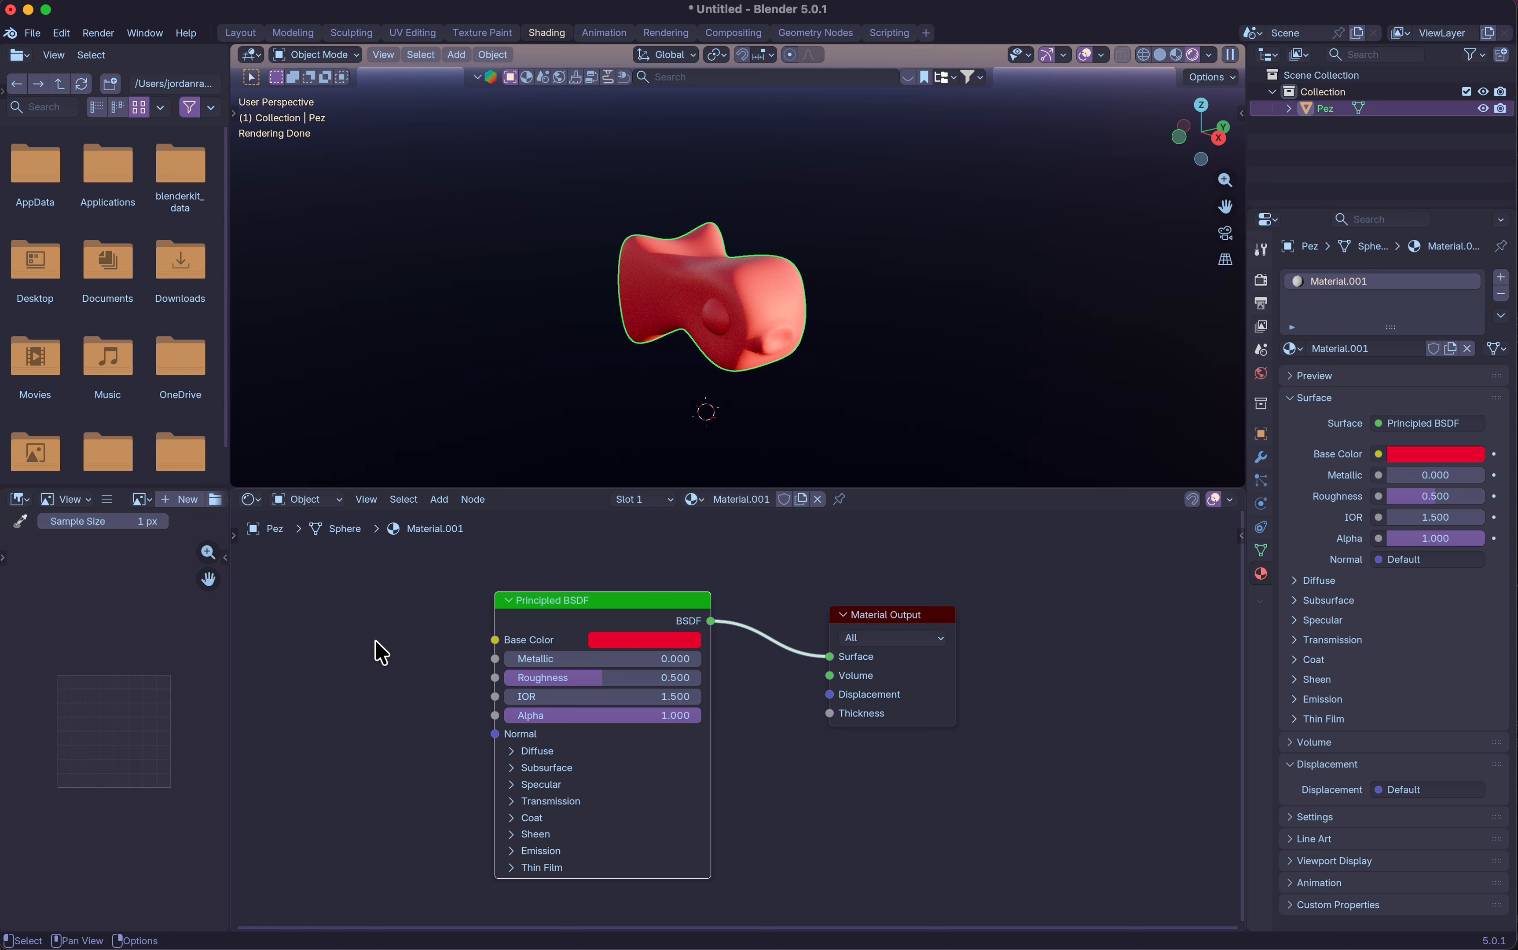
# Change the Principled BSDF base color to orange.
pyautogui.scroll(5, 490, 647)
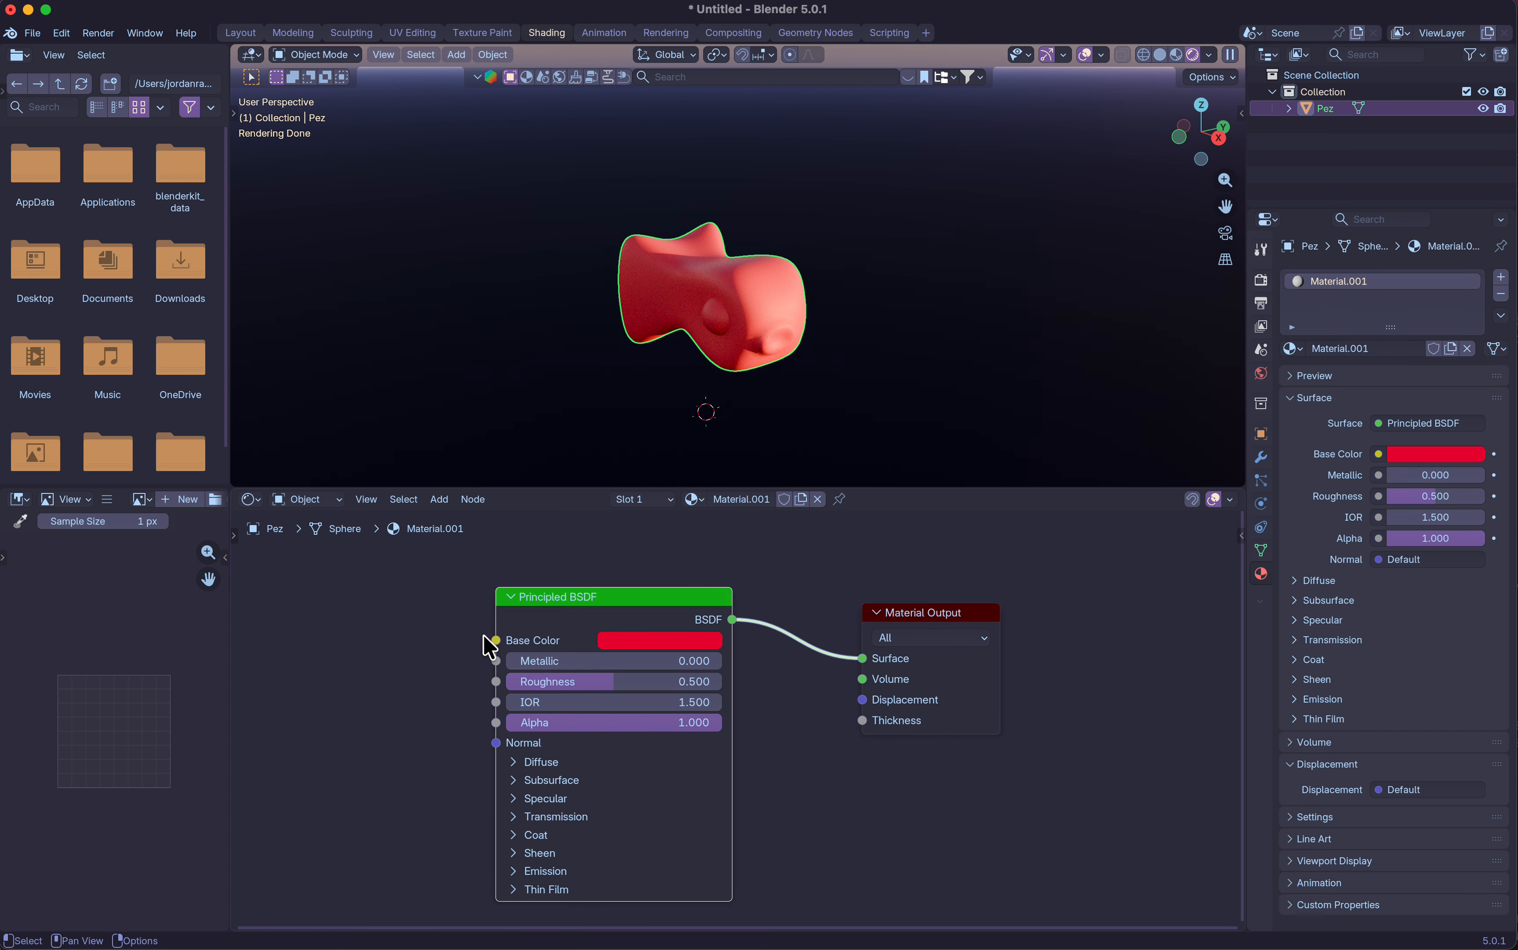
pyautogui.hscroll(5, 490, 648)
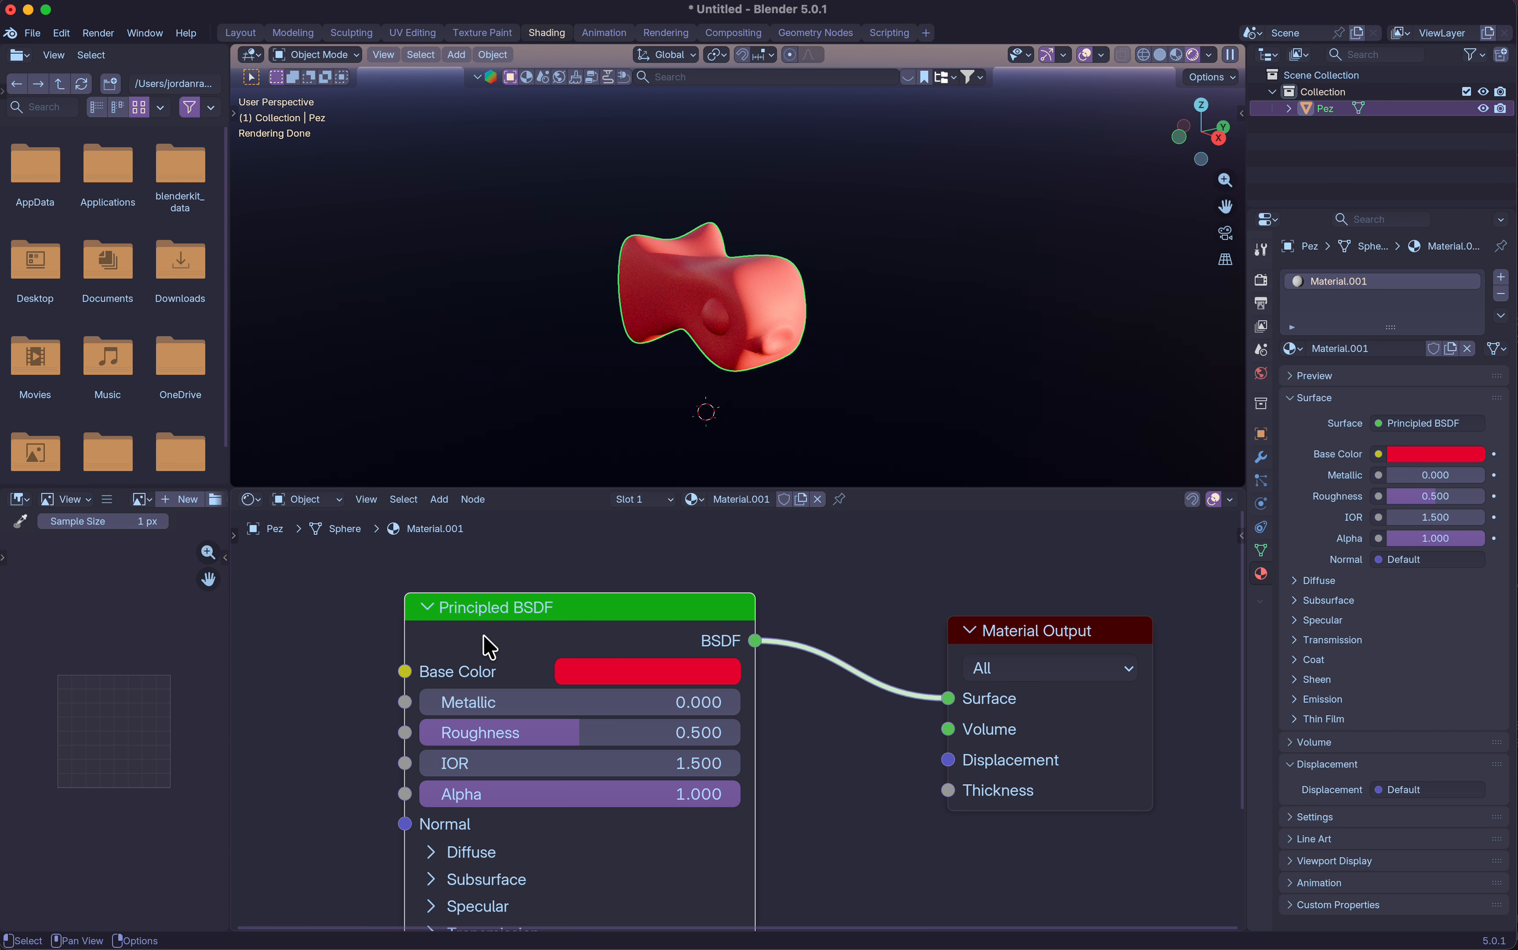
pyautogui.click(573, 678)
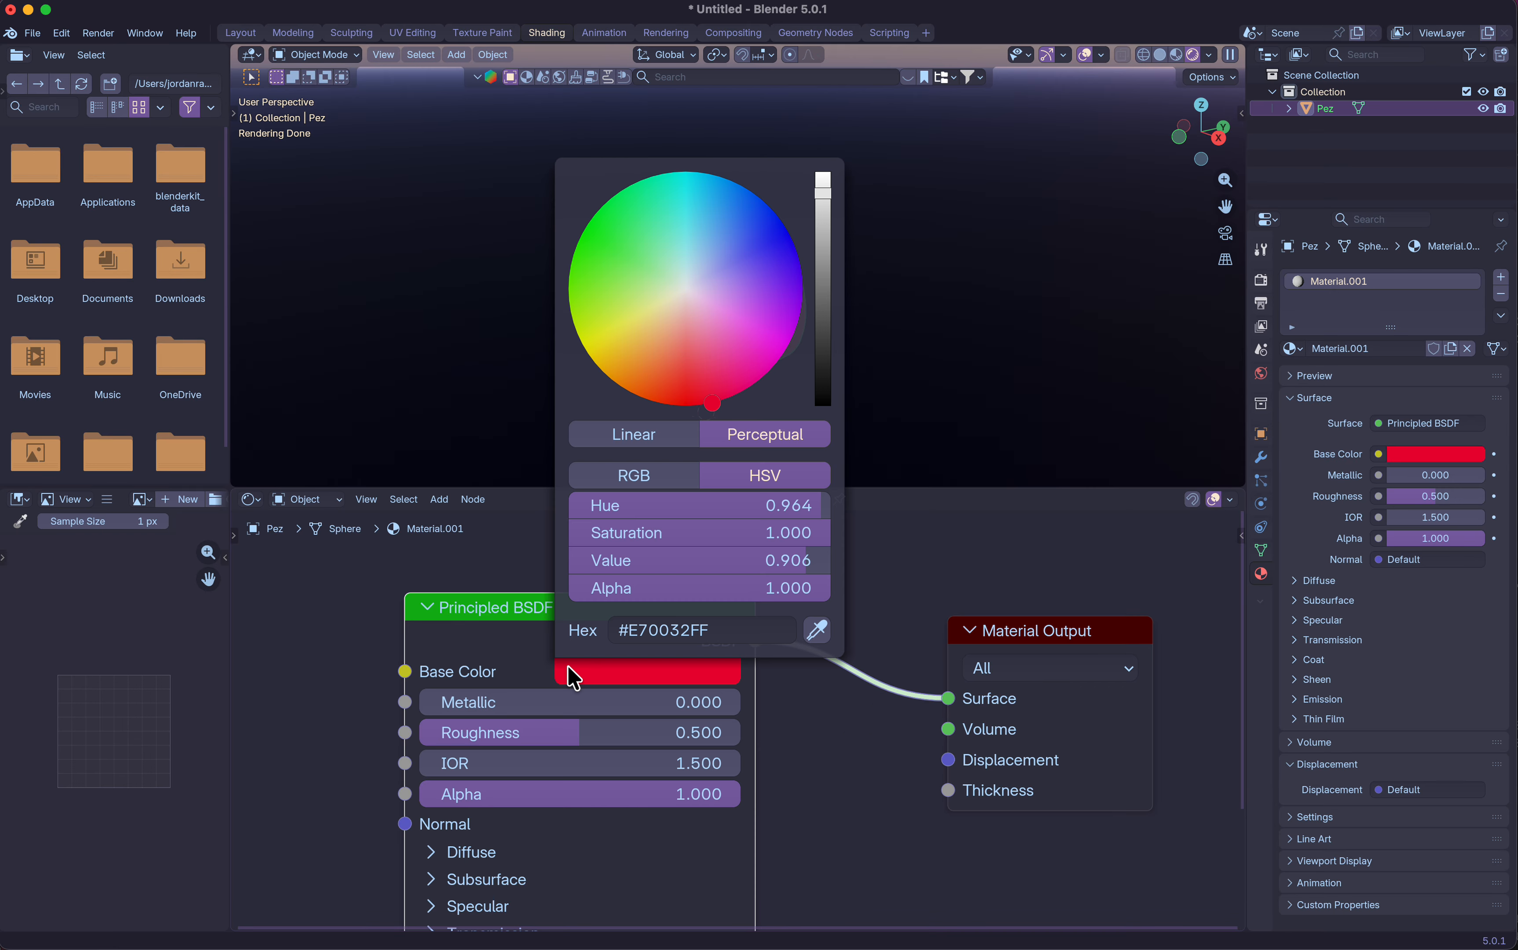
pyautogui.moveTo(720, 405); pyautogui.dragTo(655, 368)
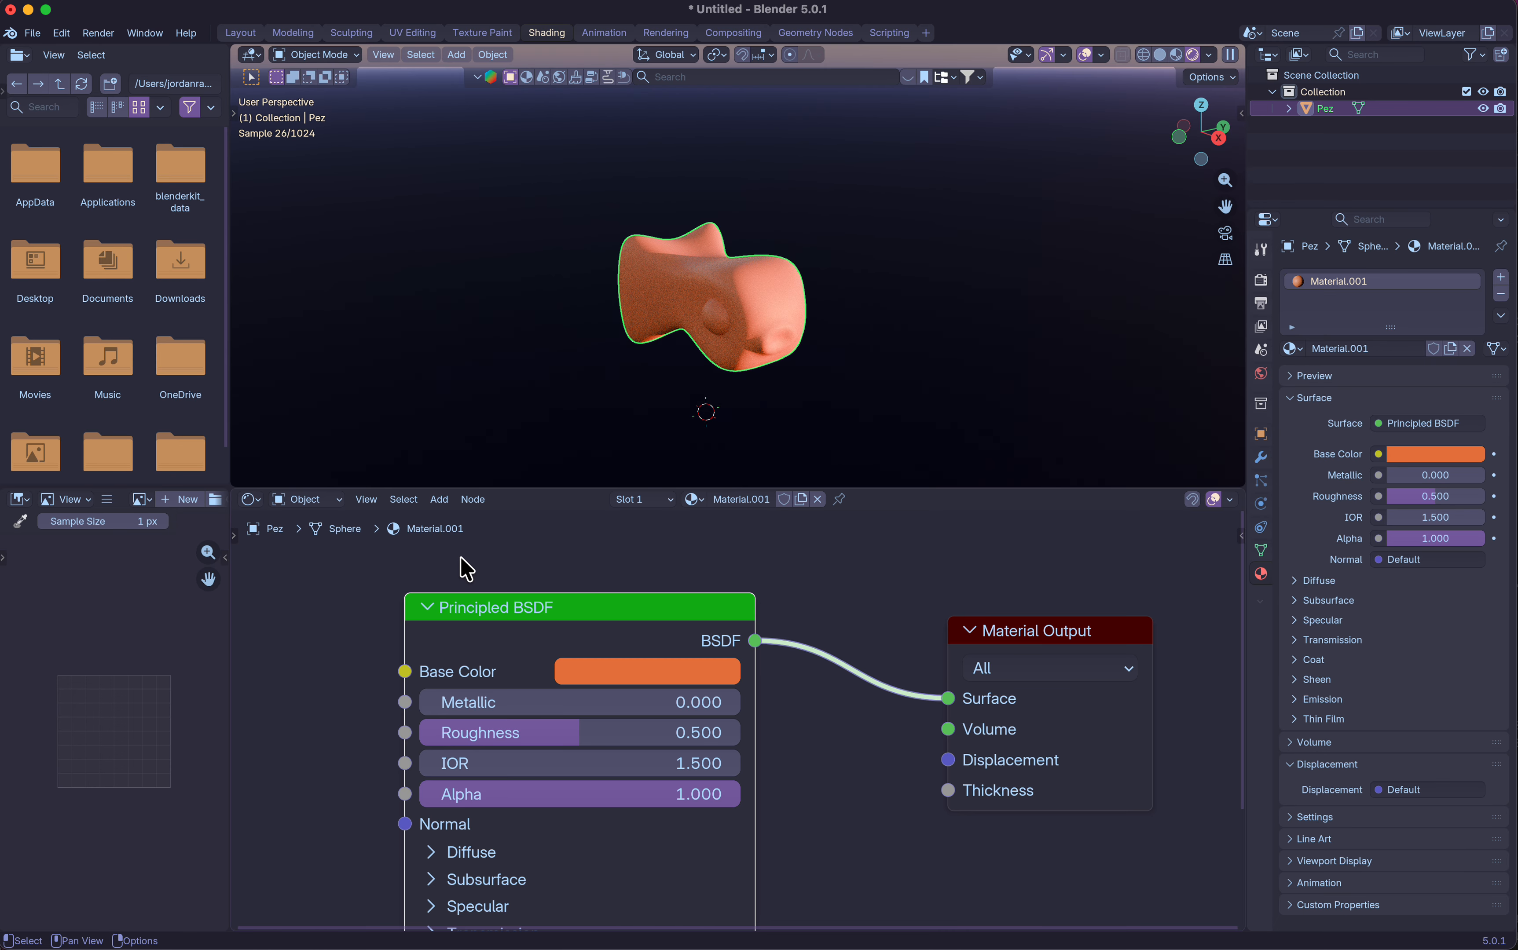
# Expand the Subsurface settings of the Principled BSDF node and review its parameters.
pyautogui.hscroll(-5, 665, 312)
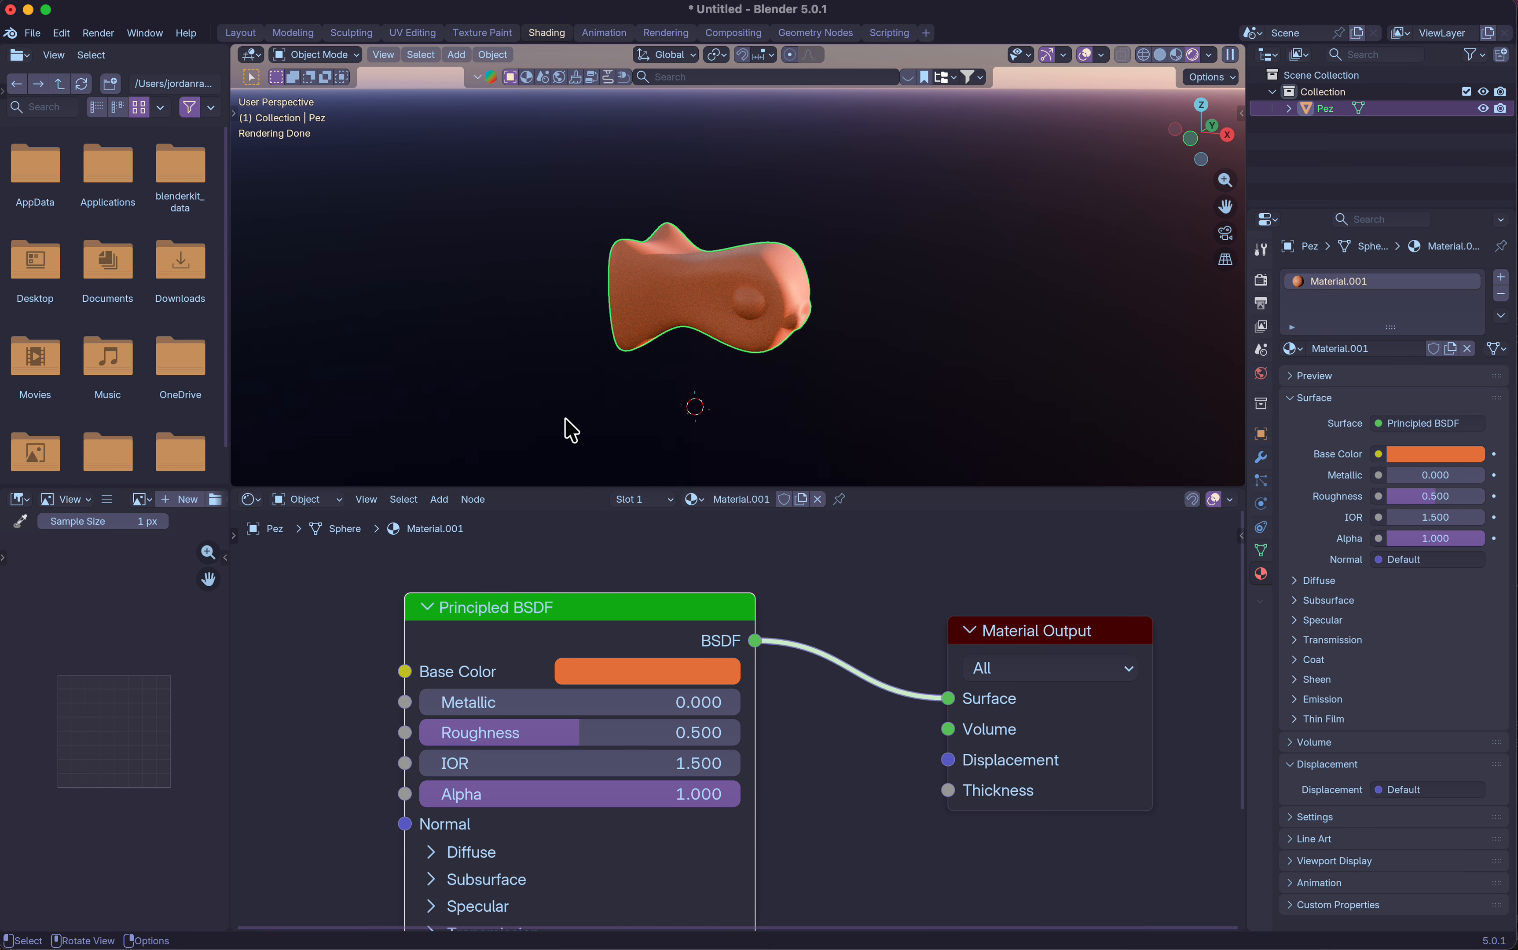
pyautogui.scroll(-3, 374, 772)
pyautogui.scroll(-3, 374, 771)
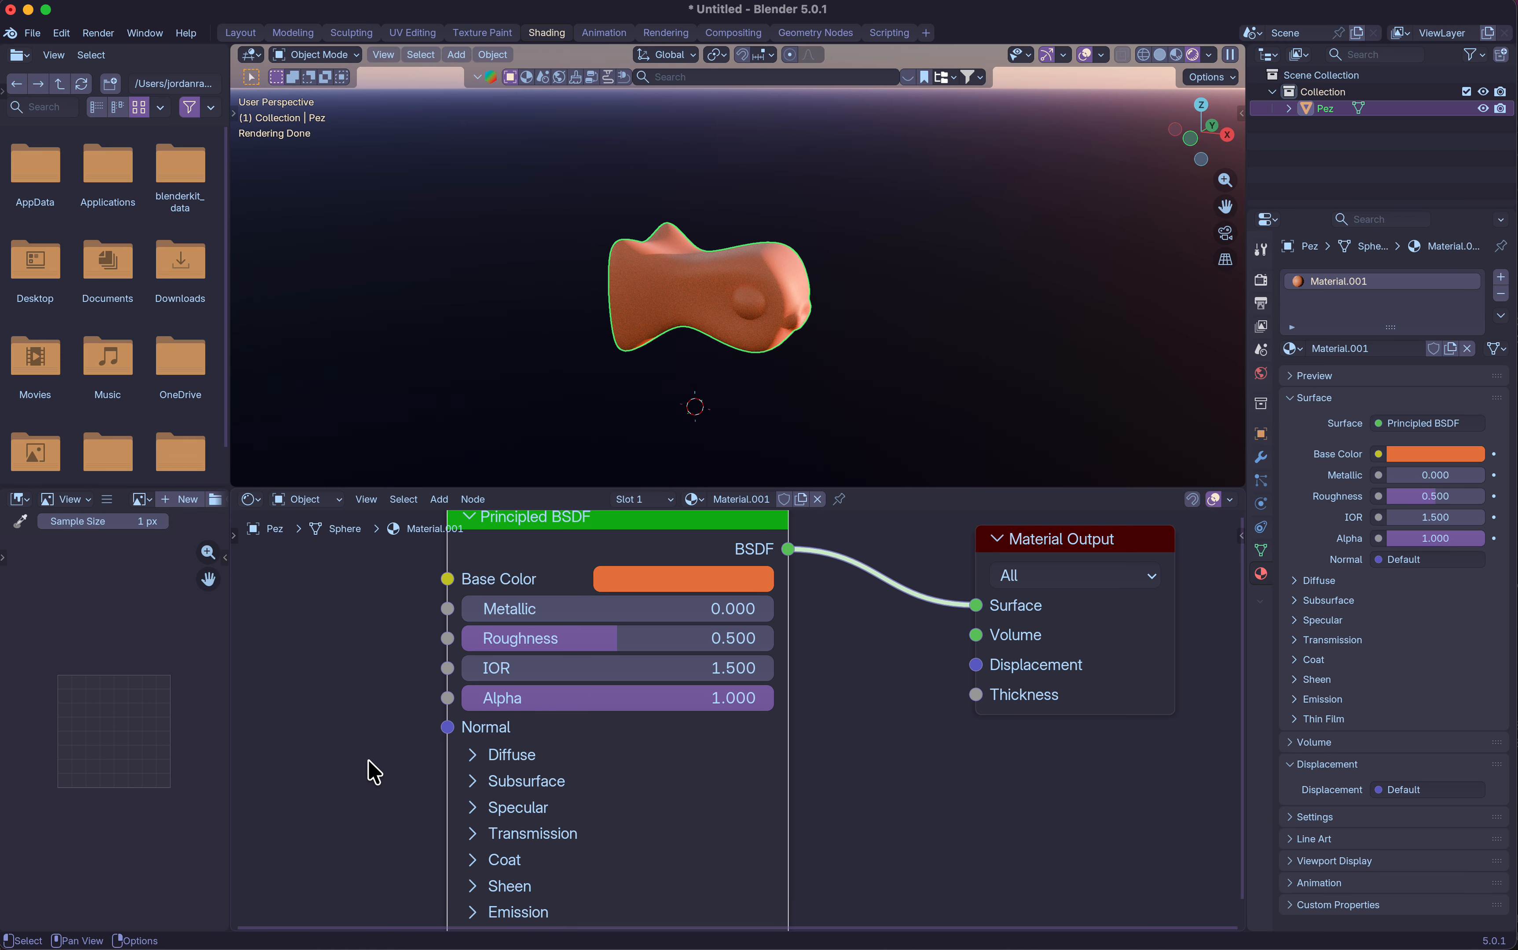
pyautogui.hscroll(-3, 374, 771)
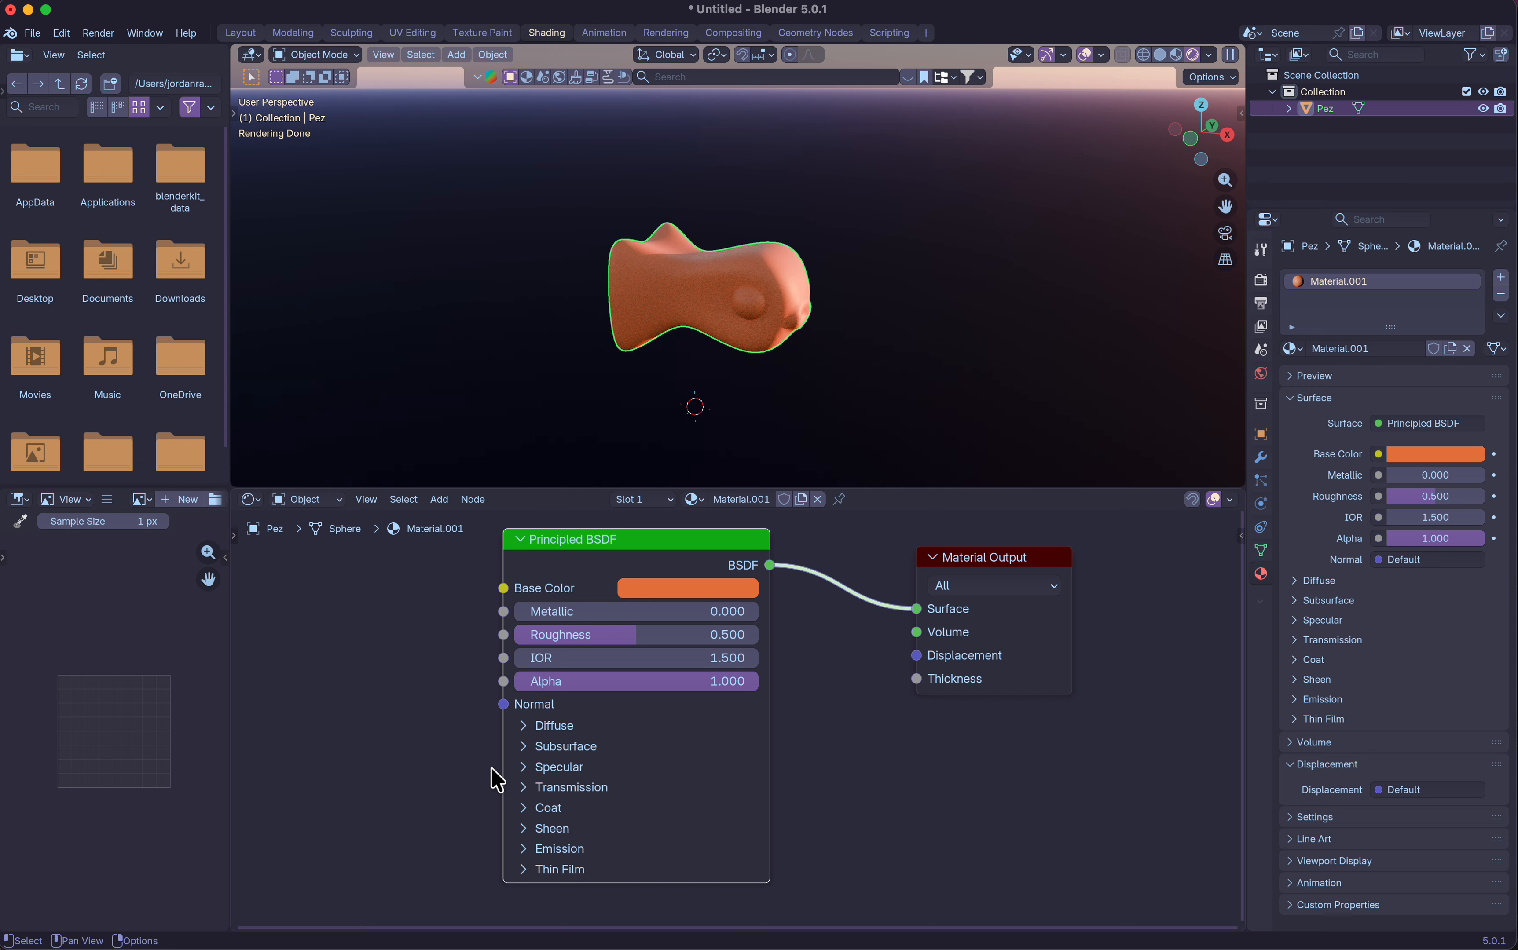
pyautogui.click(524, 746)
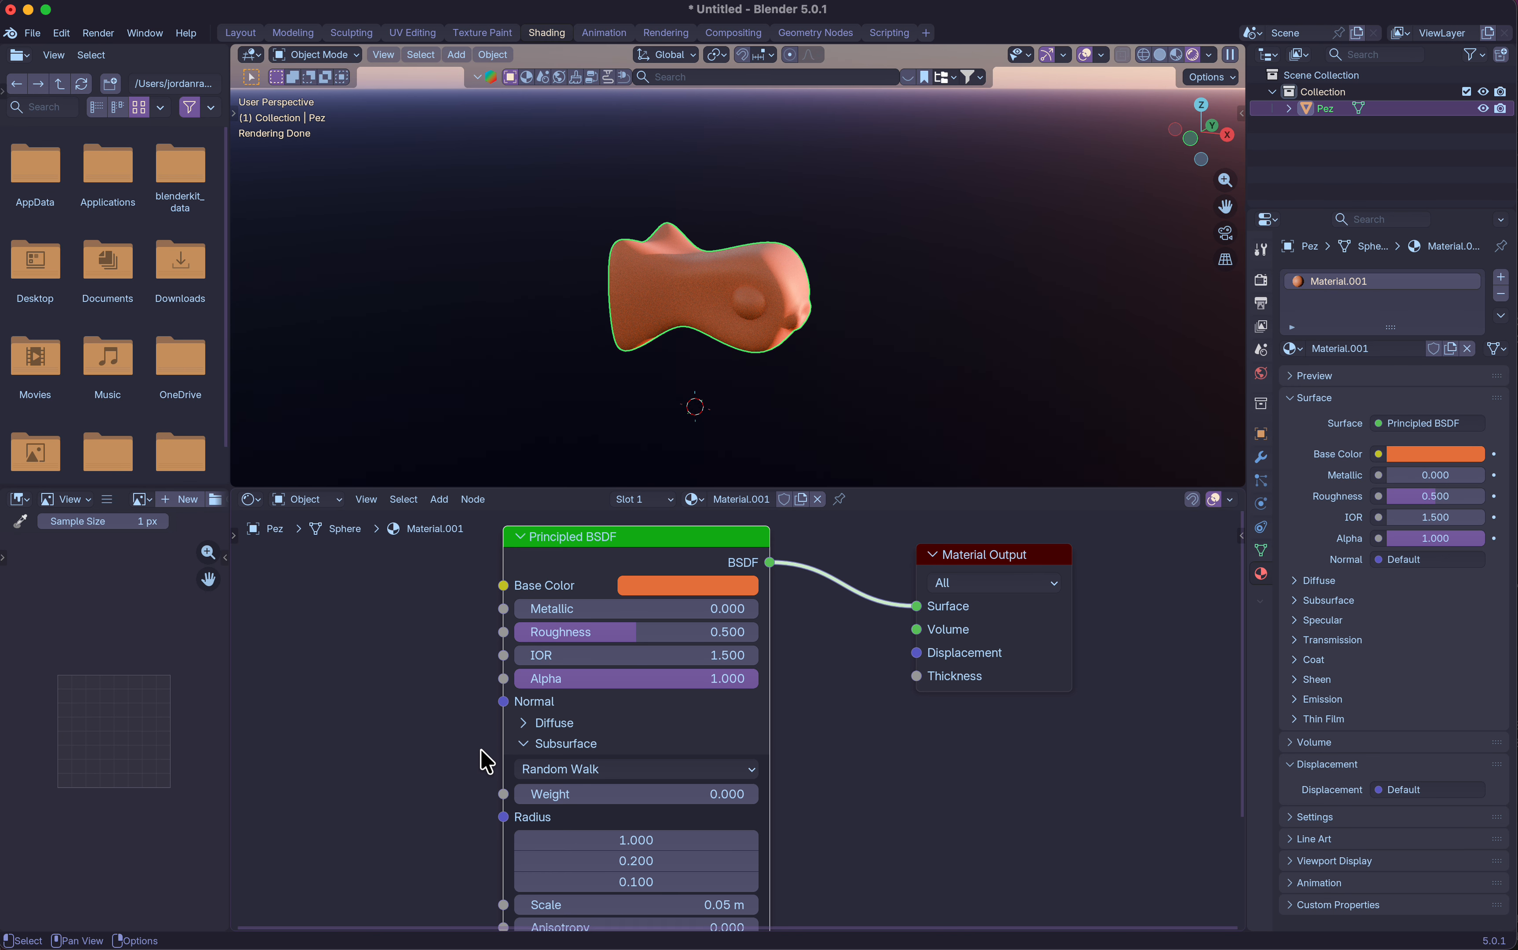
pyautogui.scroll(-5, 484, 757)
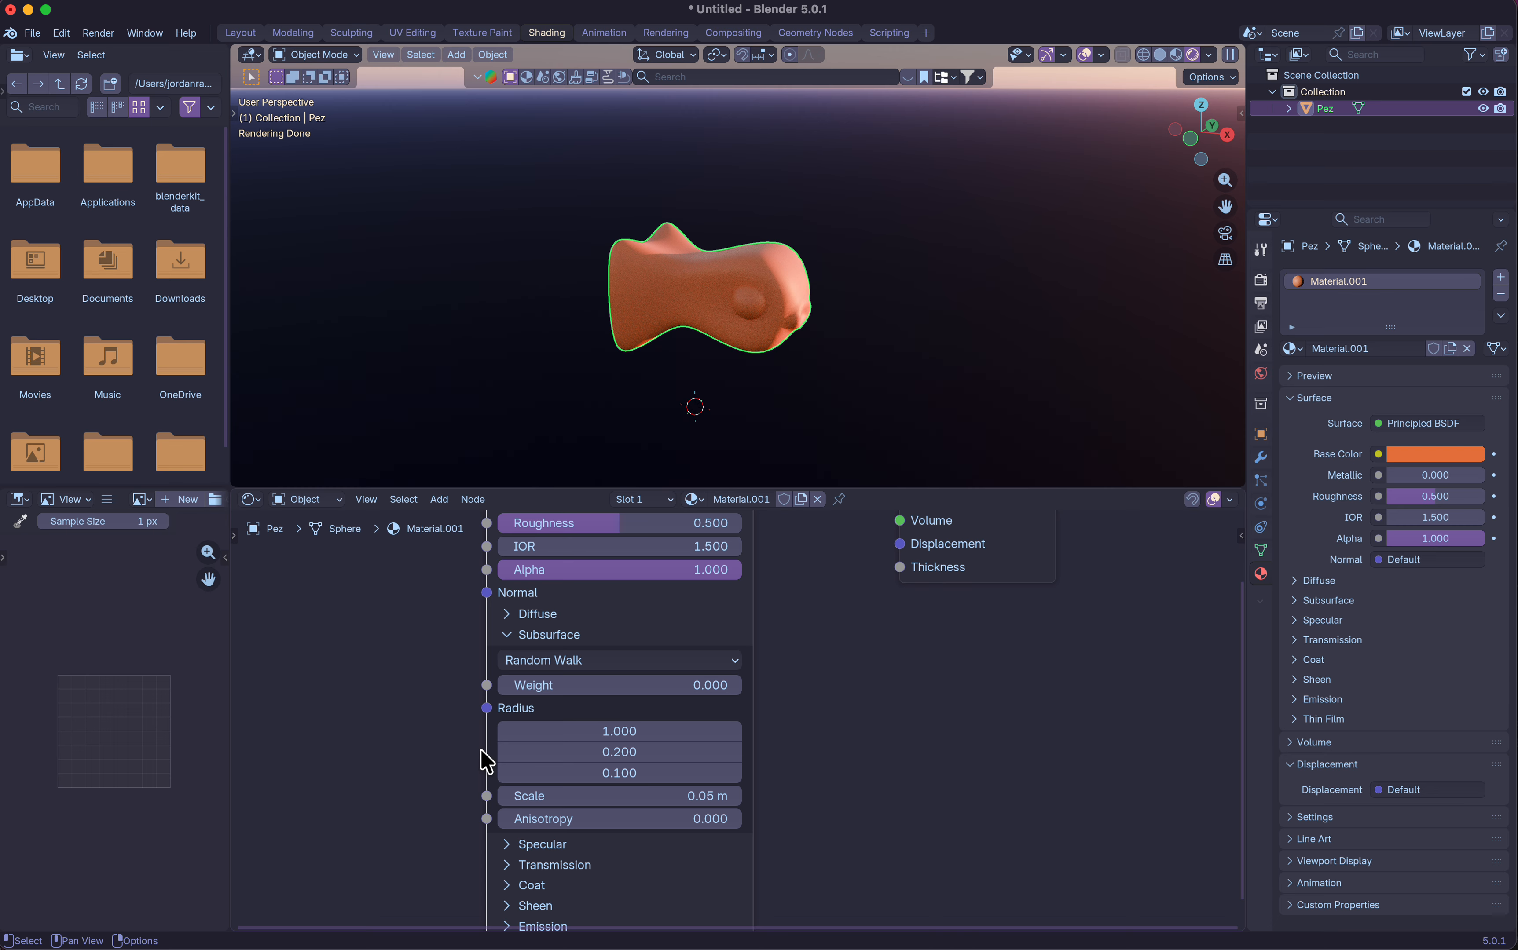
pyautogui.scroll(5, 482, 701)
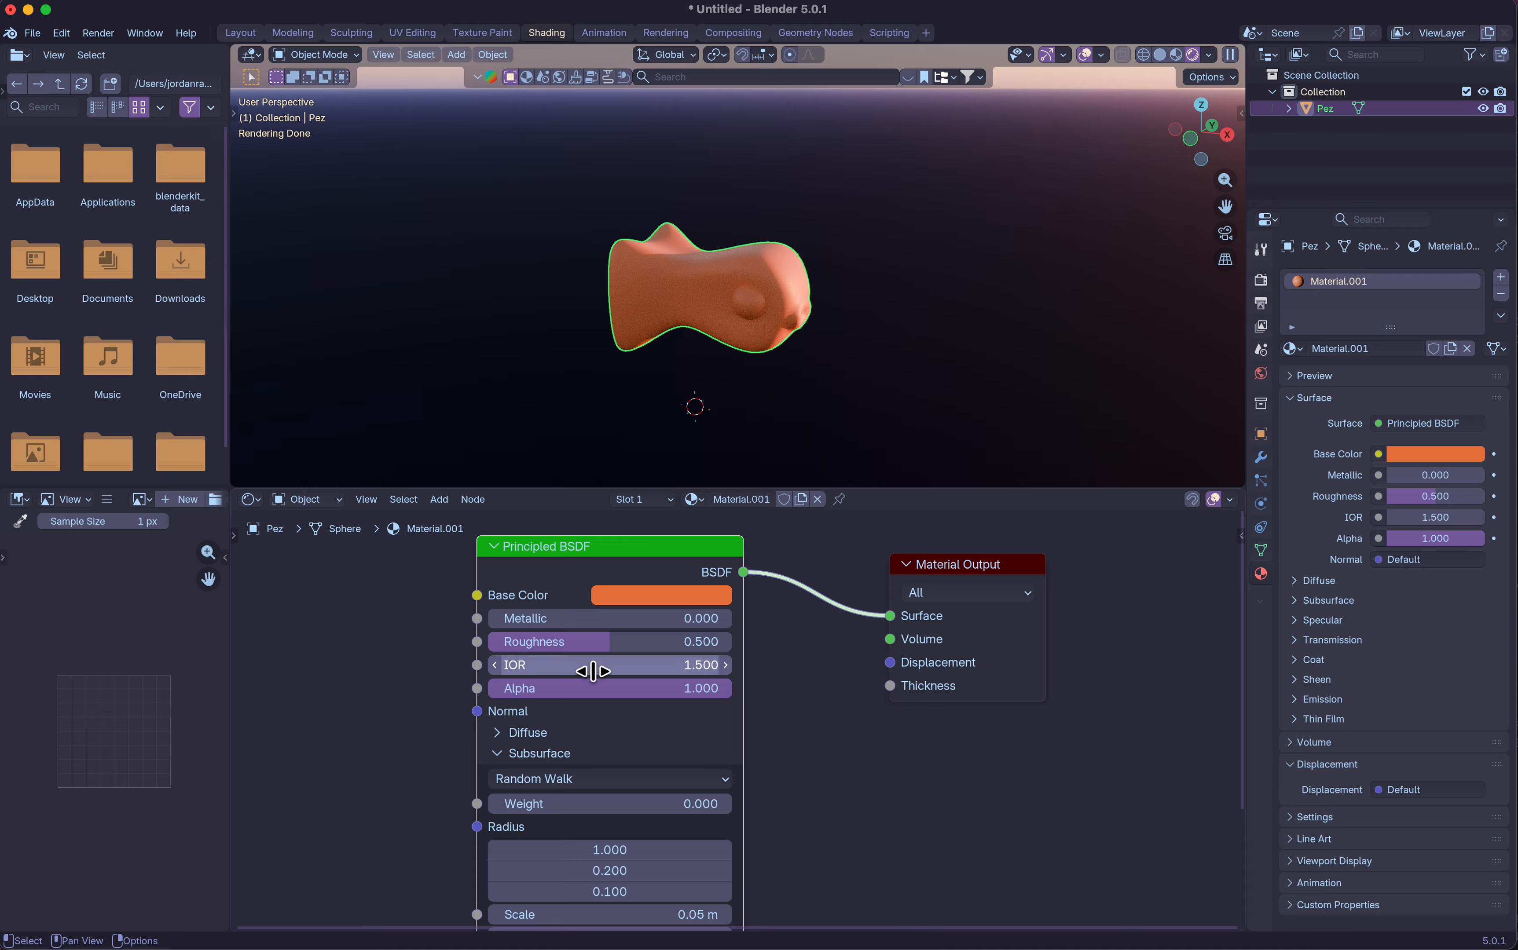
# Test the material with Roughness 0 and Metallic at 1 and 0, and with both Roughness and Metallic at 1.
pyautogui.moveTo(571, 651); pyautogui.dragTo(735, 622)
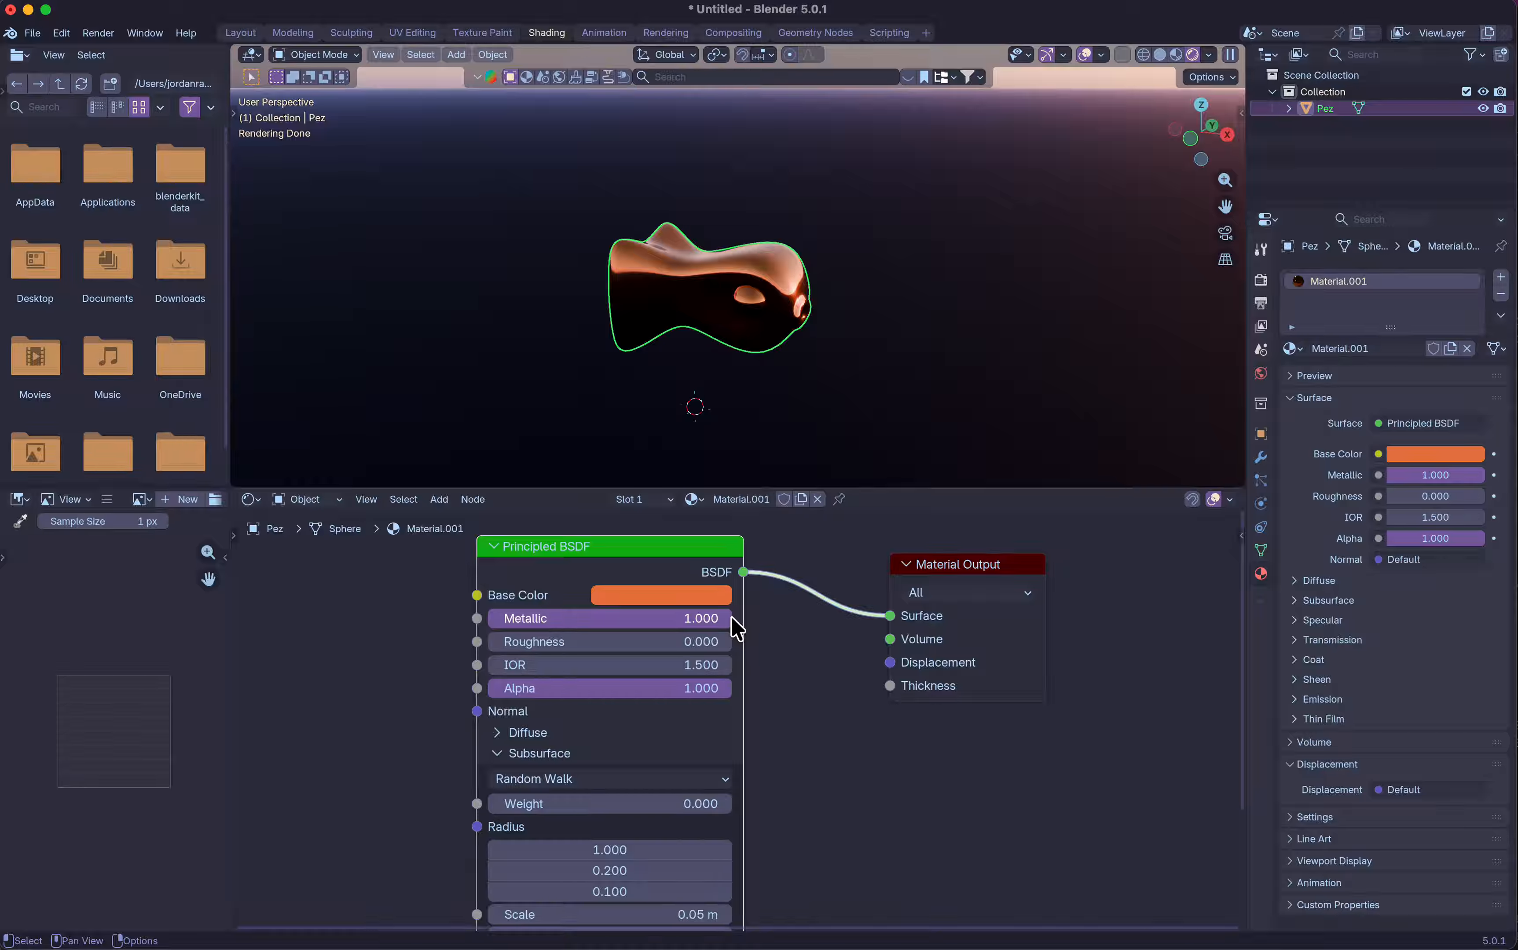
pyautogui.moveTo(706, 622)
pyautogui.mouseDown()
pyautogui.moveTo(452, 622)
pyautogui.moveTo(626, 594)
pyautogui.moveTo(762, 595)
pyautogui.moveTo(732, 619)
pyautogui.mouseUp()
pyautogui.moveTo(691, 618); pyautogui.dragTo(423, 610)
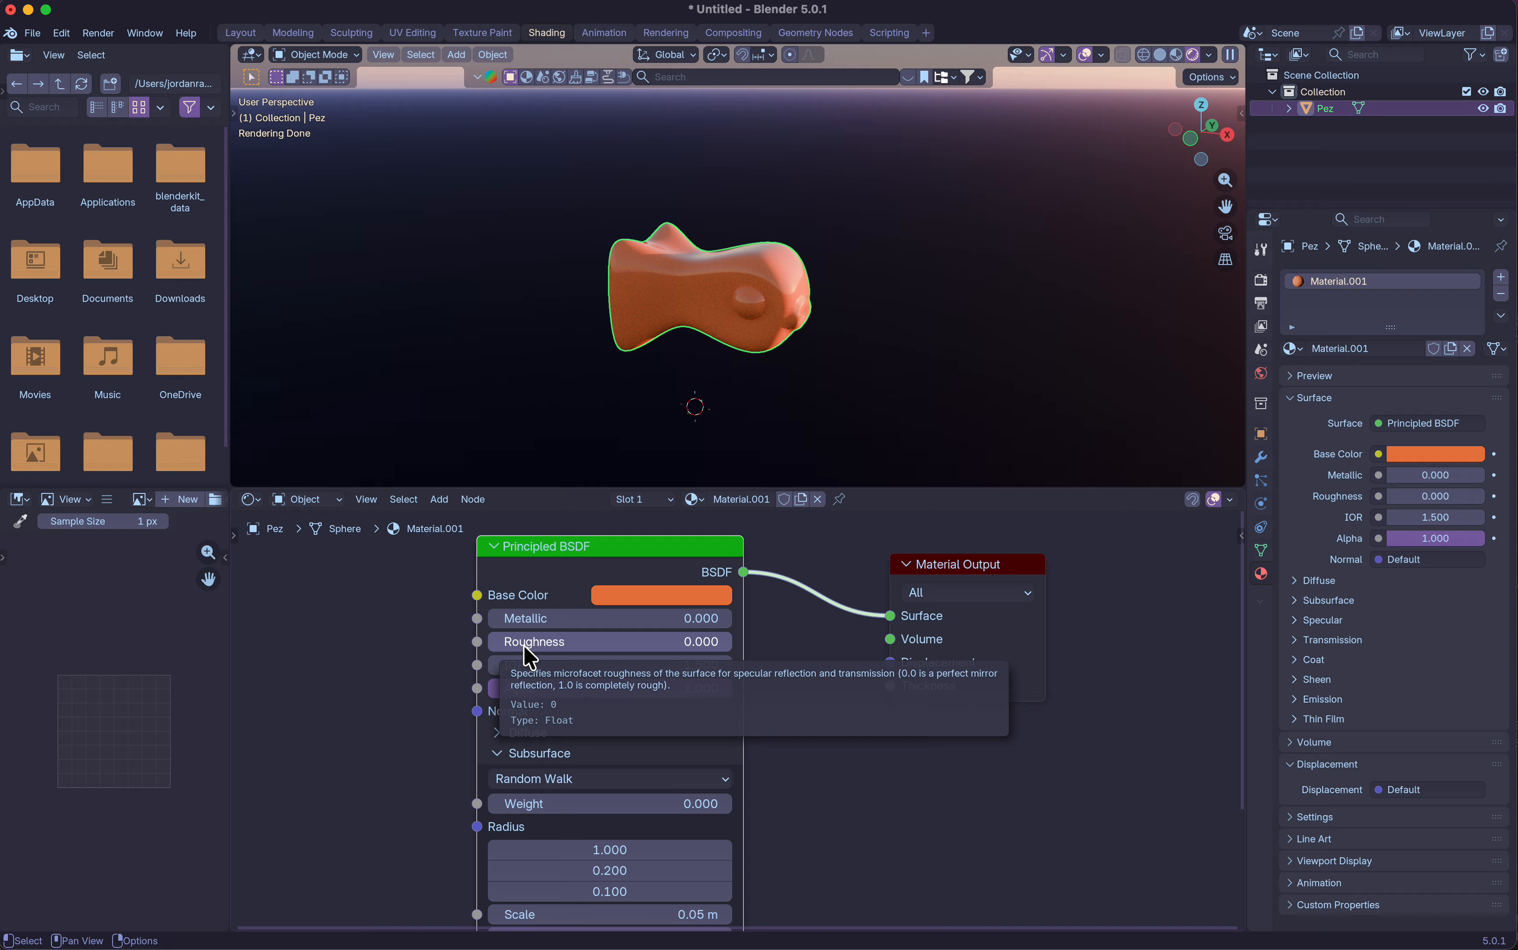
pyautogui.moveTo(530, 655); pyautogui.dragTo(737, 651)
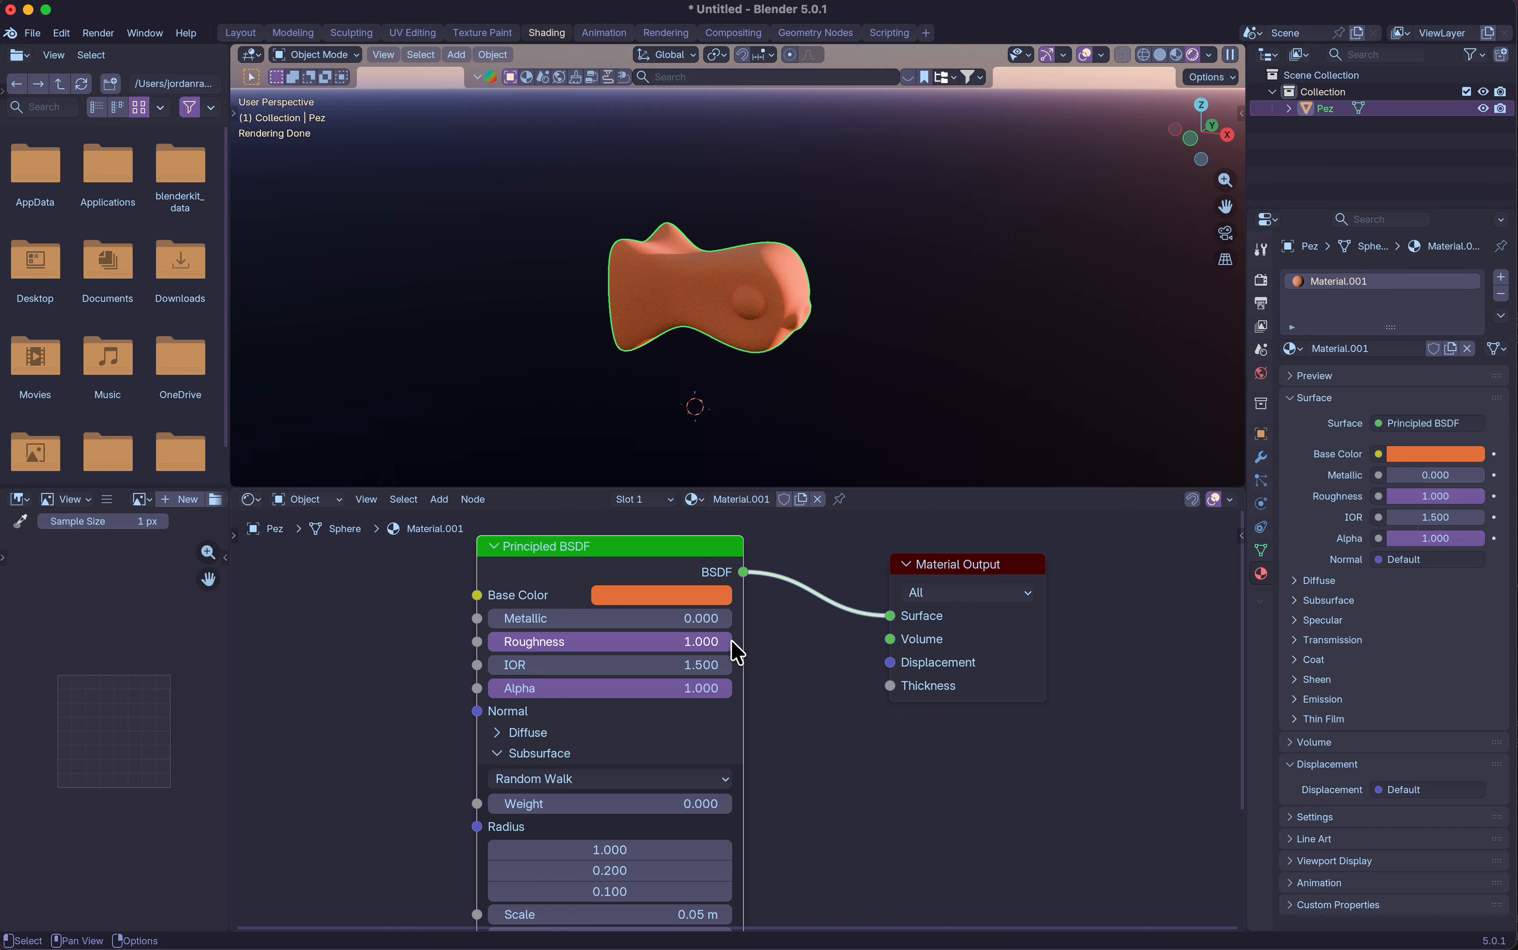
pyautogui.moveTo(519, 620); pyautogui.dragTo(739, 622)
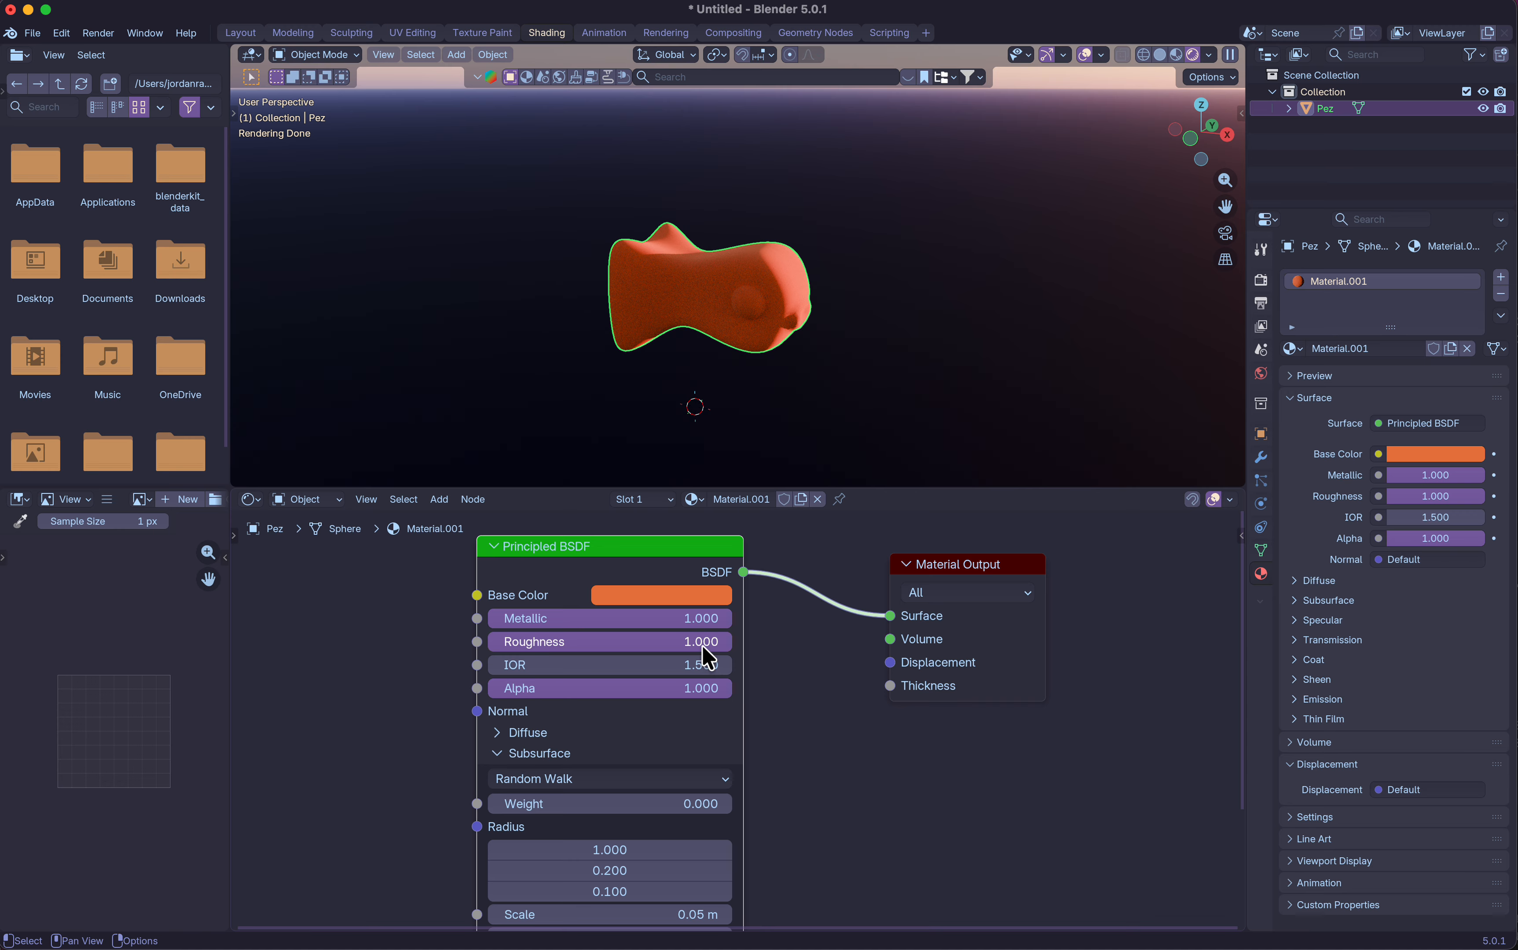
# Lower the material's Roughness to 0.692 and further to 0.387, checking the reflections on the fish up close.
pyautogui.doubleClick(714, 642)
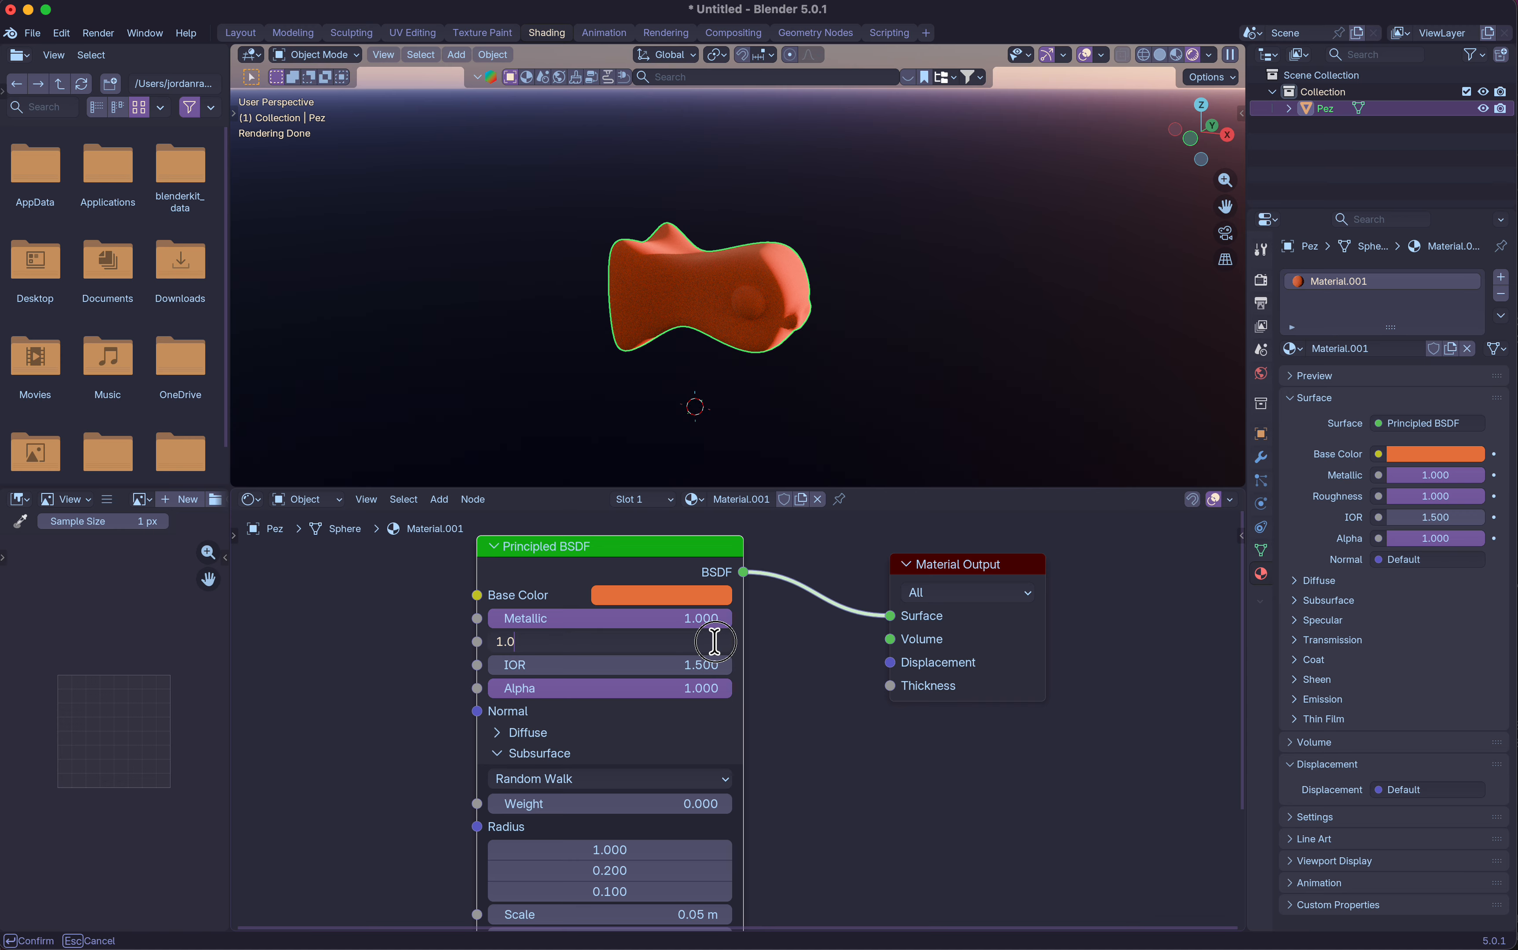
pyautogui.press('Return')
pyautogui.moveTo(729, 642); pyautogui.dragTo(660, 644)
pyautogui.scroll(2, 792, 298)
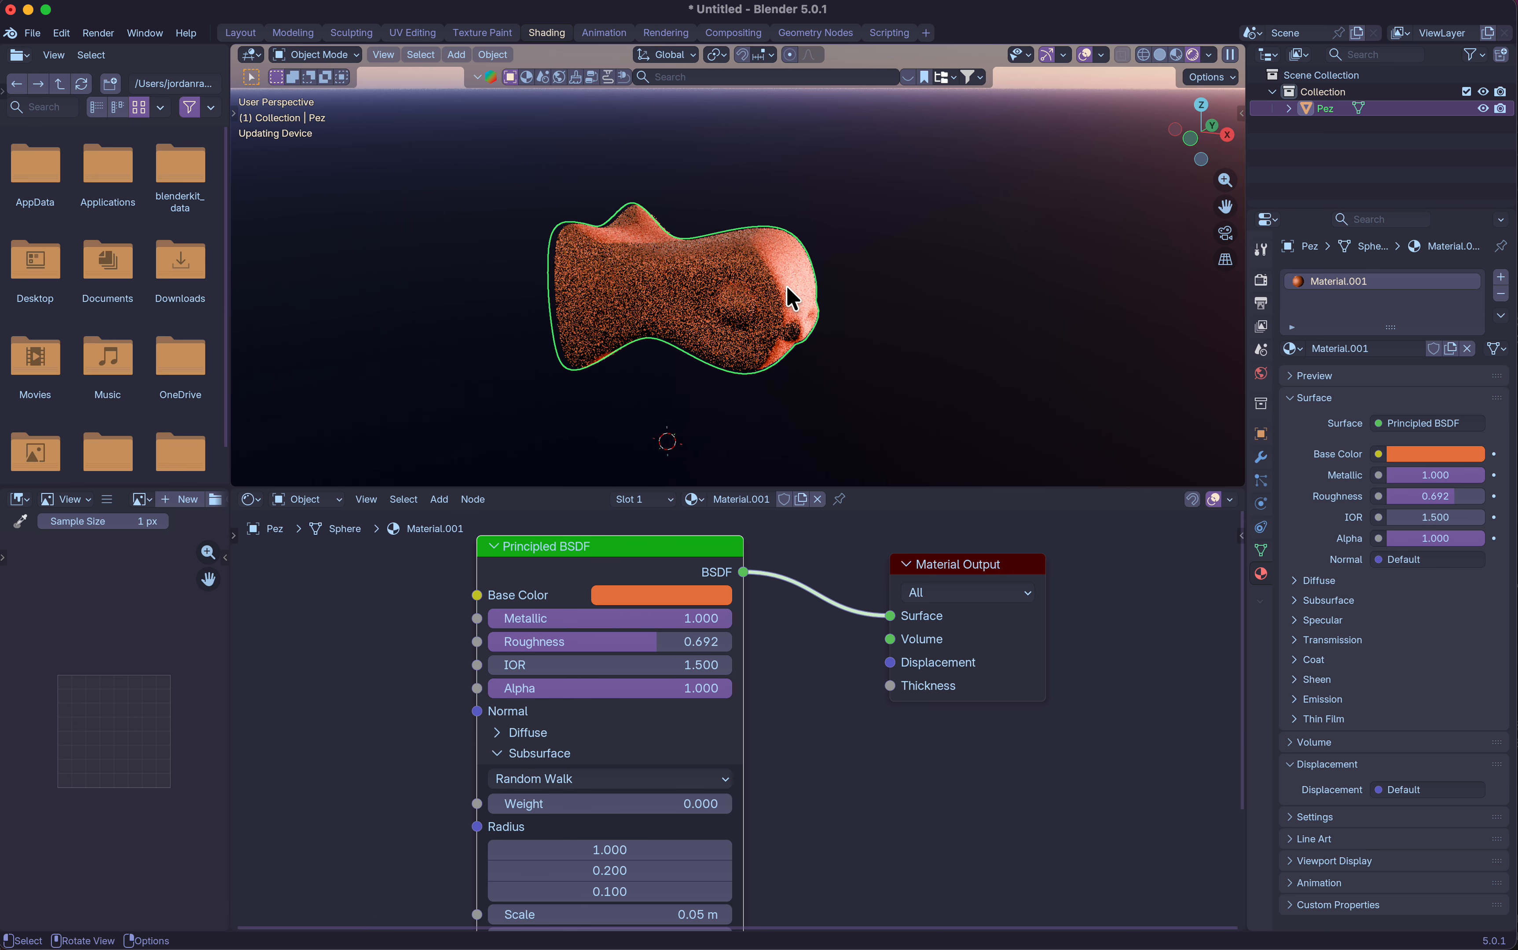
pyautogui.scroll(1, 793, 299)
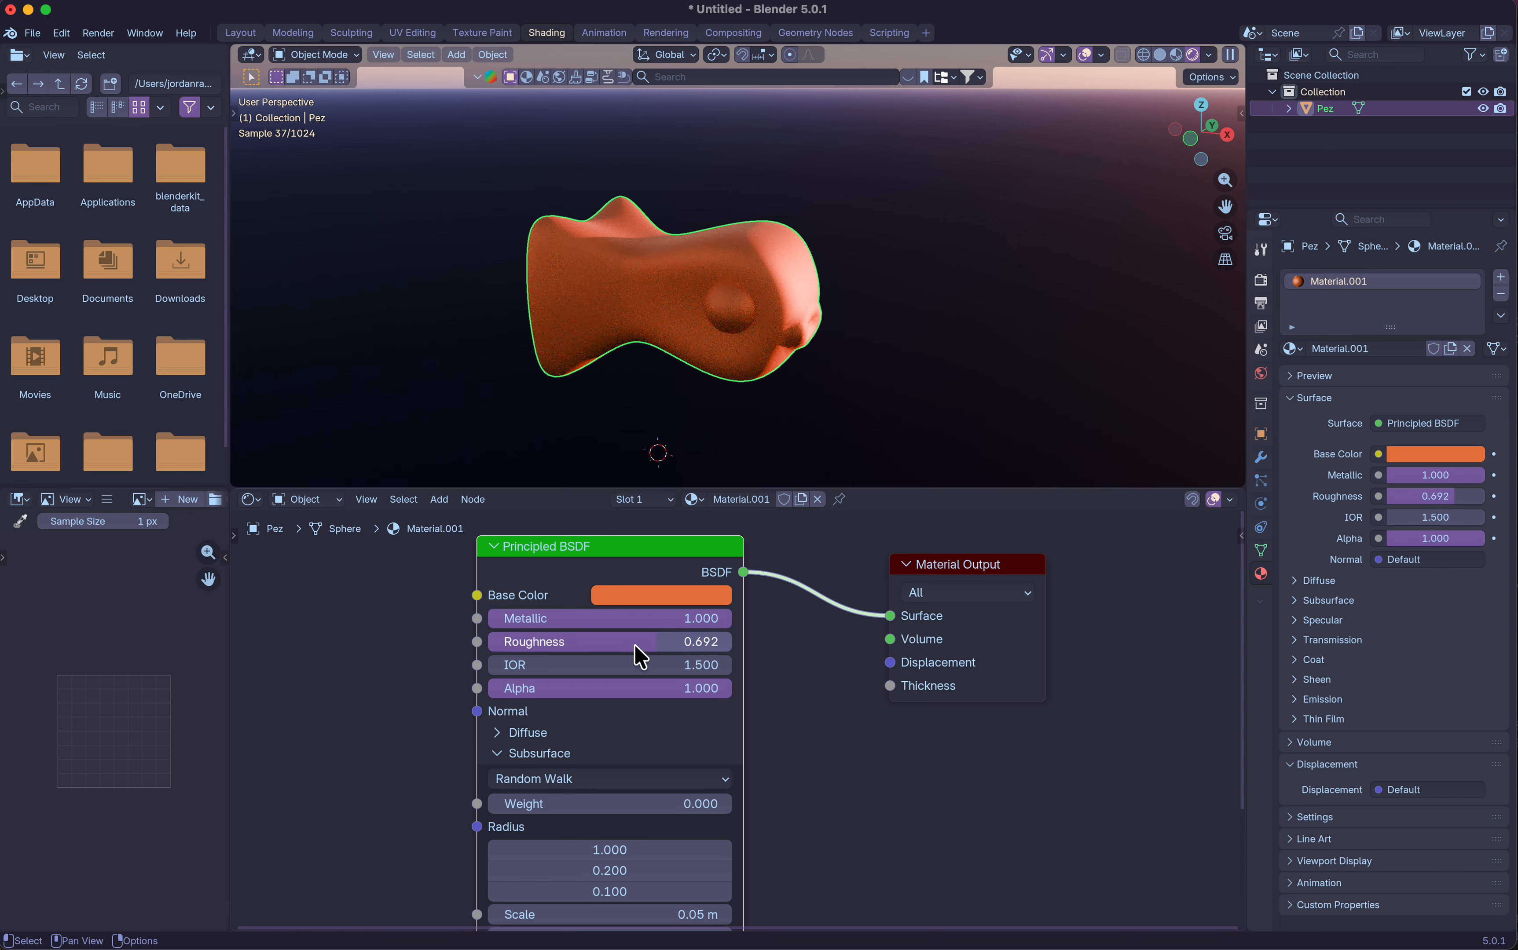
pyautogui.moveTo(638, 655); pyautogui.dragTo(577, 644)
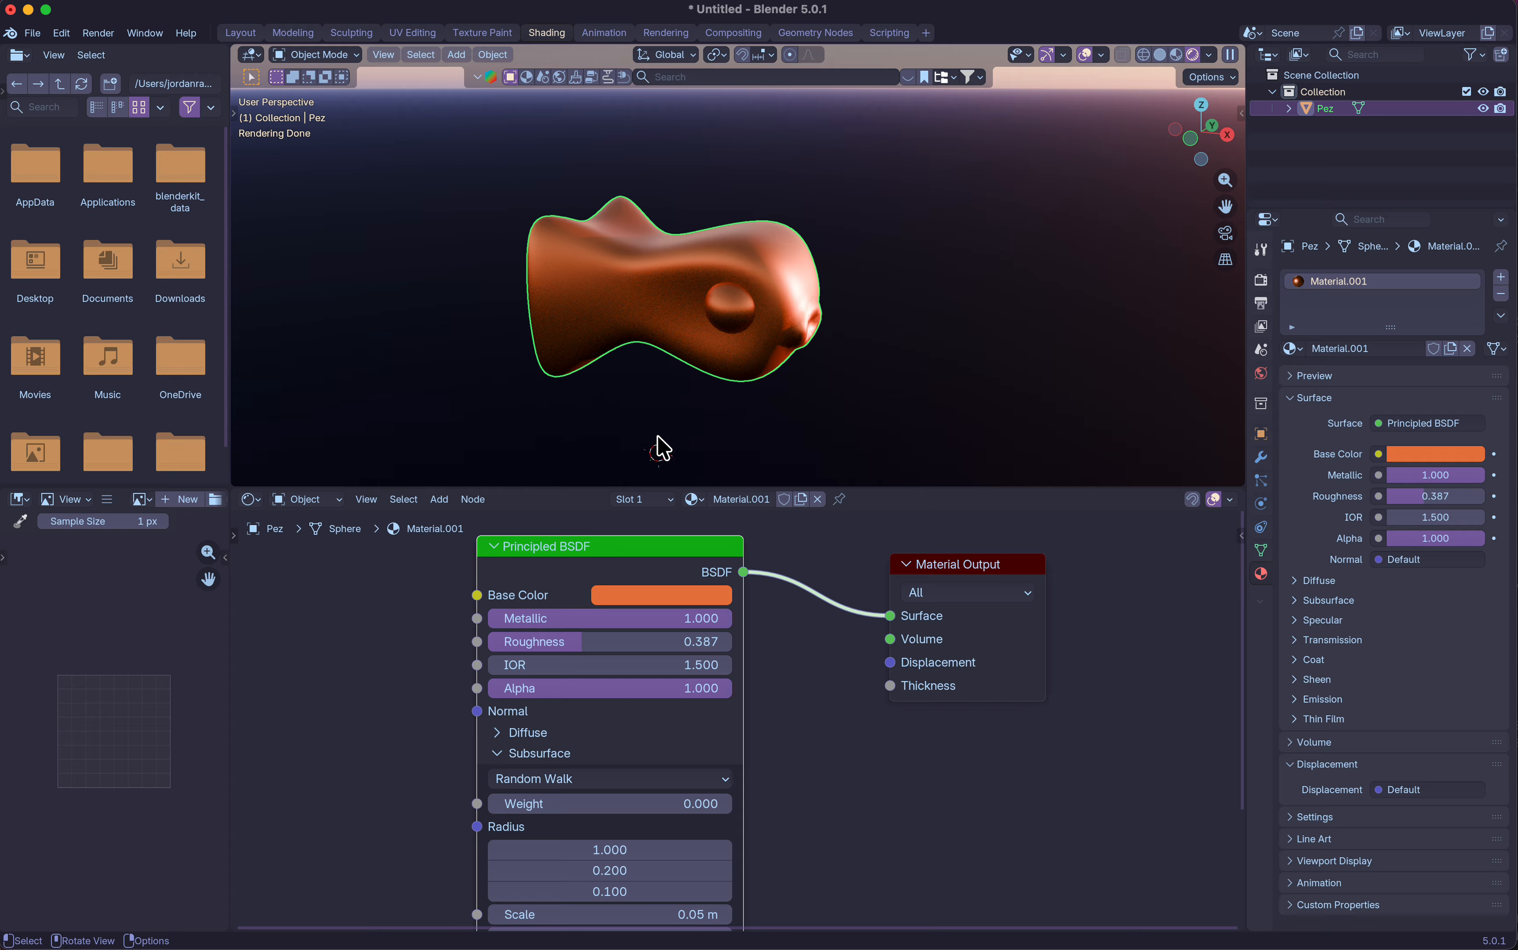
# Set the material's Metallic to about 0.086 and Roughness to about 0.145.
pyautogui.moveTo(616, 623); pyautogui.dragTo(530, 624)
pyautogui.moveTo(411, 628); pyautogui.dragTo(484, 641)
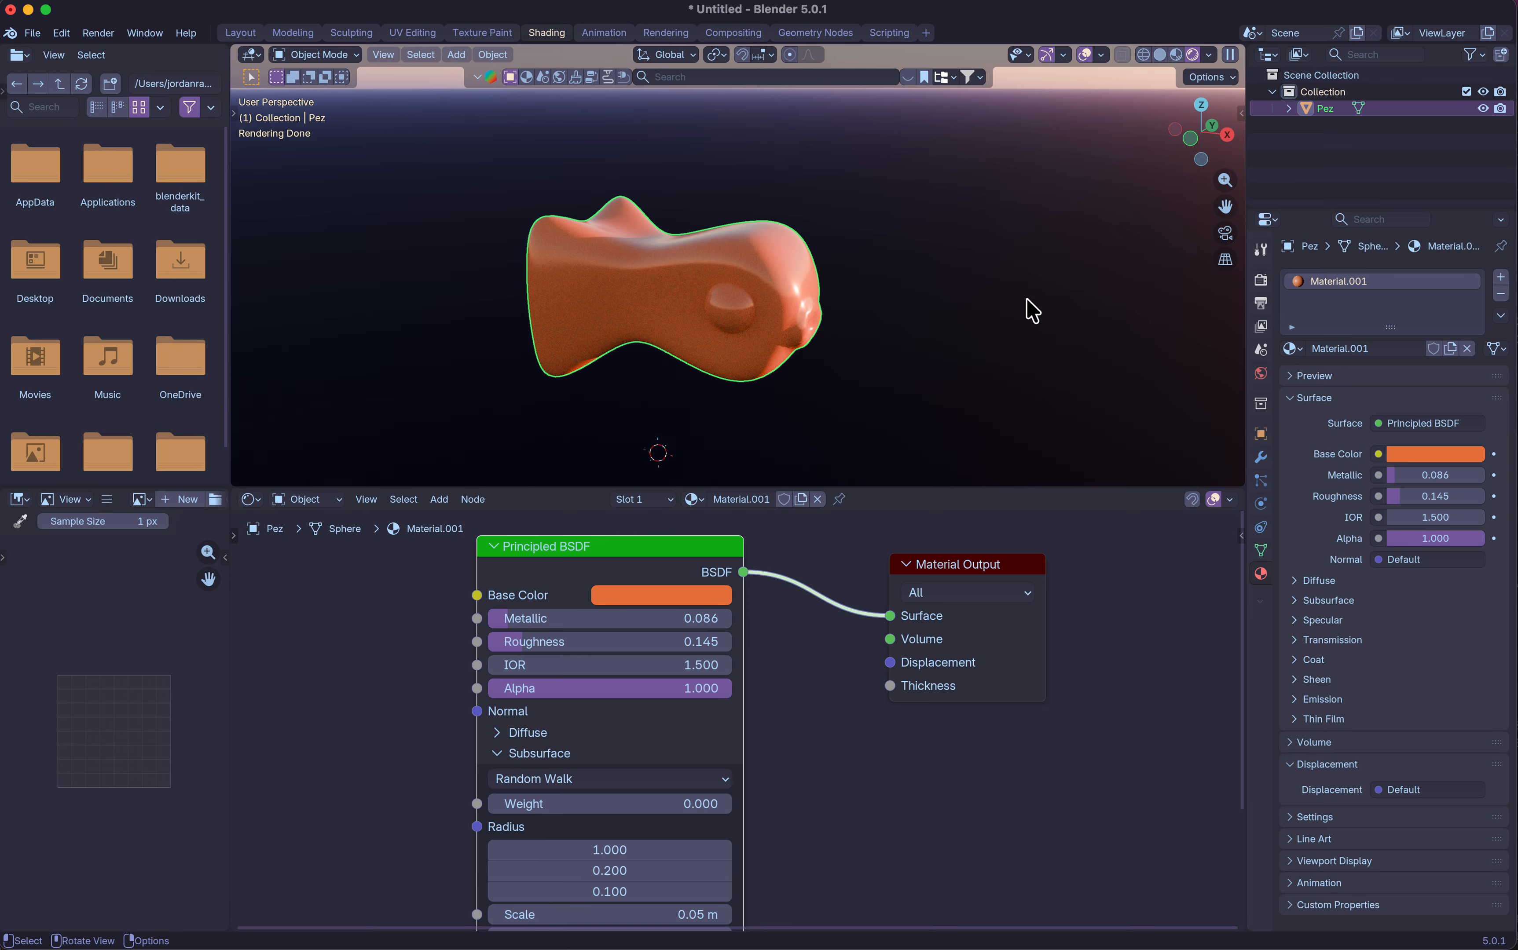
pyautogui.scroll(10, 1003, 300)
pyautogui.scroll(-10, 1003, 300)
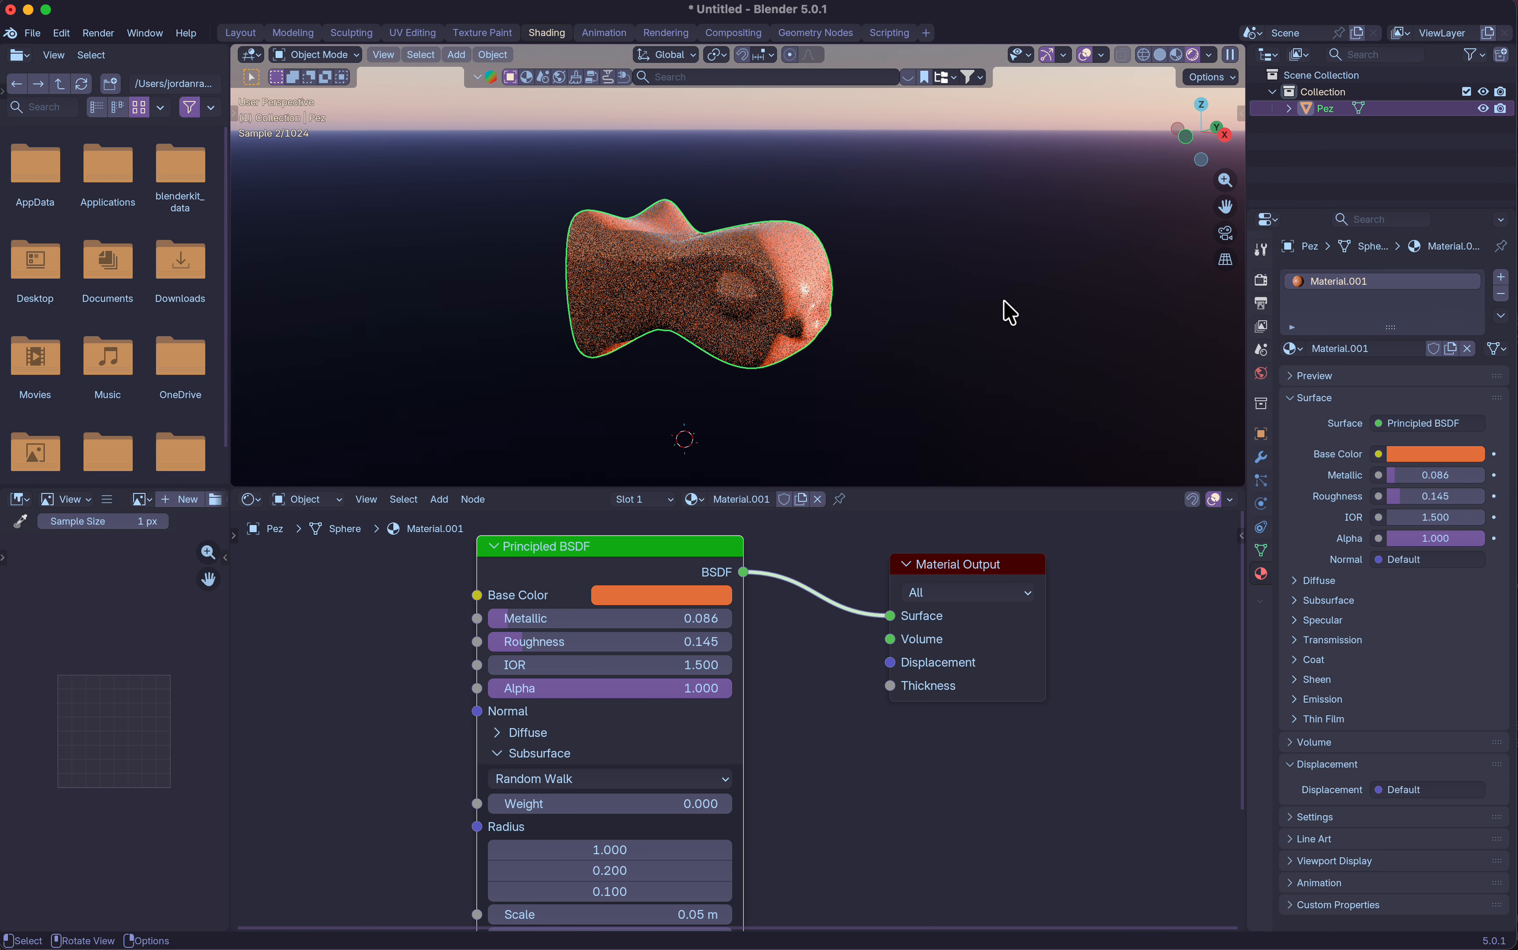
# Set the Subsurface Weight of the Principled BSDF node to 0.523.
pyautogui.scroll(-5, 844, 845)
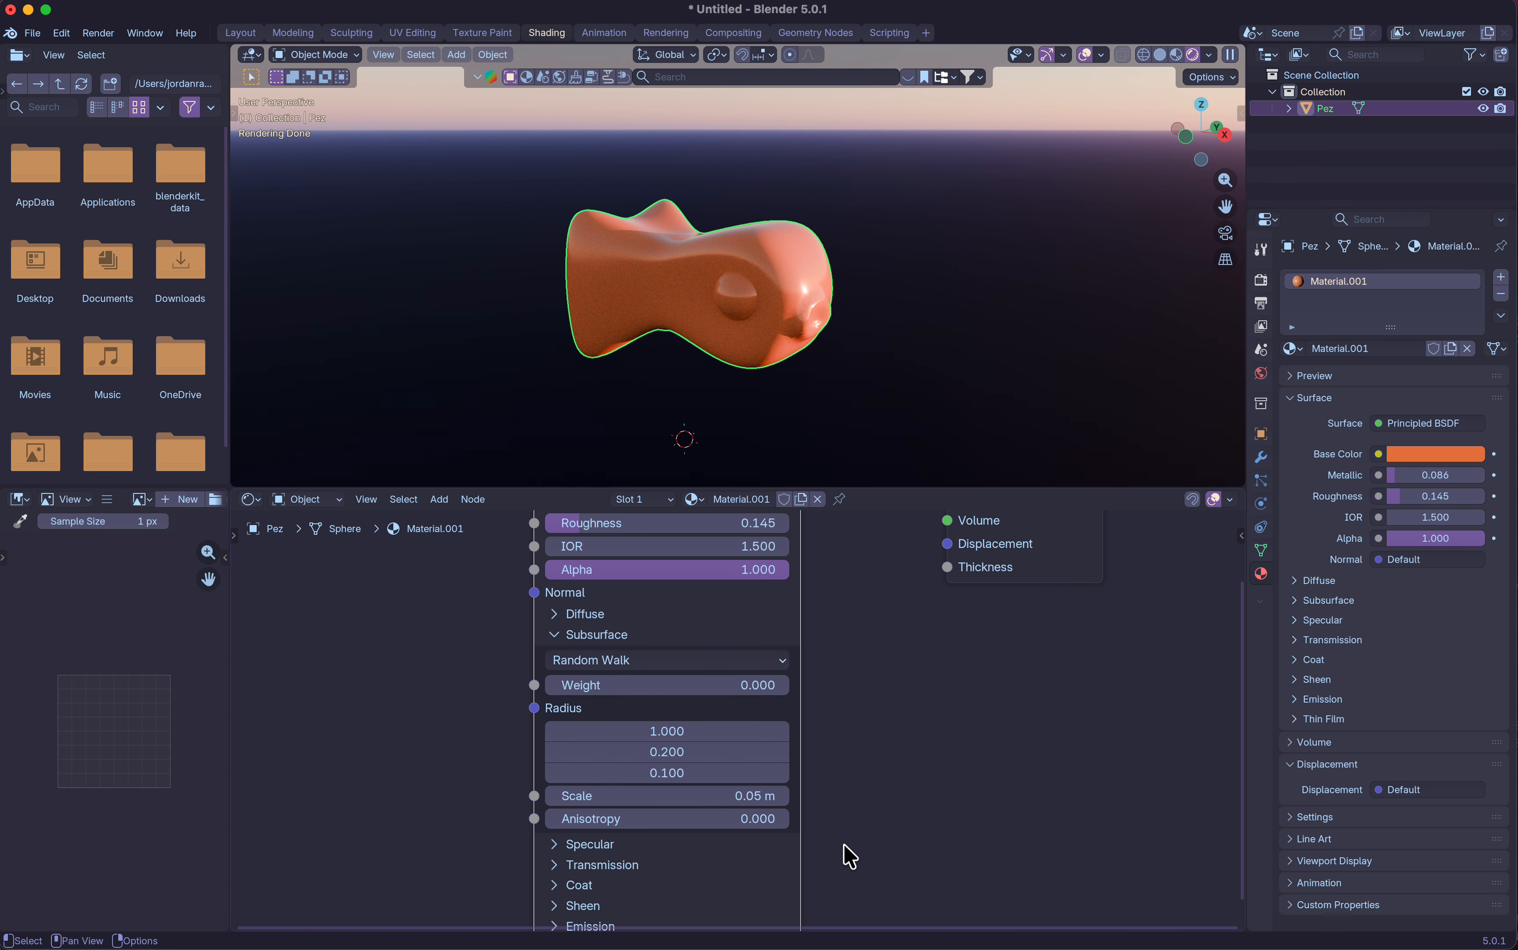
pyautogui.click(548, 607)
pyautogui.click(547, 607)
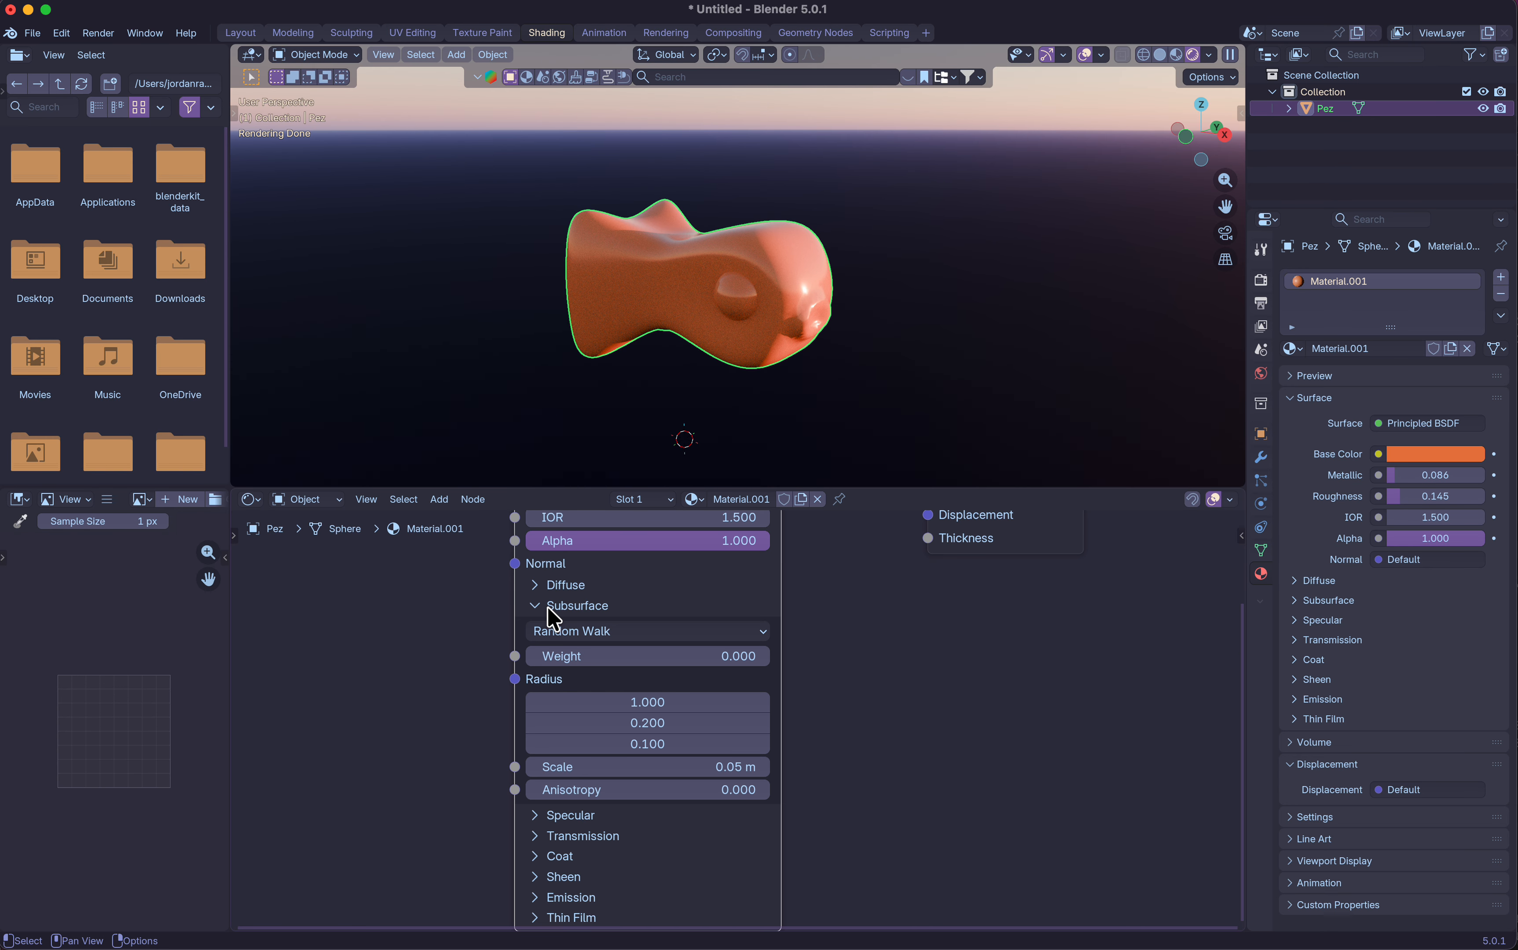
pyautogui.scroll(-2, 636, 666)
pyautogui.scroll(3, 636, 660)
pyautogui.hscroll(3, 637, 660)
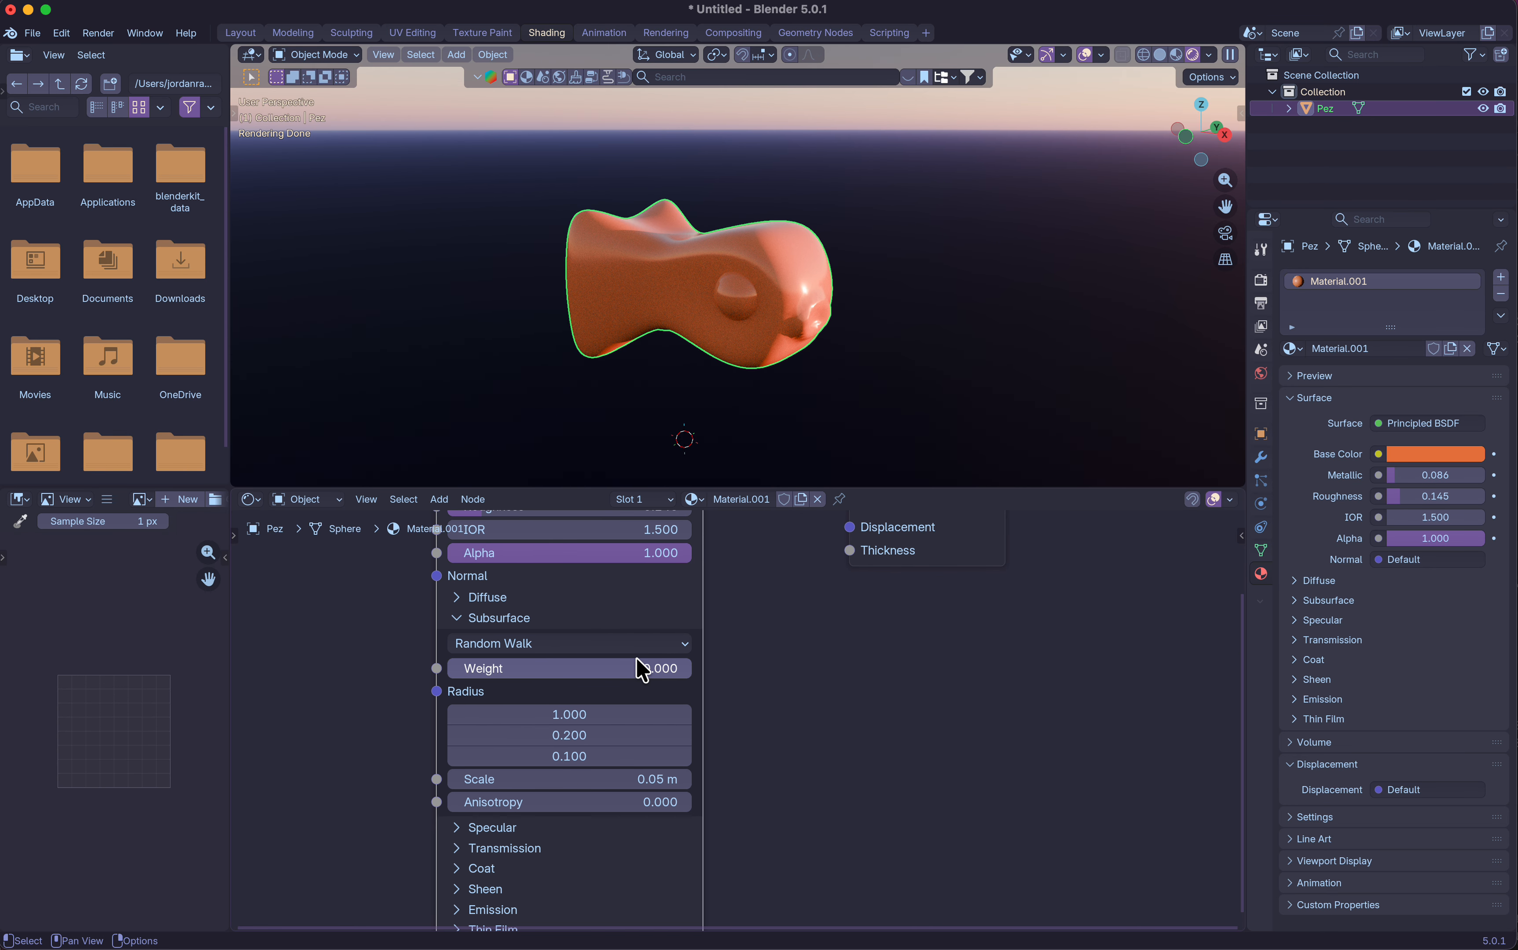
pyautogui.moveTo(544, 665); pyautogui.dragTo(576, 675)
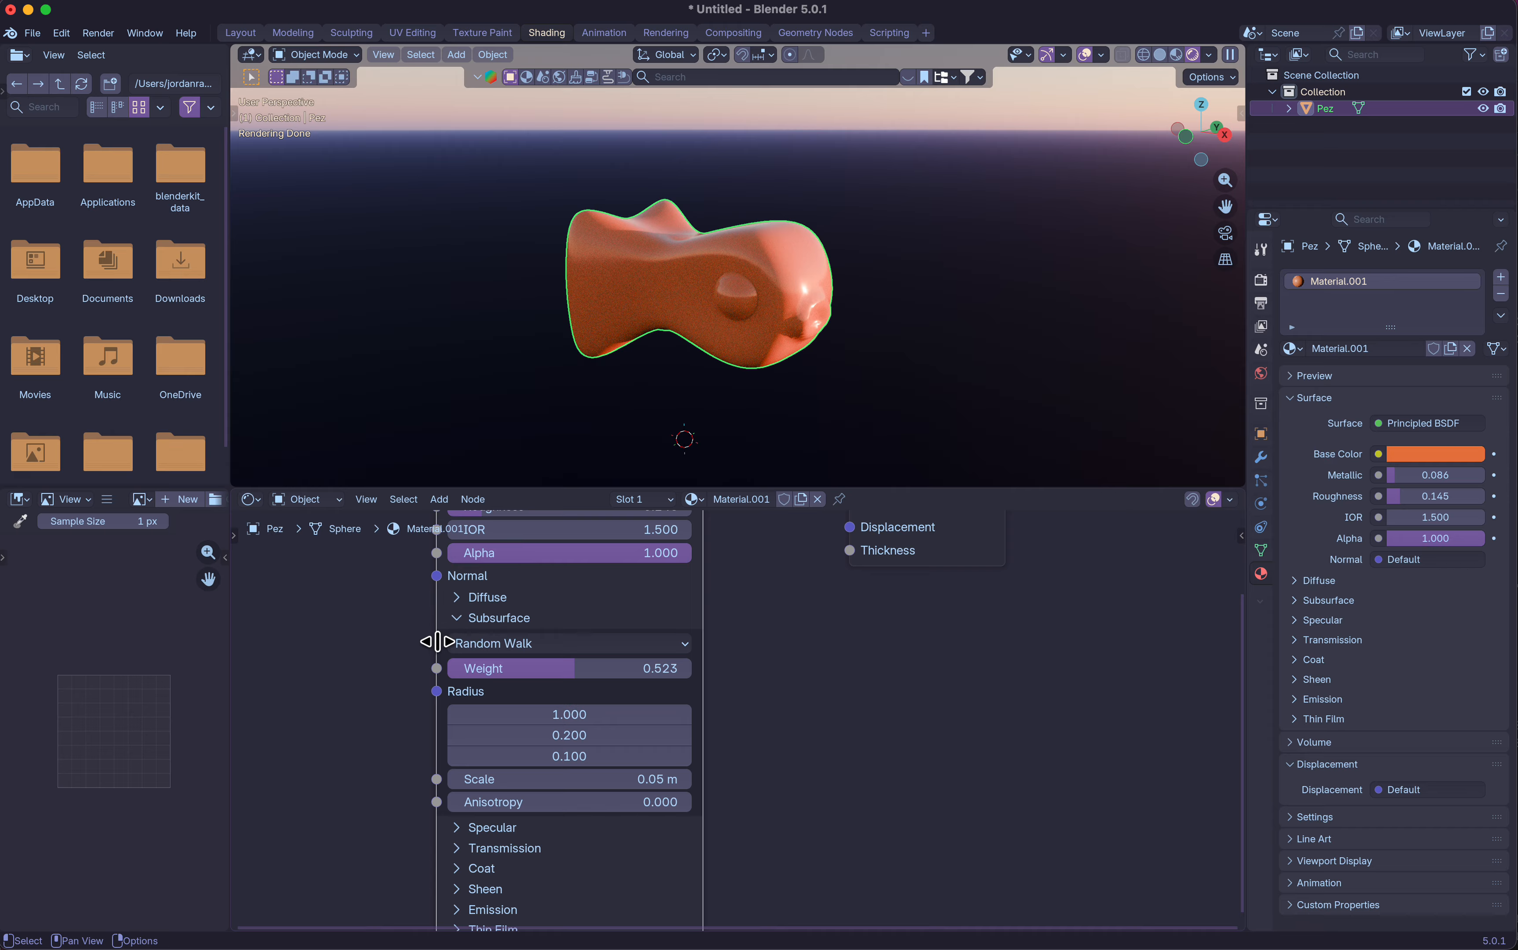
# Set the first Subsurface Radius value to 0.000 and the Subsurface Scale to 0.25 m, and collapse the Subsurface settings.
pyautogui.click(459, 619)
pyautogui.click(459, 620)
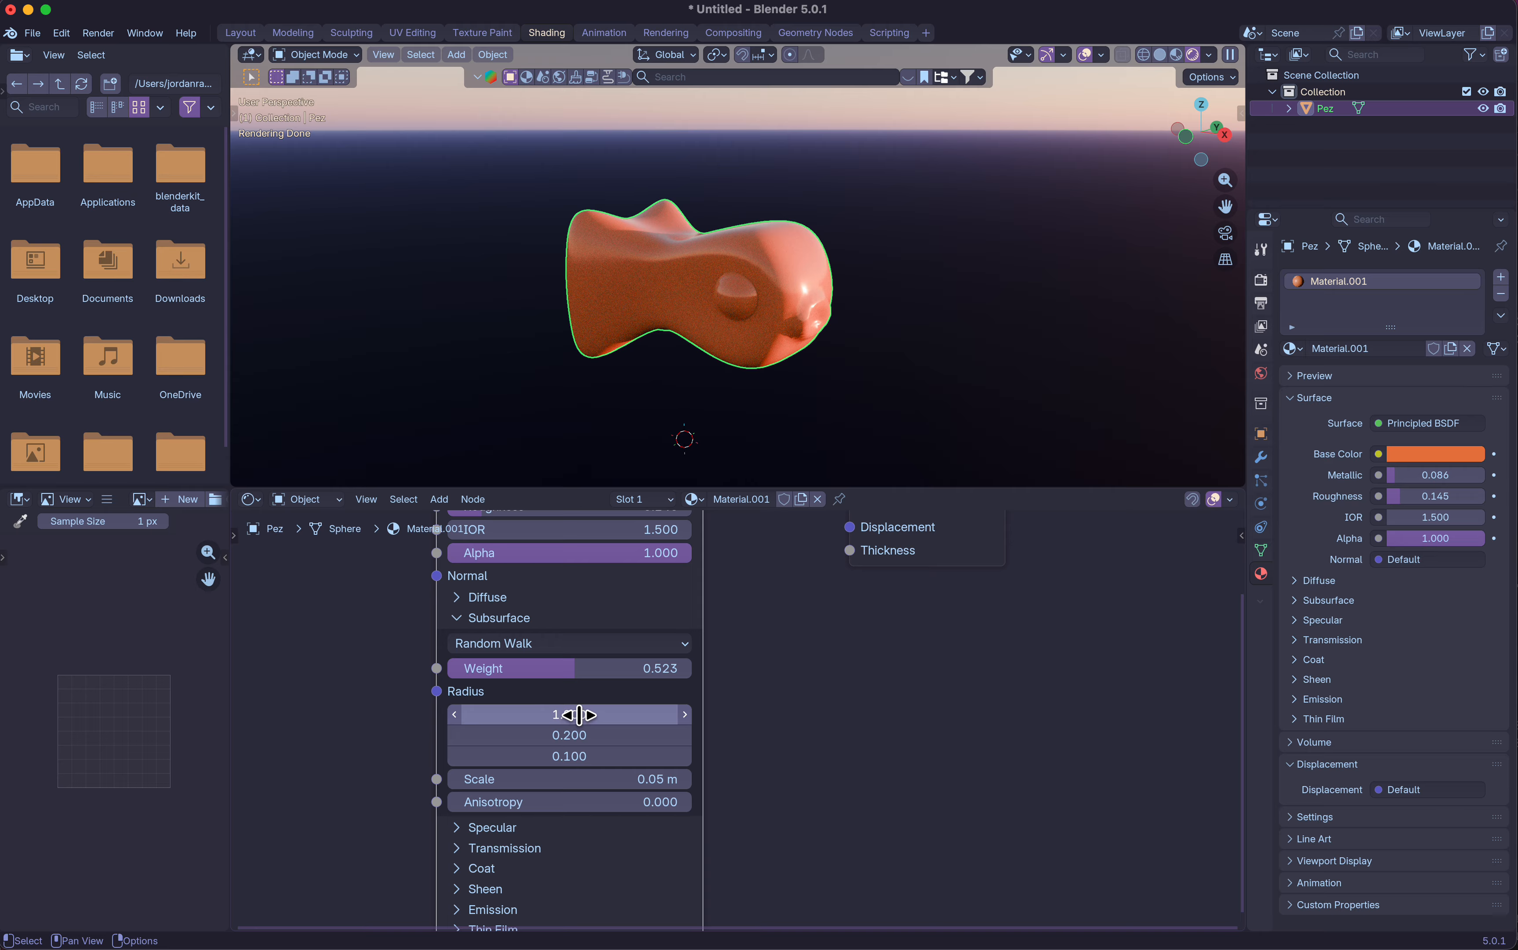
pyautogui.moveTo(575, 715); pyautogui.dragTo(534, 717)
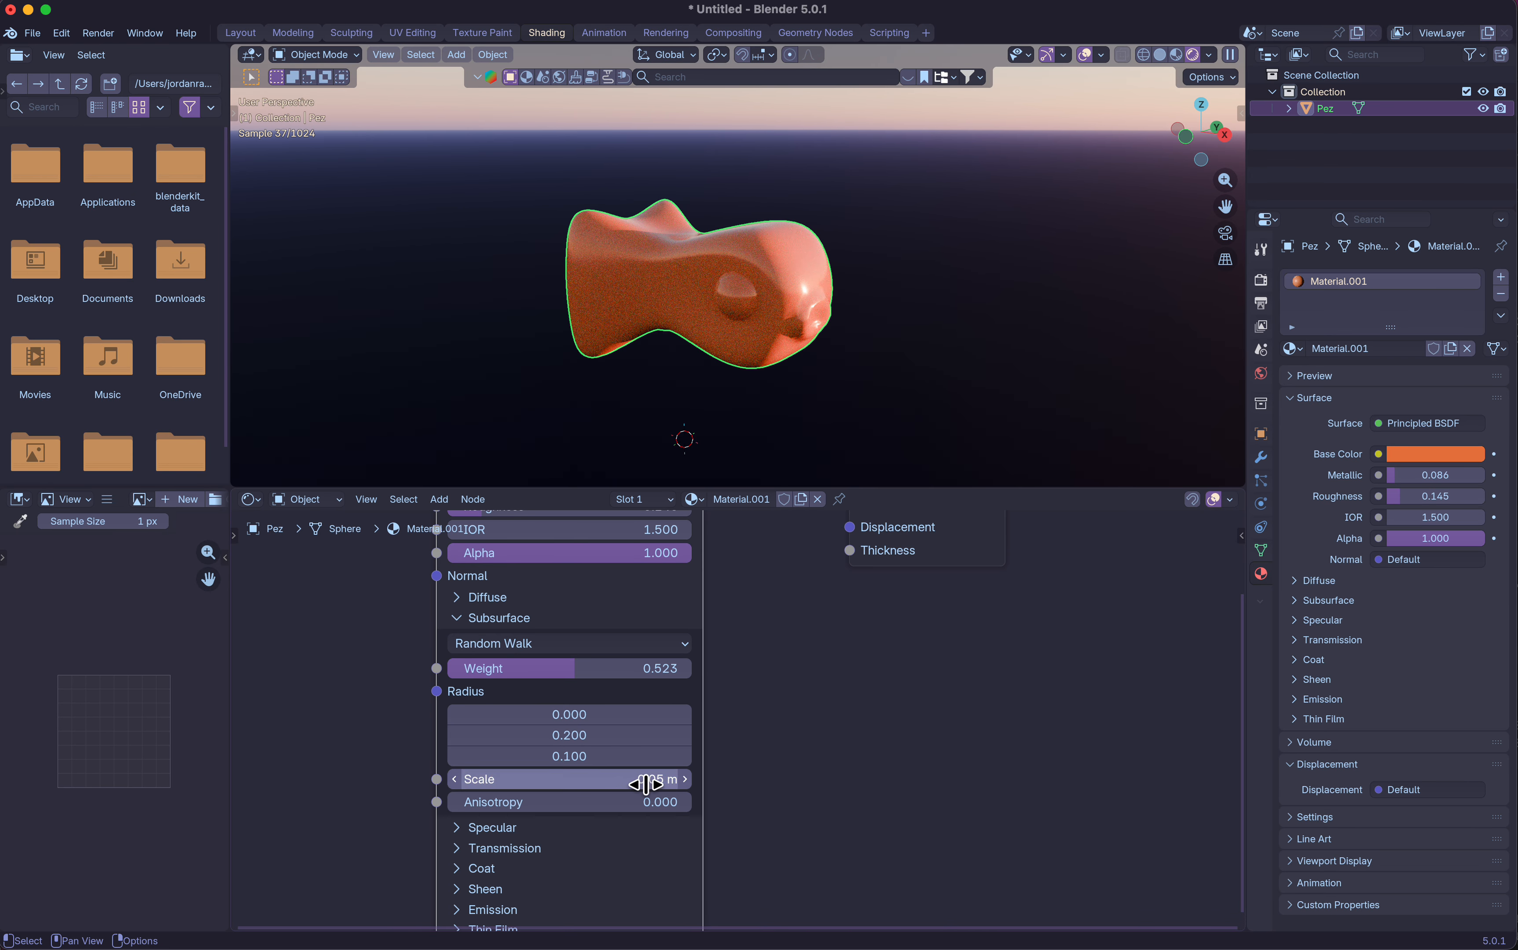
pyautogui.moveTo(648, 783); pyautogui.dragTo(584, 781)
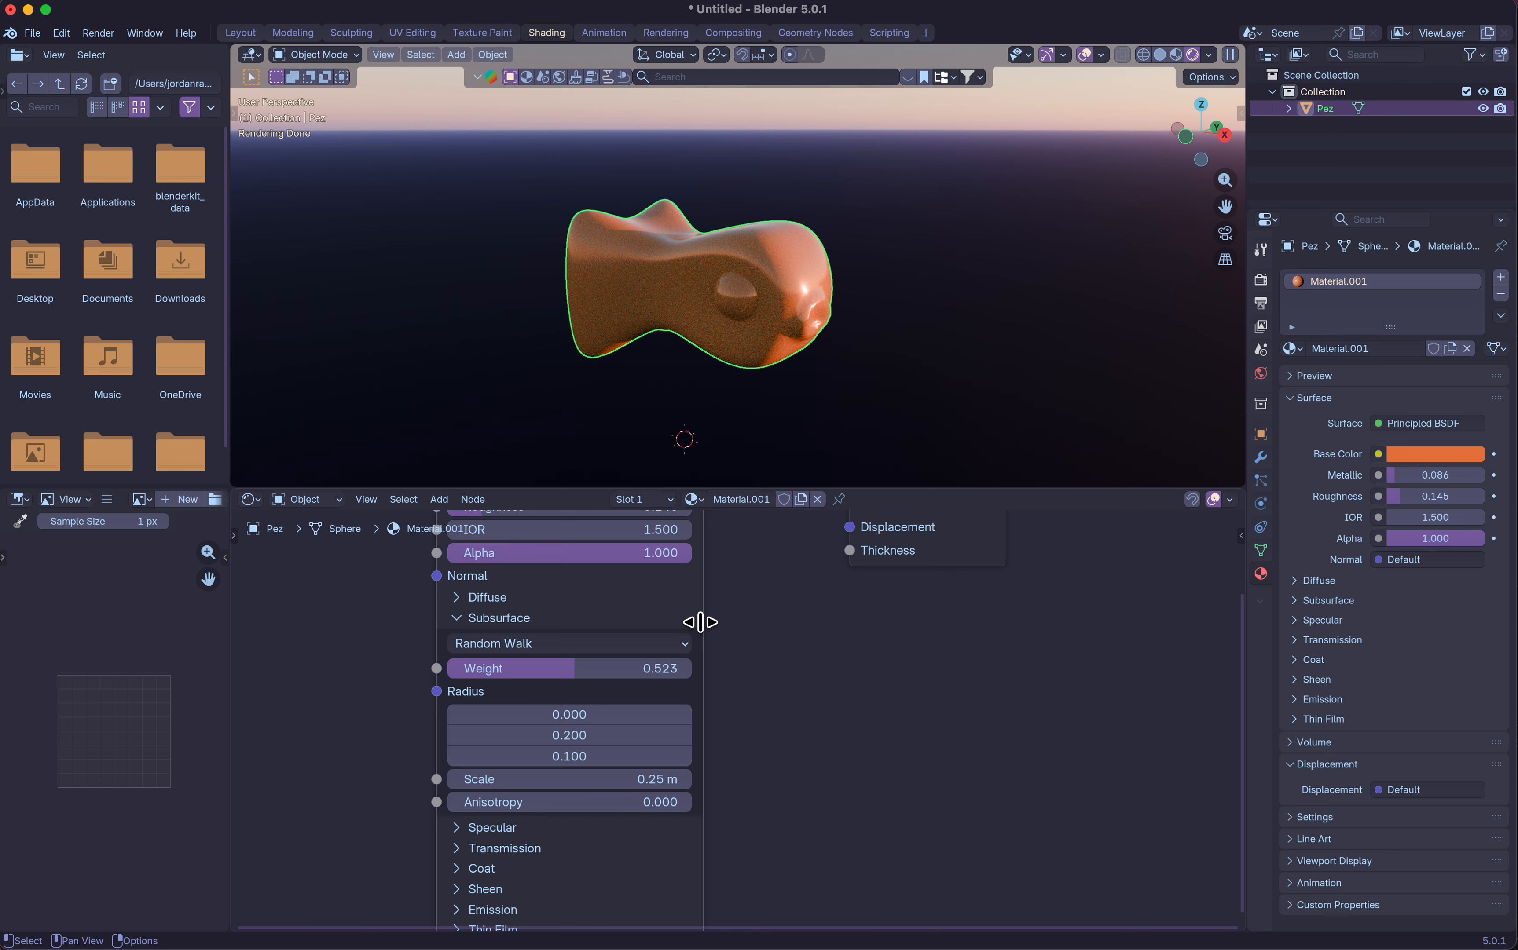
pyautogui.scroll(3, 453, 785)
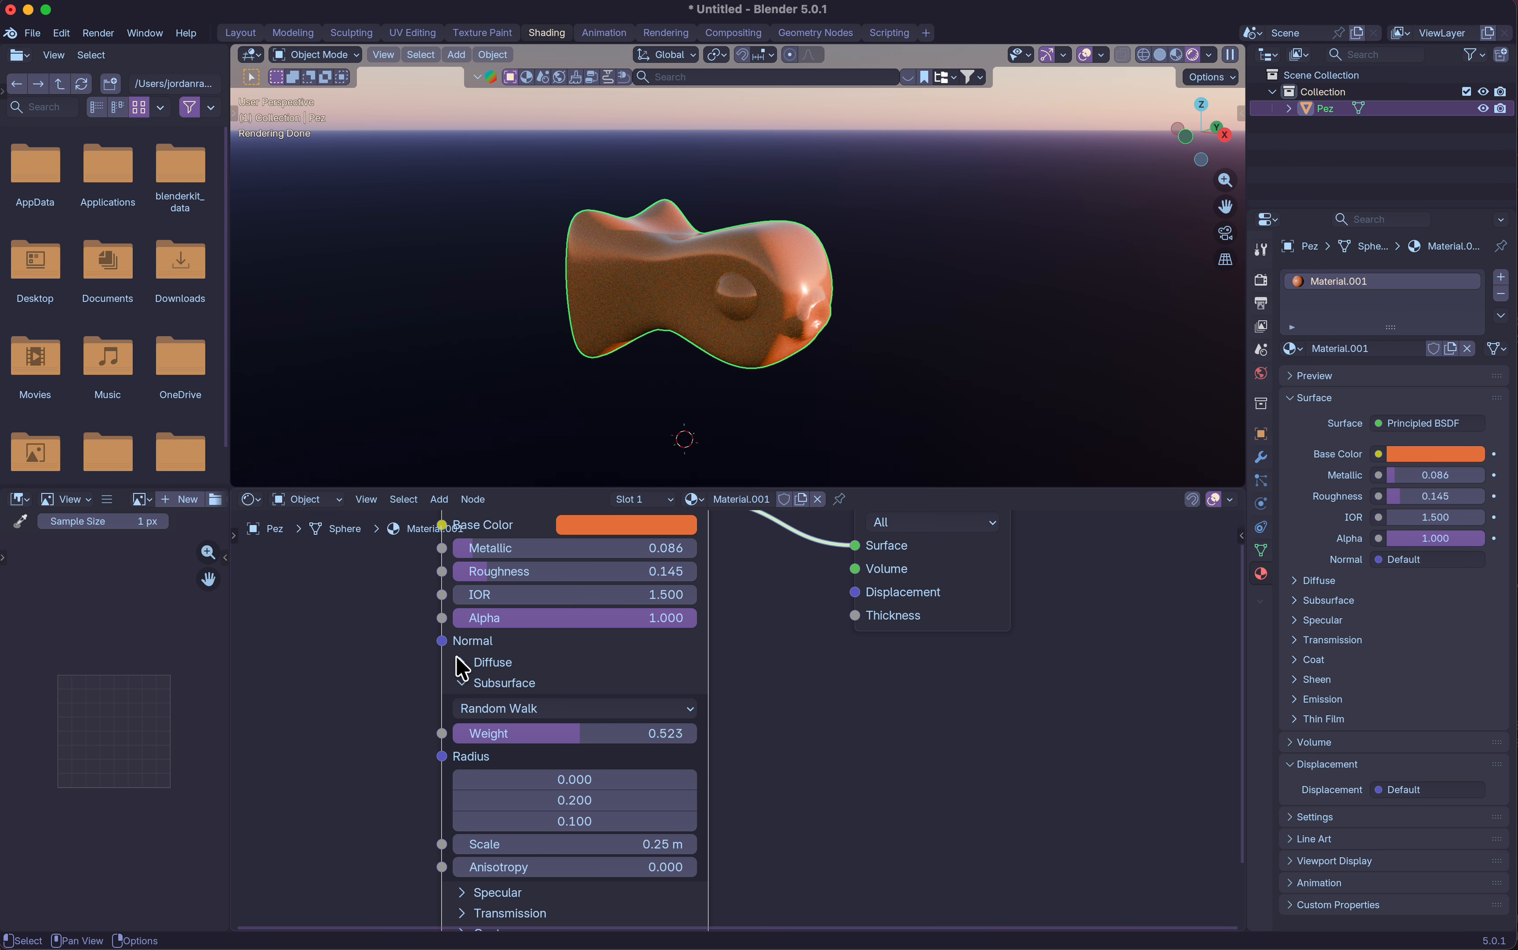
pyautogui.click(465, 684)
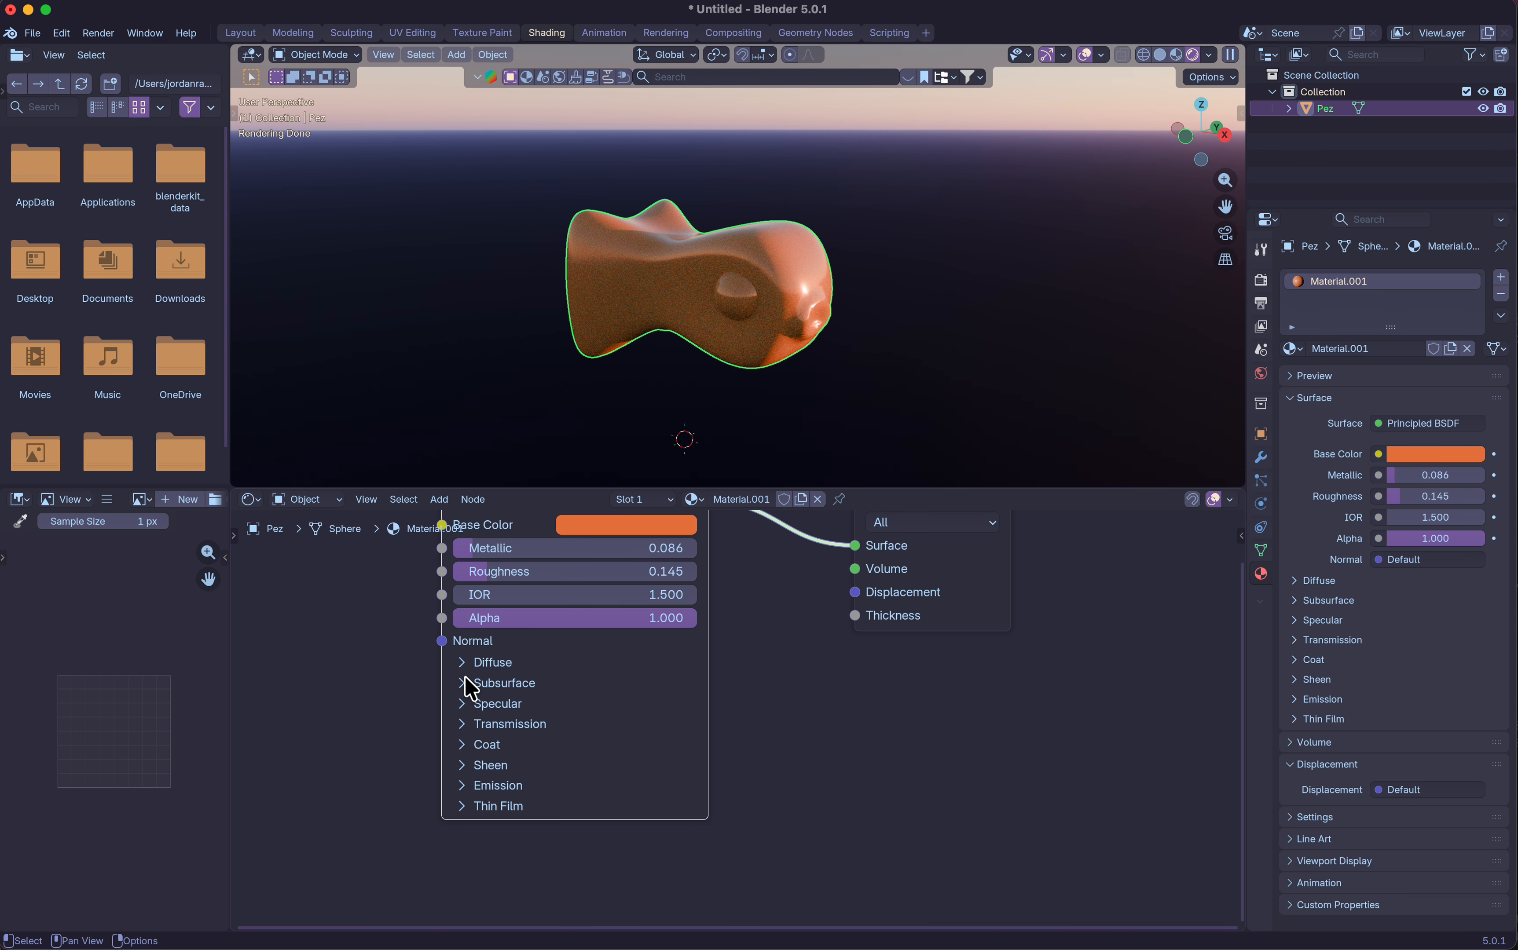
# Expand the Specular settings and test the IOR Level at 0.514 and 0.084.
pyautogui.click(465, 704)
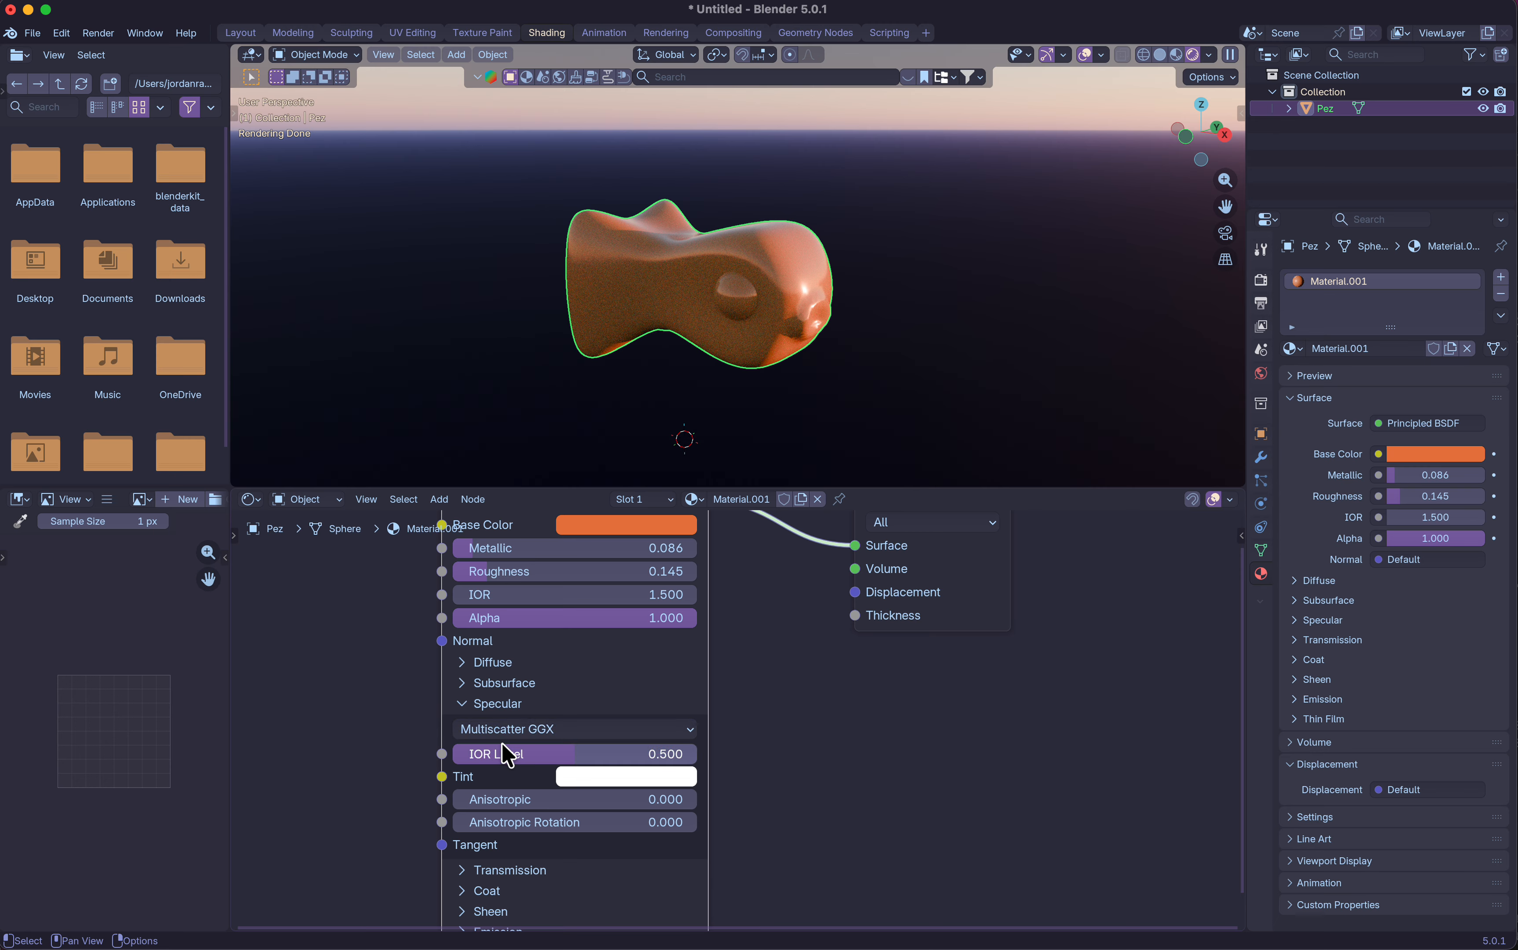
pyautogui.moveTo(608, 754)
pyautogui.mouseDown()
pyautogui.moveTo(663, 754)
pyautogui.moveTo(430, 754)
pyautogui.moveTo(628, 753)
pyautogui.mouseUp()
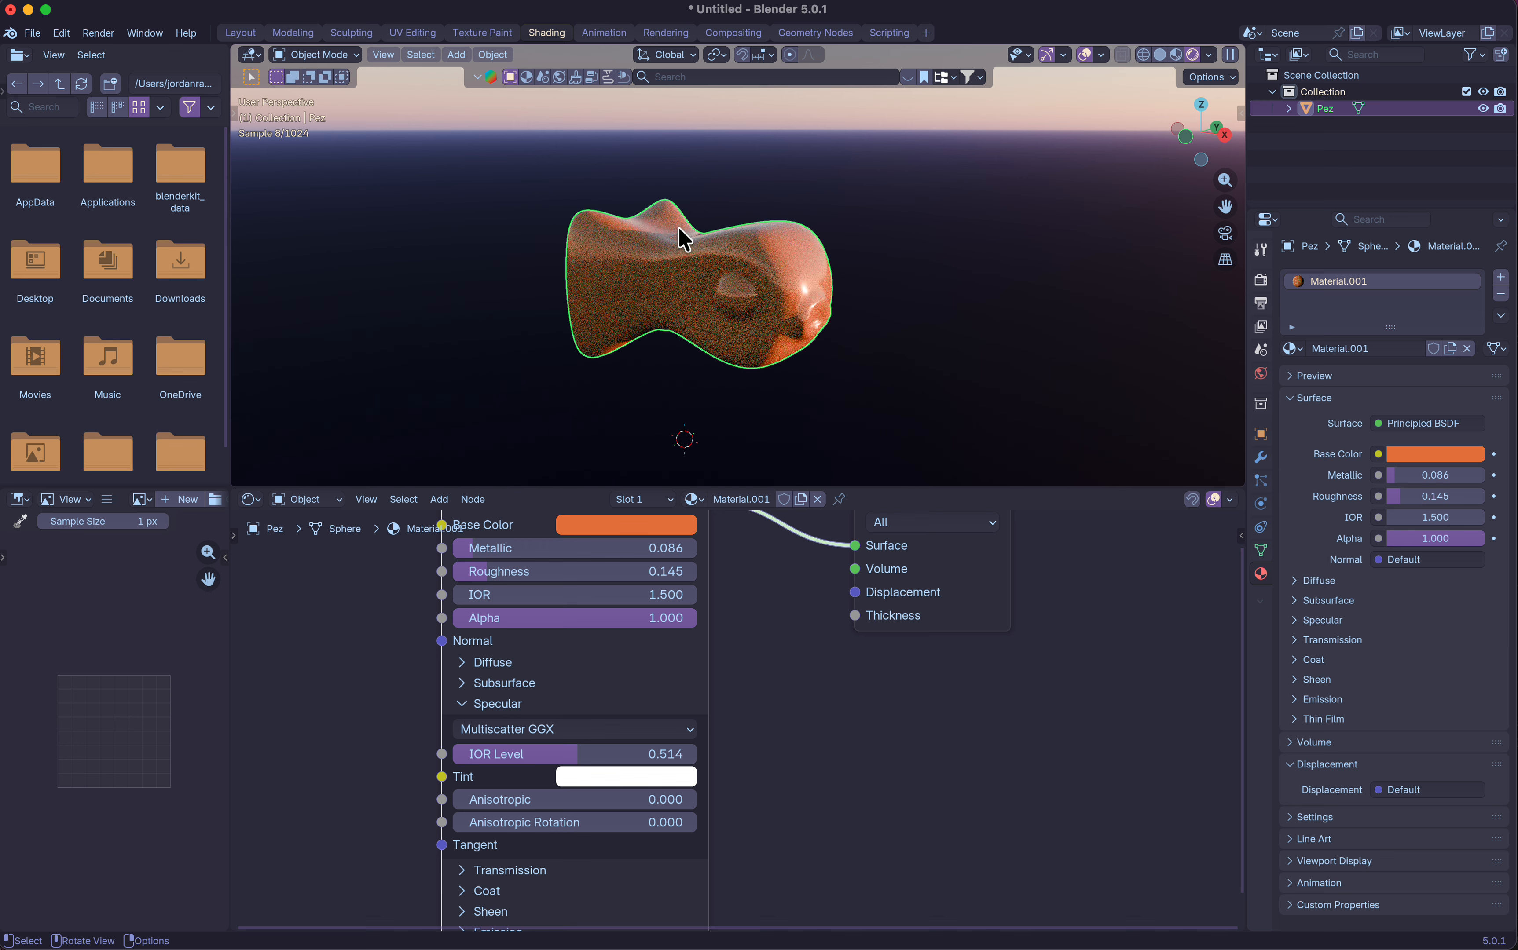
pyautogui.moveTo(576, 754); pyautogui.dragTo(456, 753)
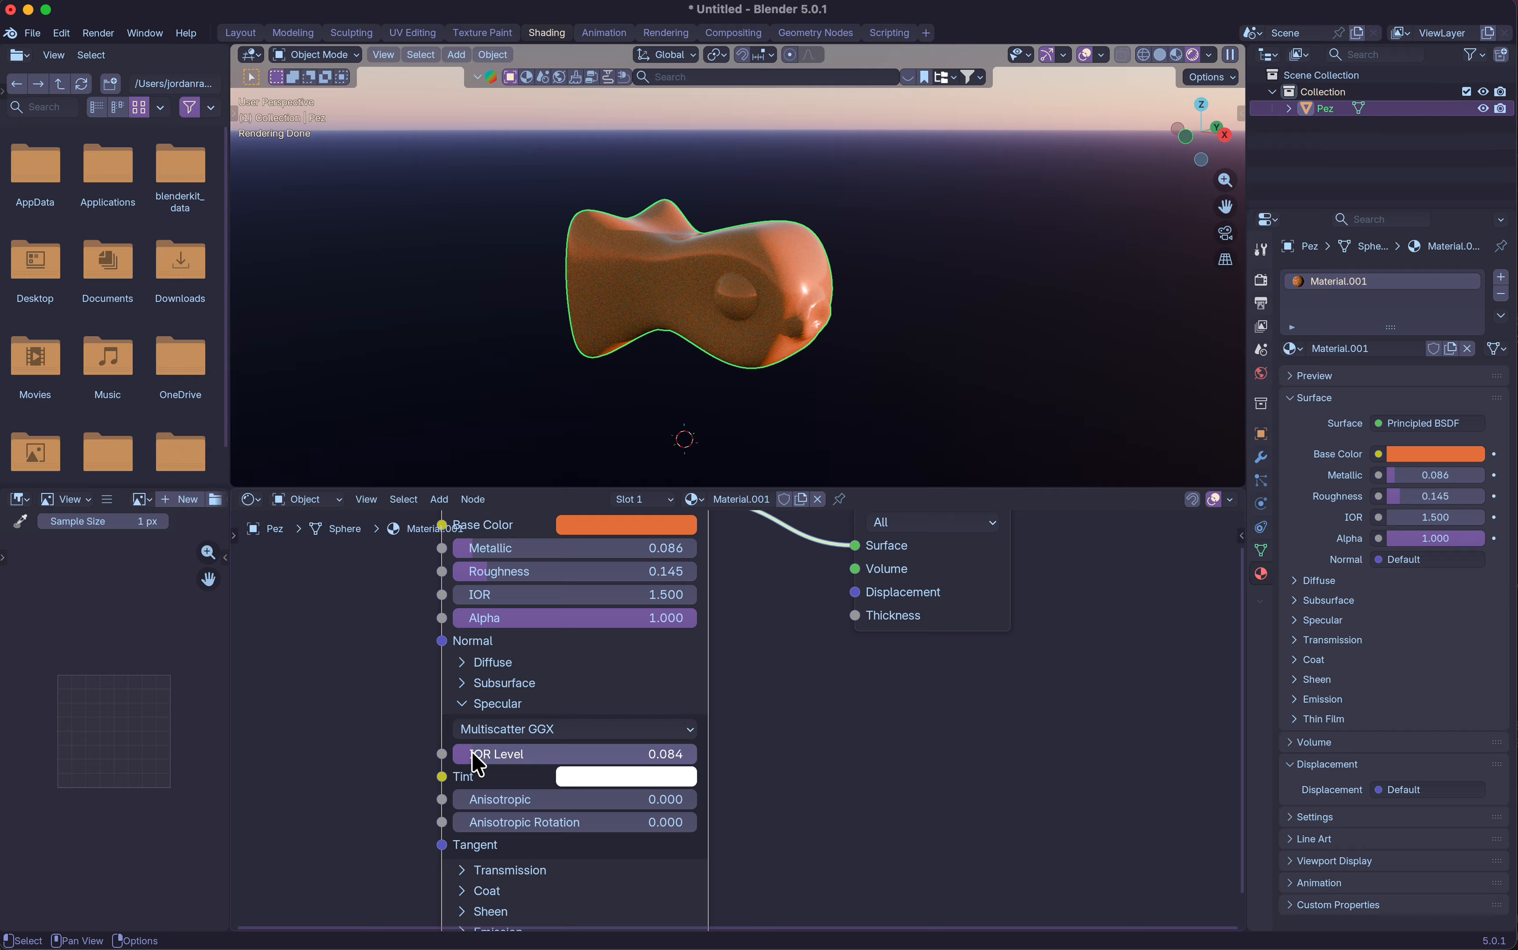
# Test an IOR of 10.700 with Roughness 0.631 and a specular IOR Level of 0.769 and 0.260.
pyautogui.moveTo(499, 594)
pyautogui.mouseDown()
pyautogui.moveTo(597, 594)
pyautogui.moveTo(506, 595)
pyautogui.mouseUp()
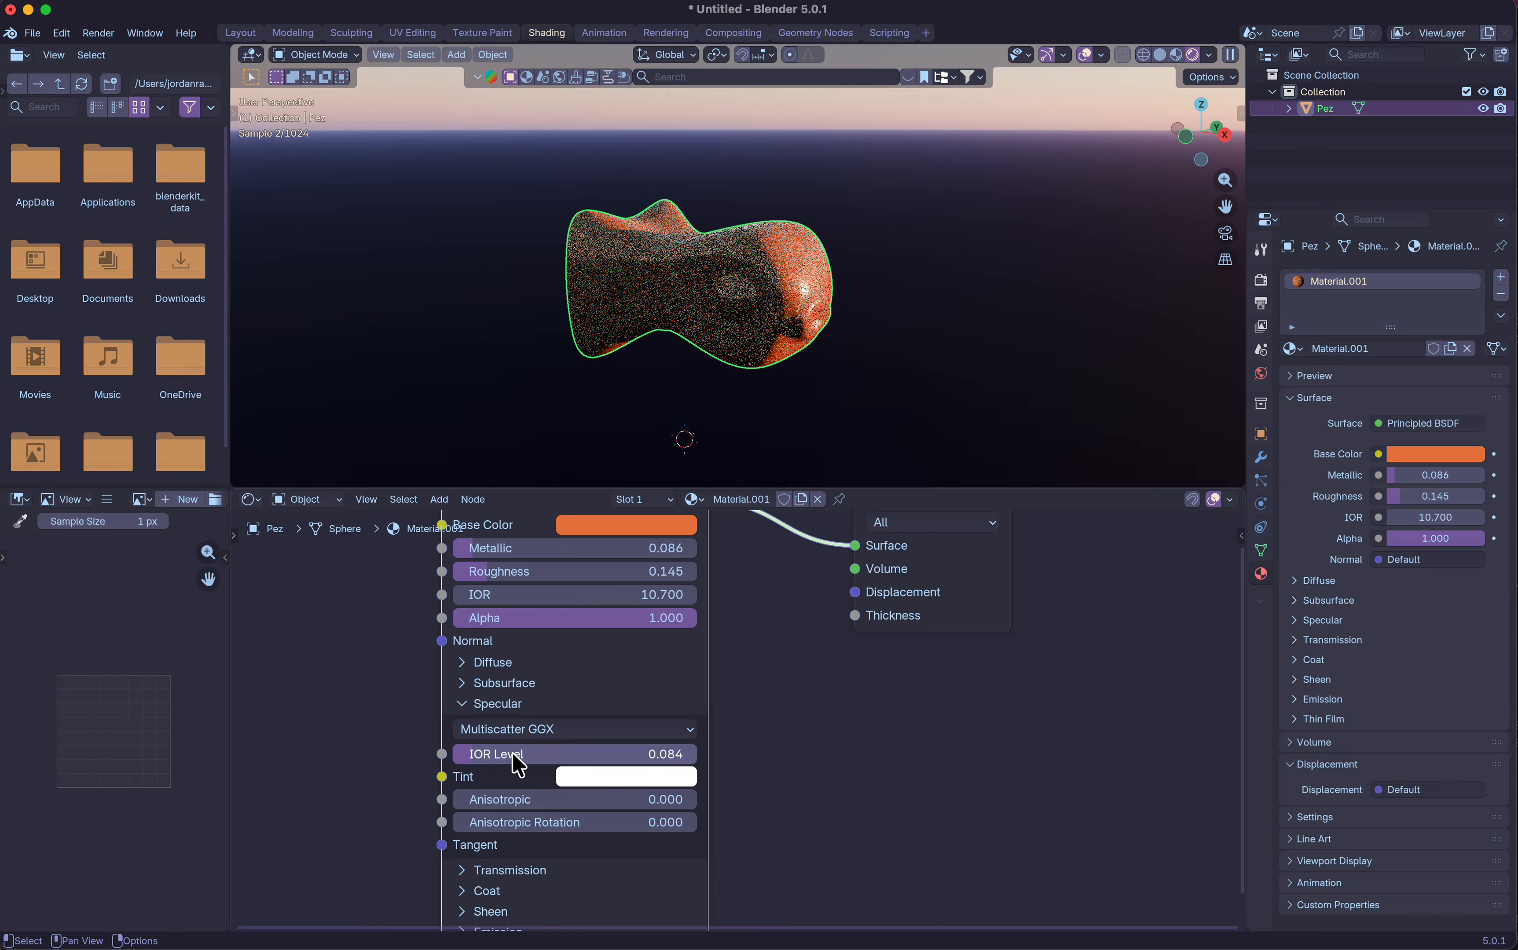
pyautogui.moveTo(516, 757); pyautogui.dragTo(640, 749)
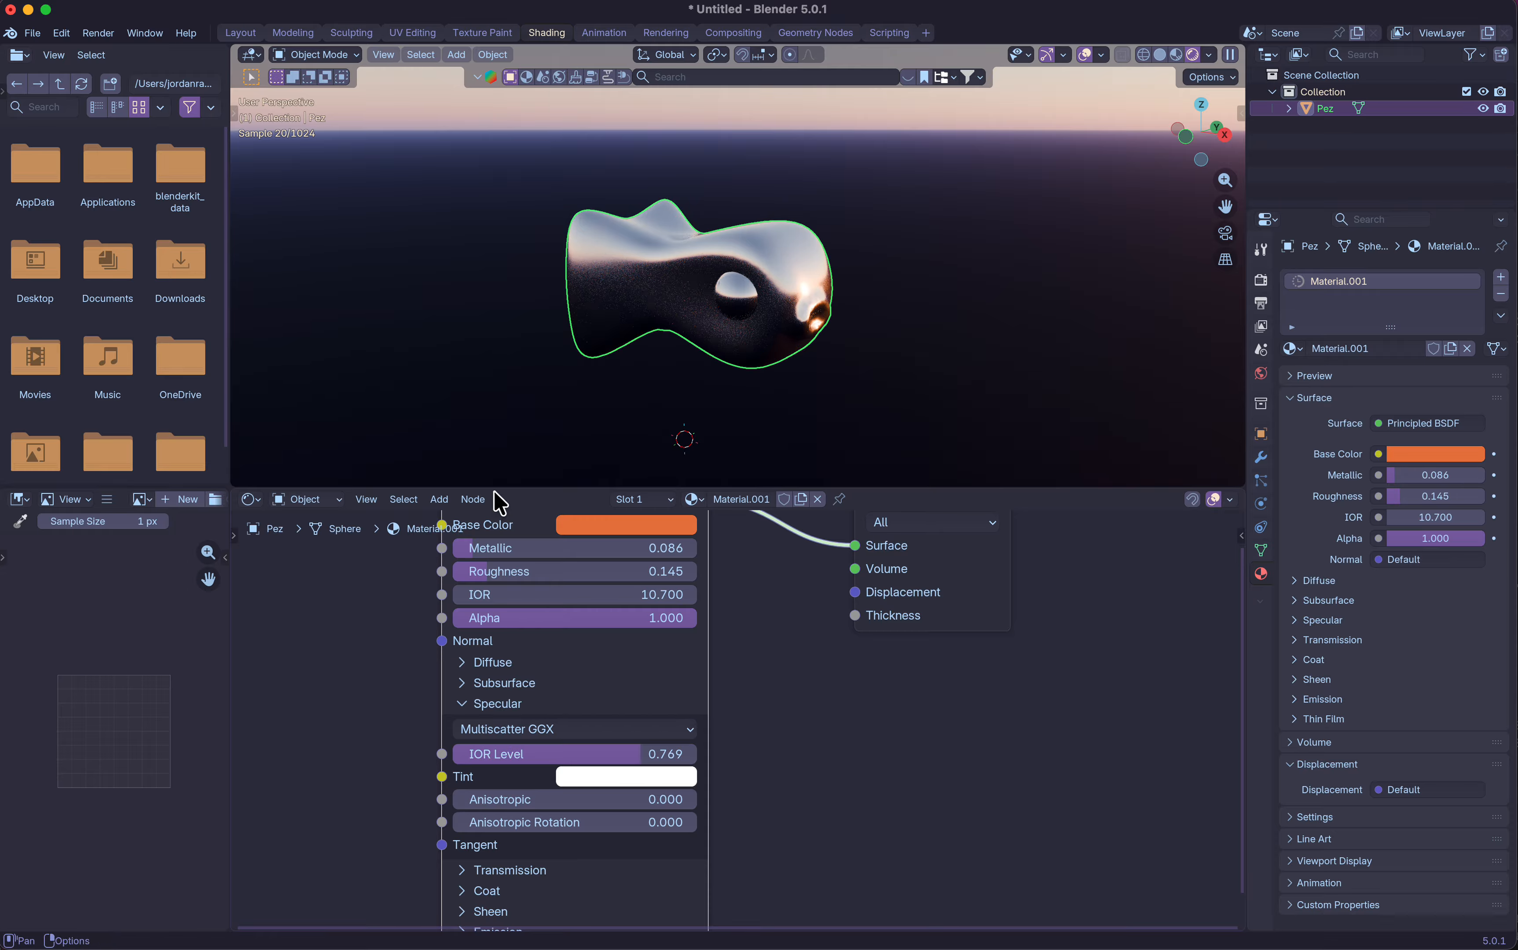
pyautogui.moveTo(502, 566); pyautogui.dragTo(635, 581)
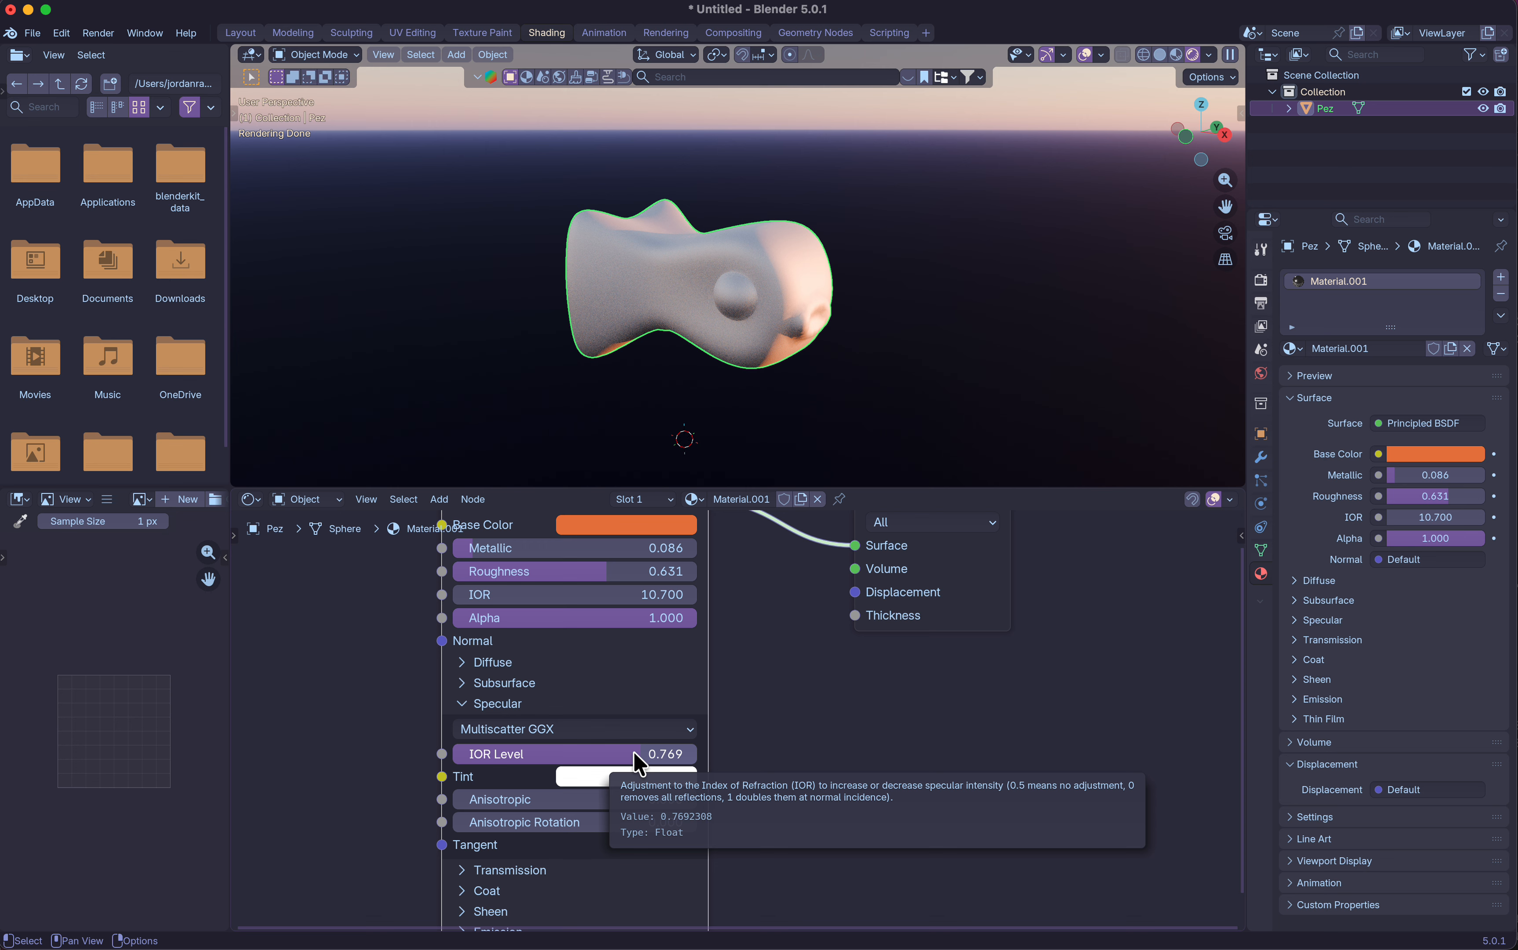
pyautogui.moveTo(639, 758); pyautogui.dragTo(524, 763)
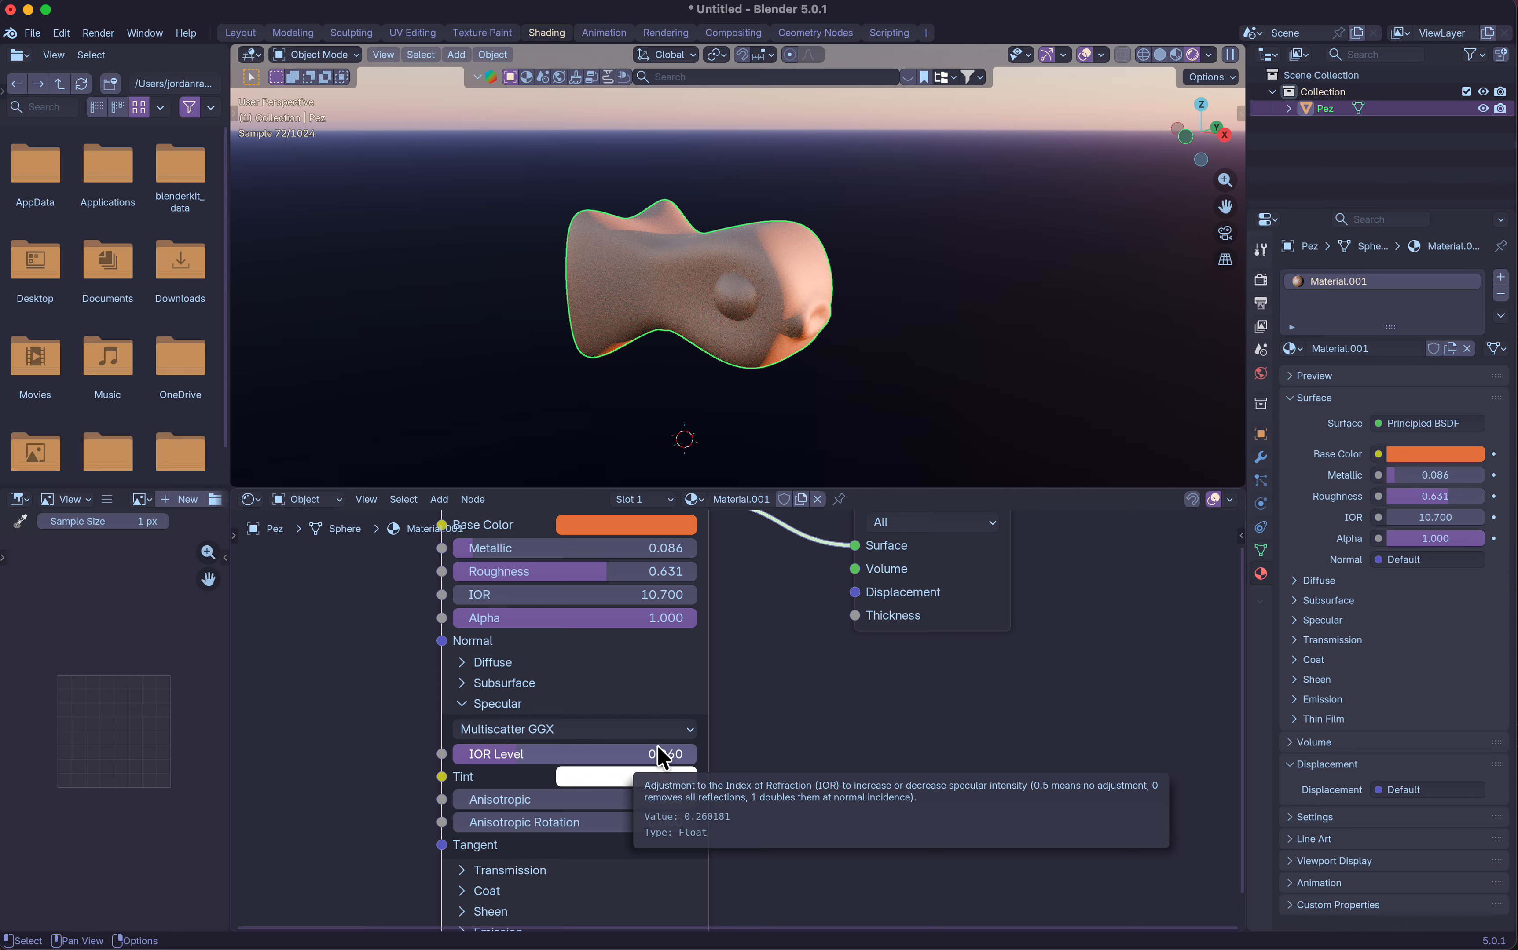
# Reset the specular IOR Level to 0.500 and the IOR to 1.500, and collapse the Specular settings.
pyautogui.press('BackSpace')
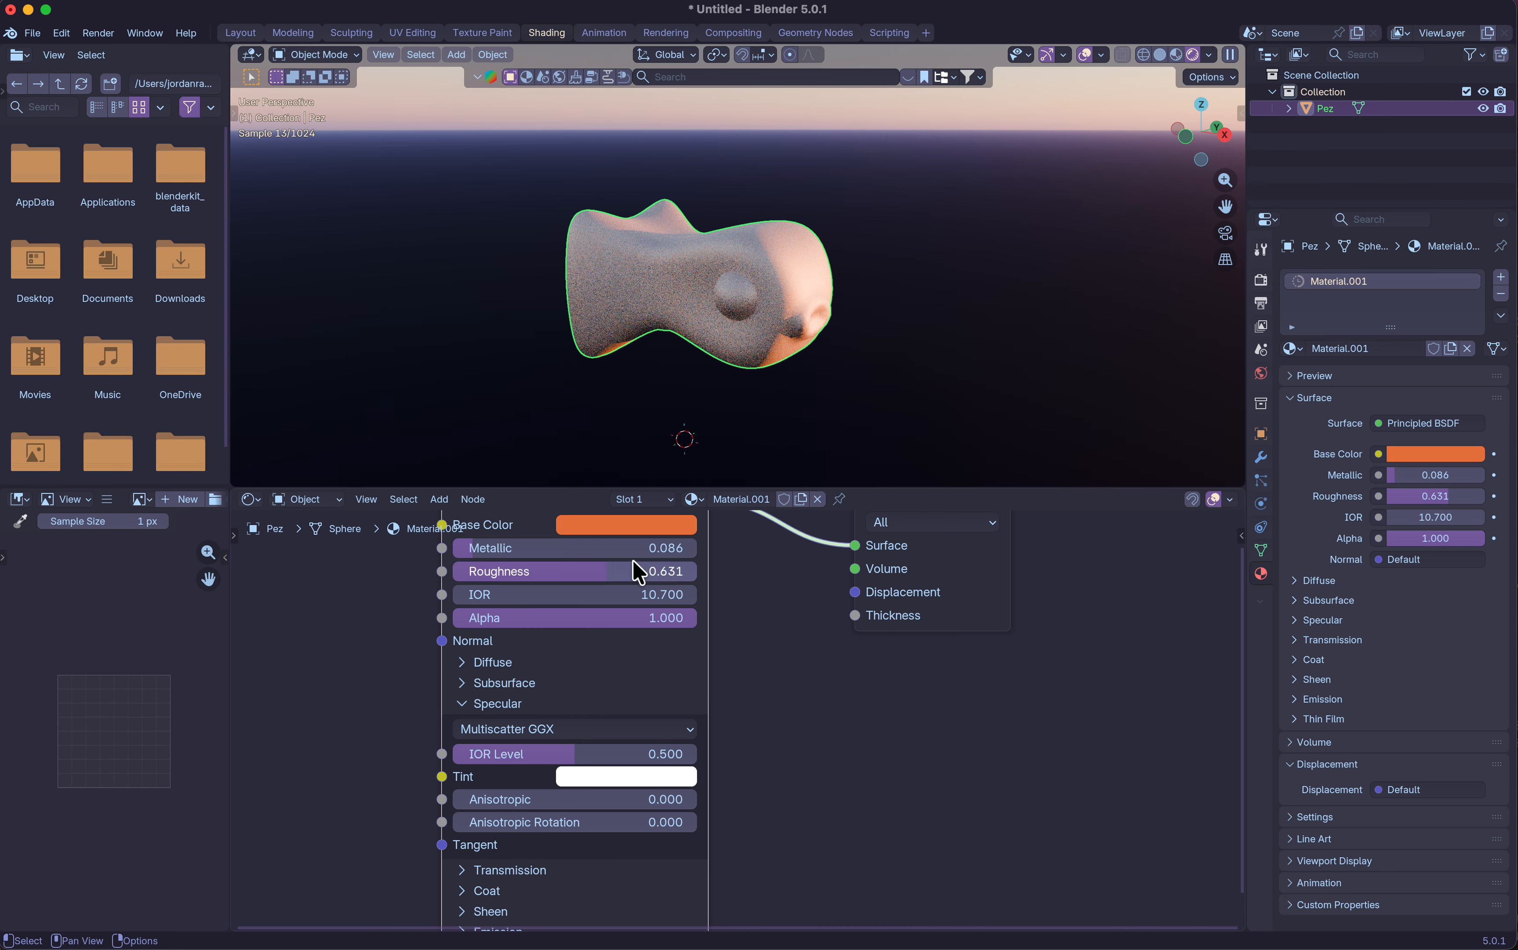
pyautogui.press('BackSpace')
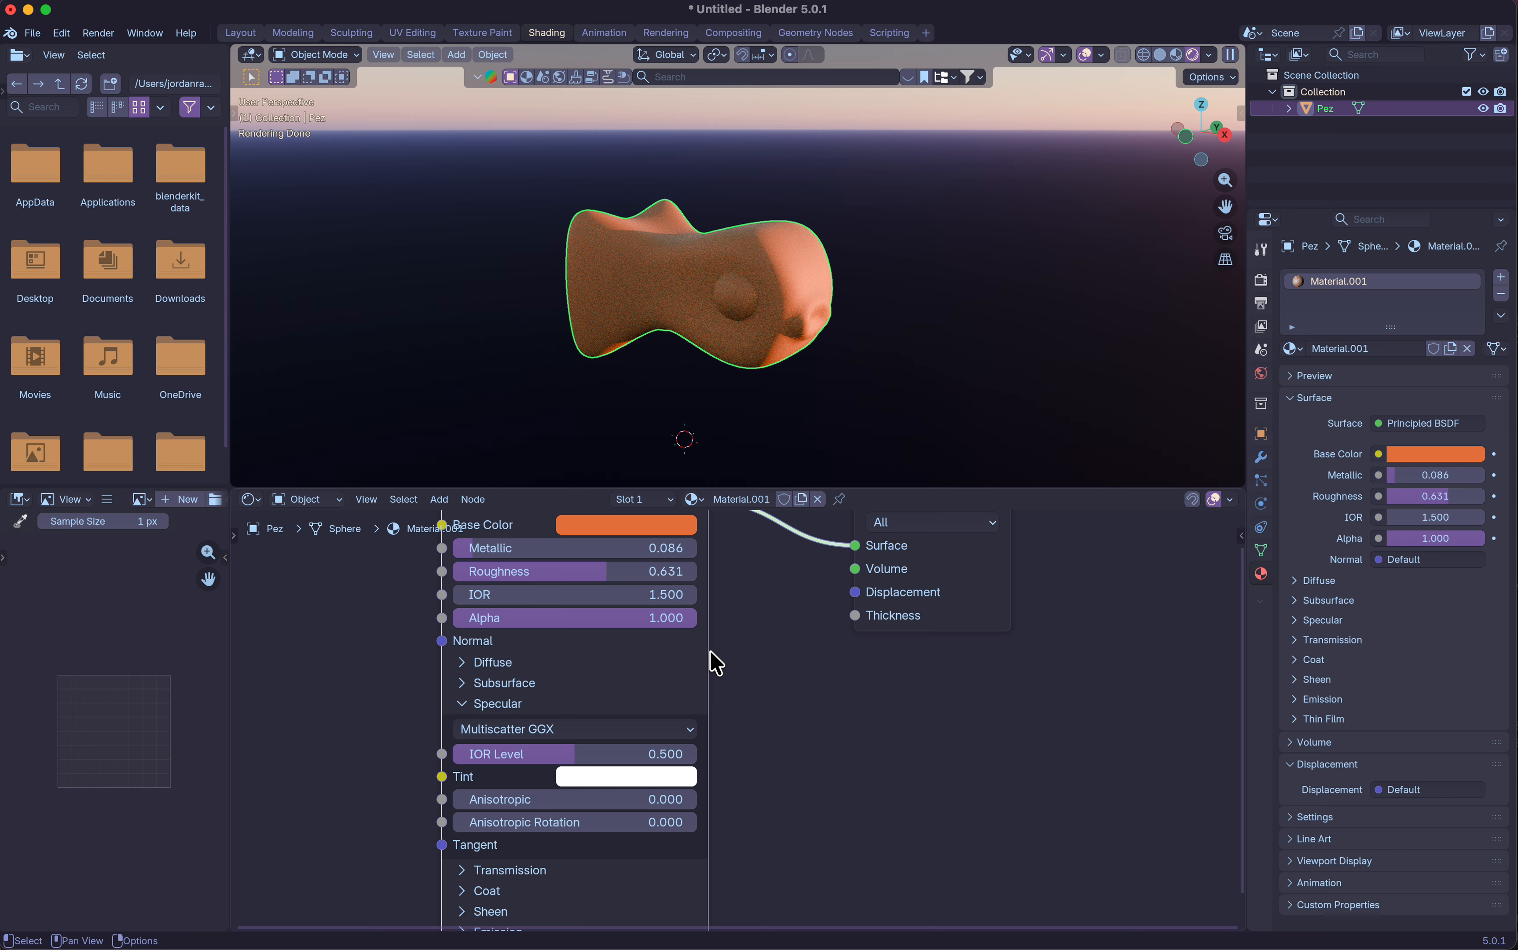
pyautogui.scroll(-6, 716, 663)
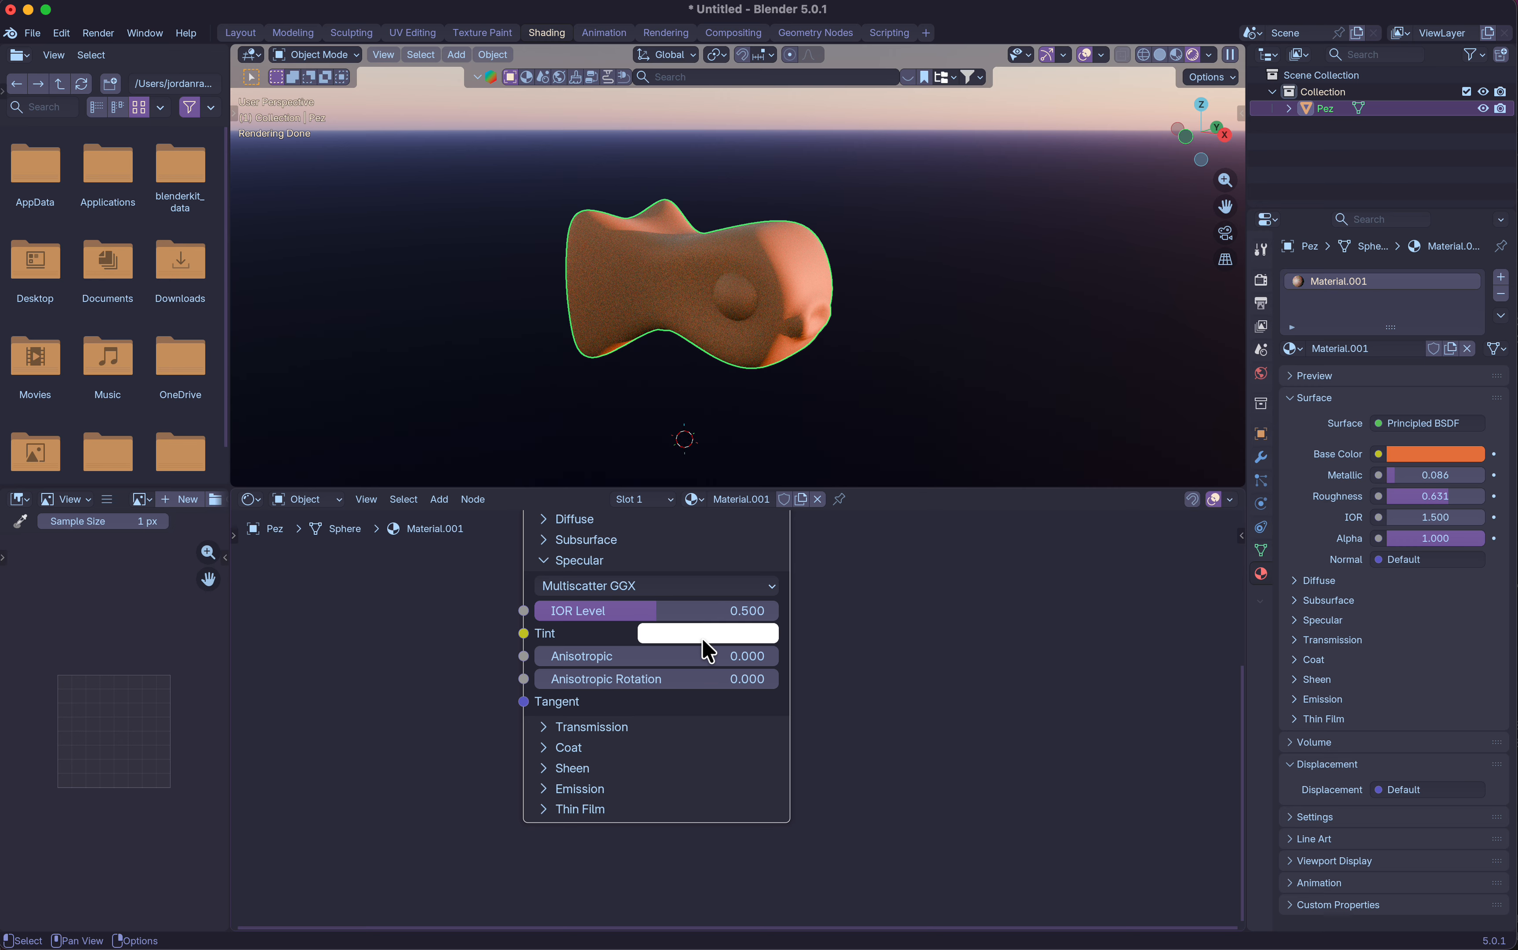
pyautogui.click(568, 561)
# Set the material's Transmission Weight to 1.000 and its Roughness to about 0.027.
pyautogui.click(578, 582)
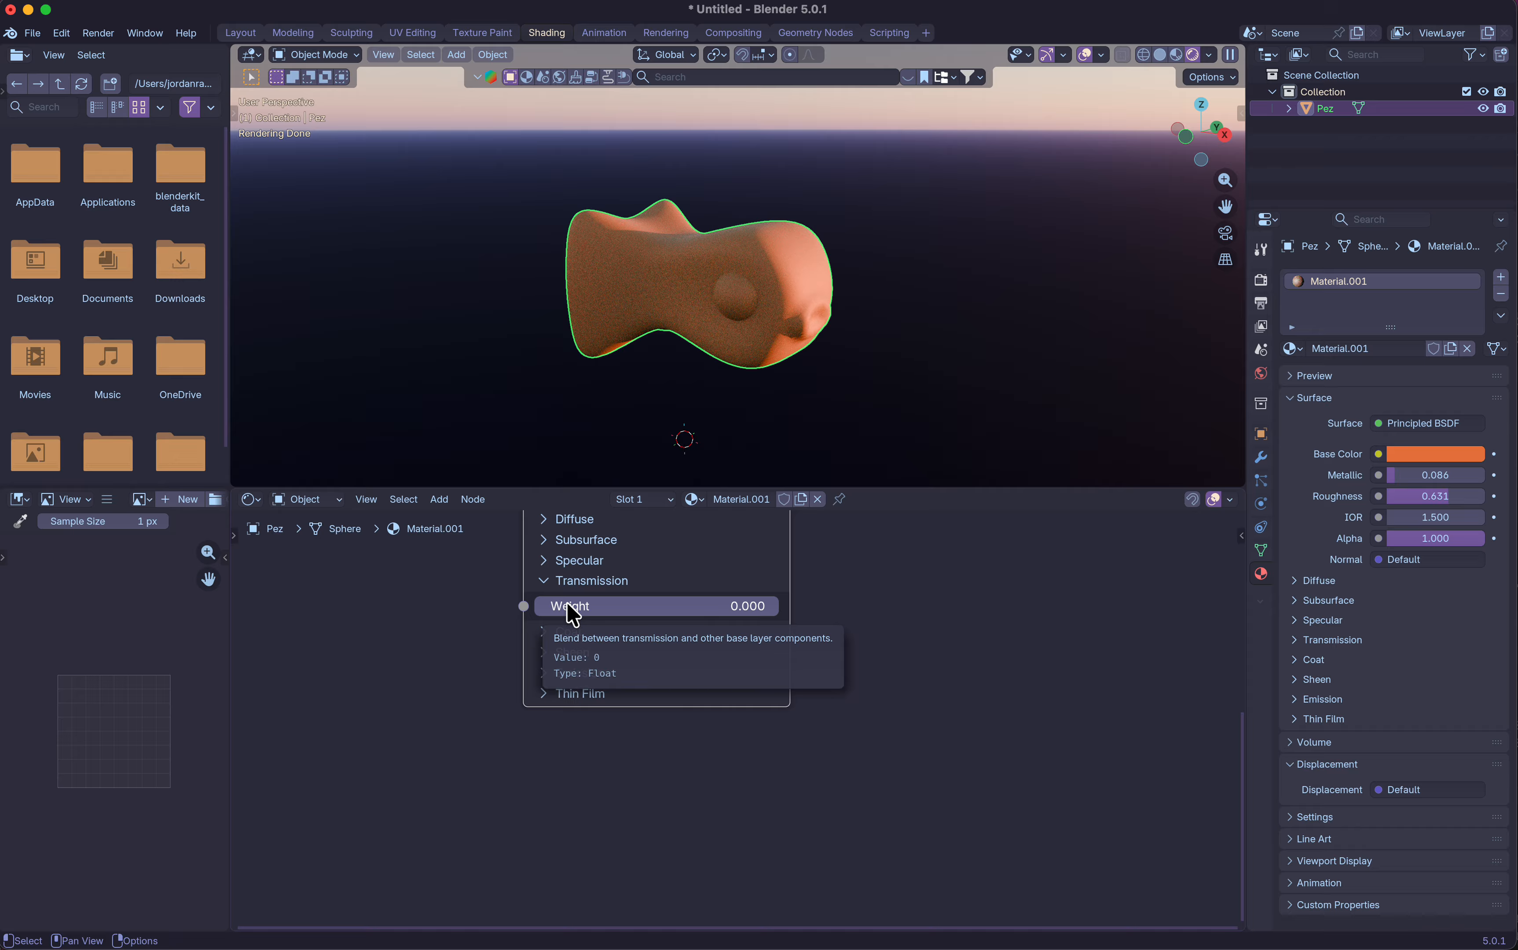
pyautogui.moveTo(573, 613); pyautogui.dragTo(785, 611)
pyautogui.press('Home')
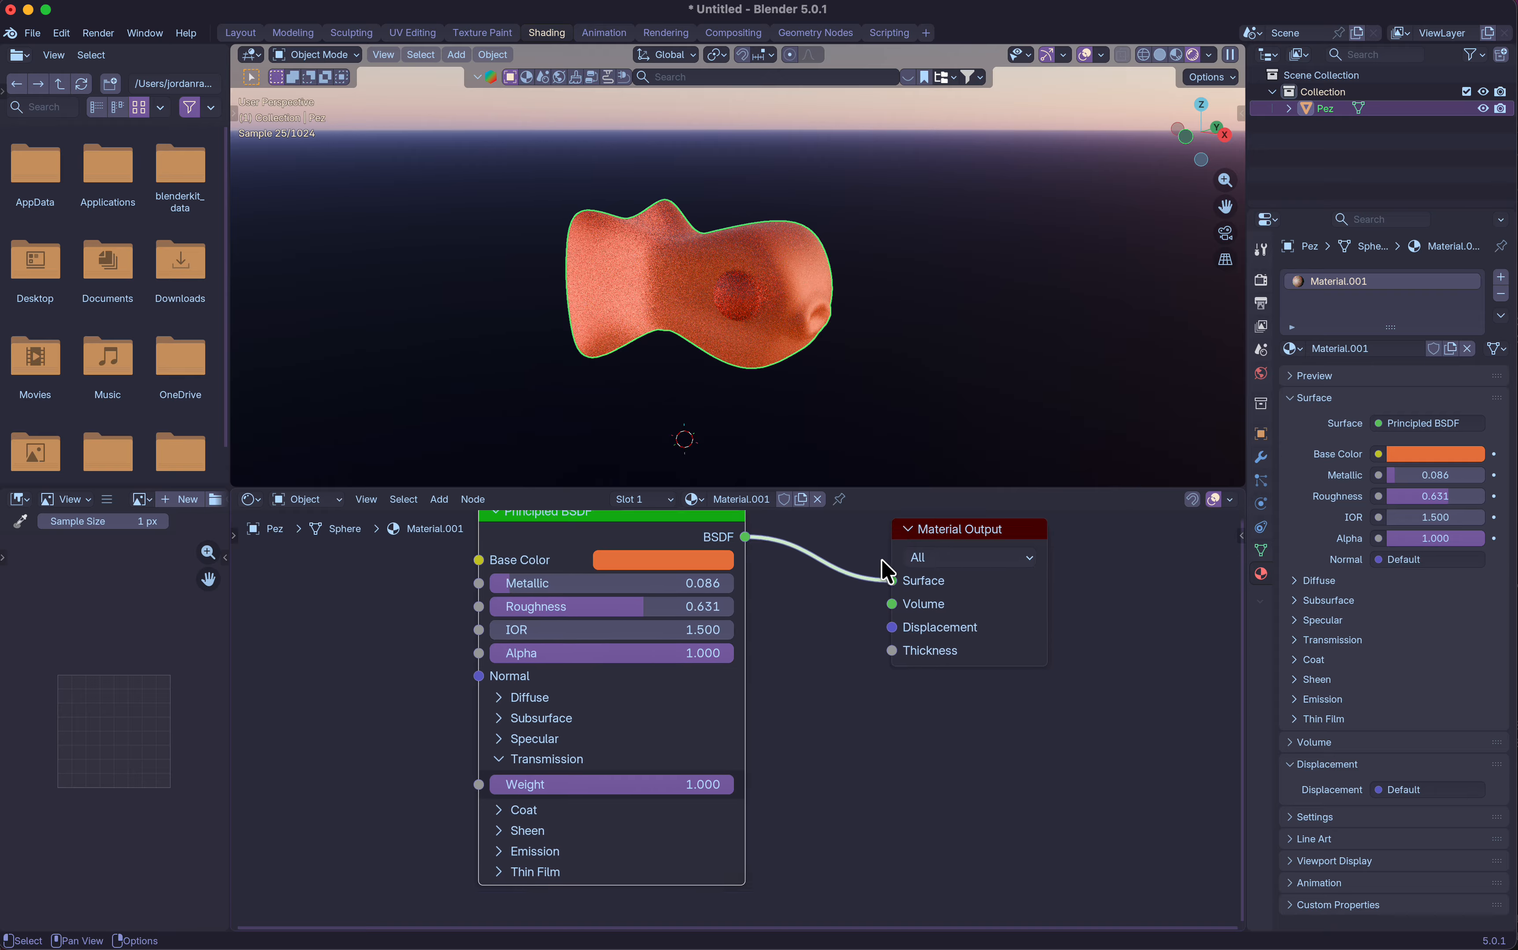
pyautogui.moveTo(676, 691); pyautogui.dragTo(512, 717)
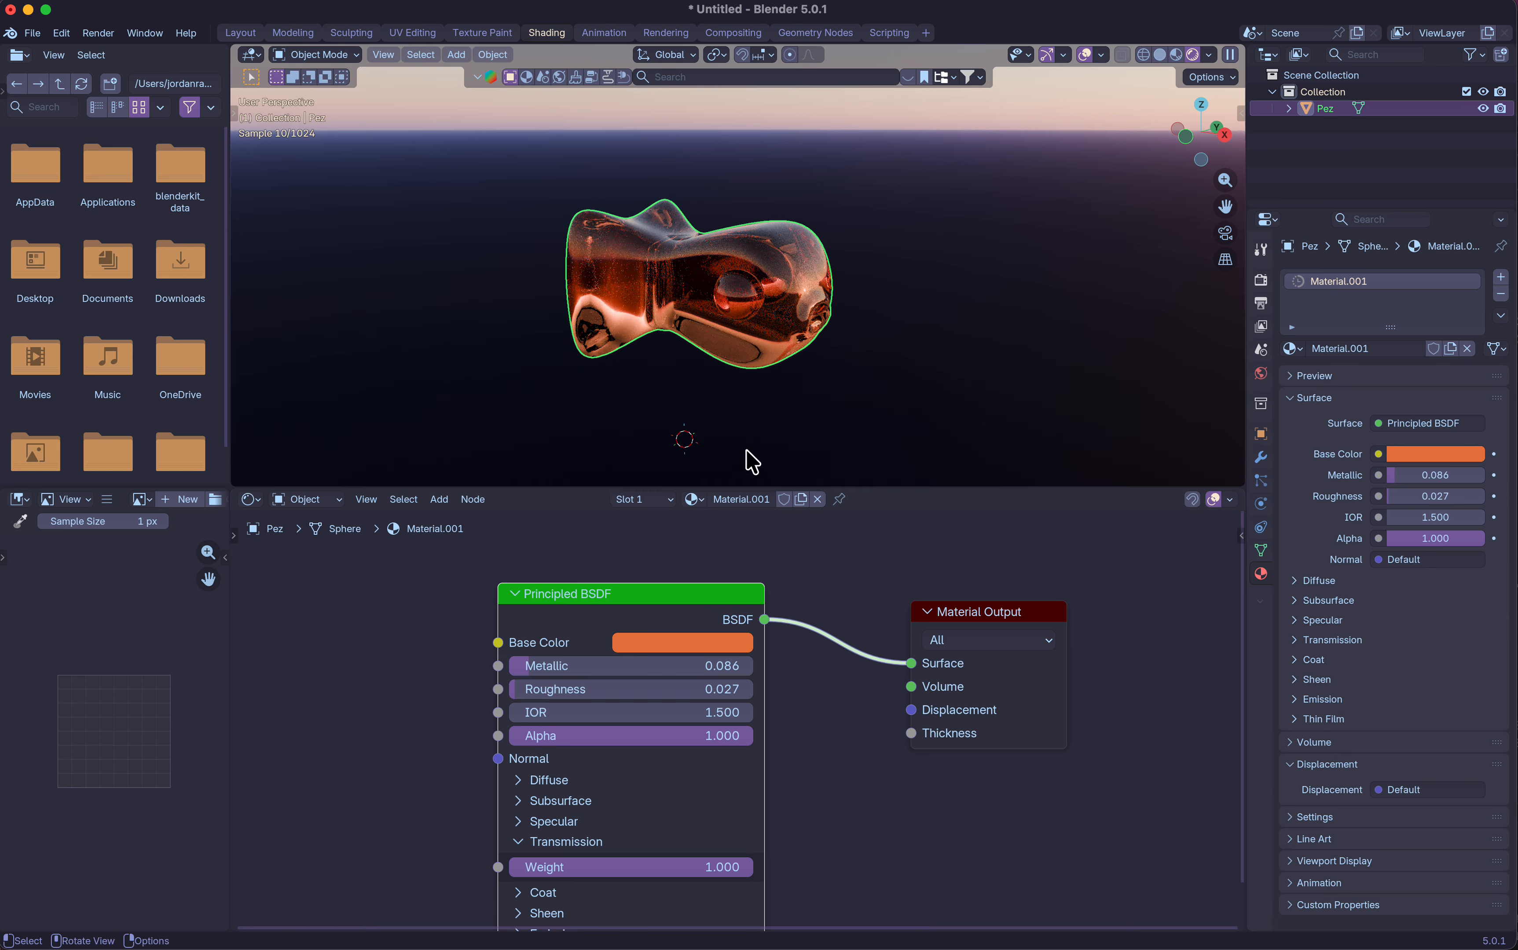
# Inspect the transmissive fish from several angles against the sky and horizon to judge its transparency and reflections.
pyautogui.hscroll(-10, 791, 419)
pyautogui.scroll(-5, 790, 419)
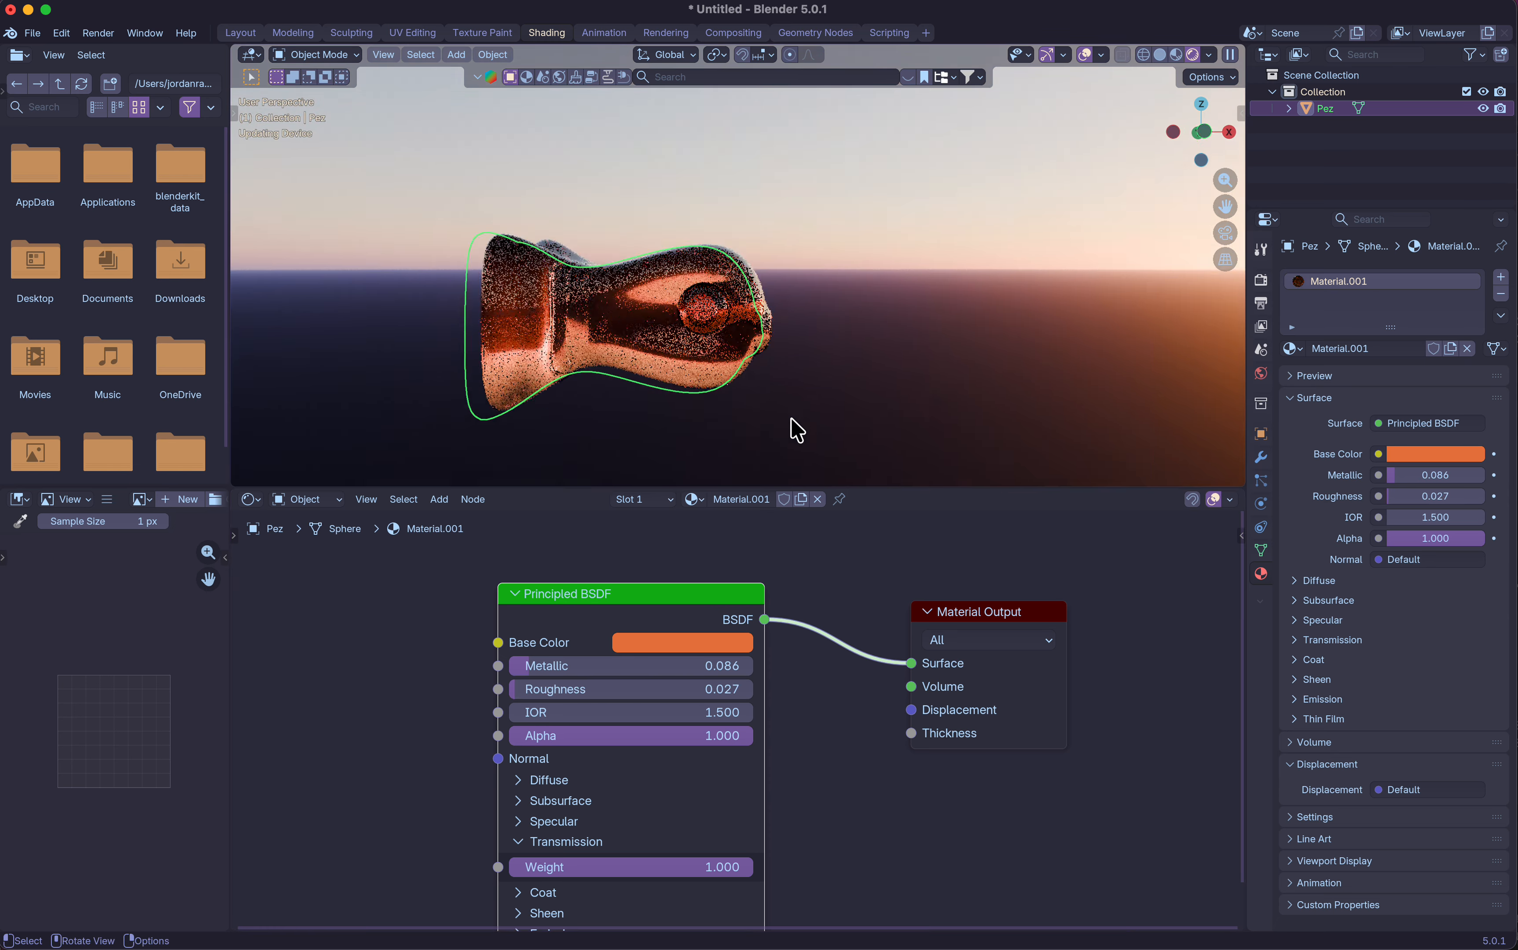
pyautogui.keyDown('shift'); pyautogui.hscroll(-8, 760, 405); pyautogui.keyUp('shift')
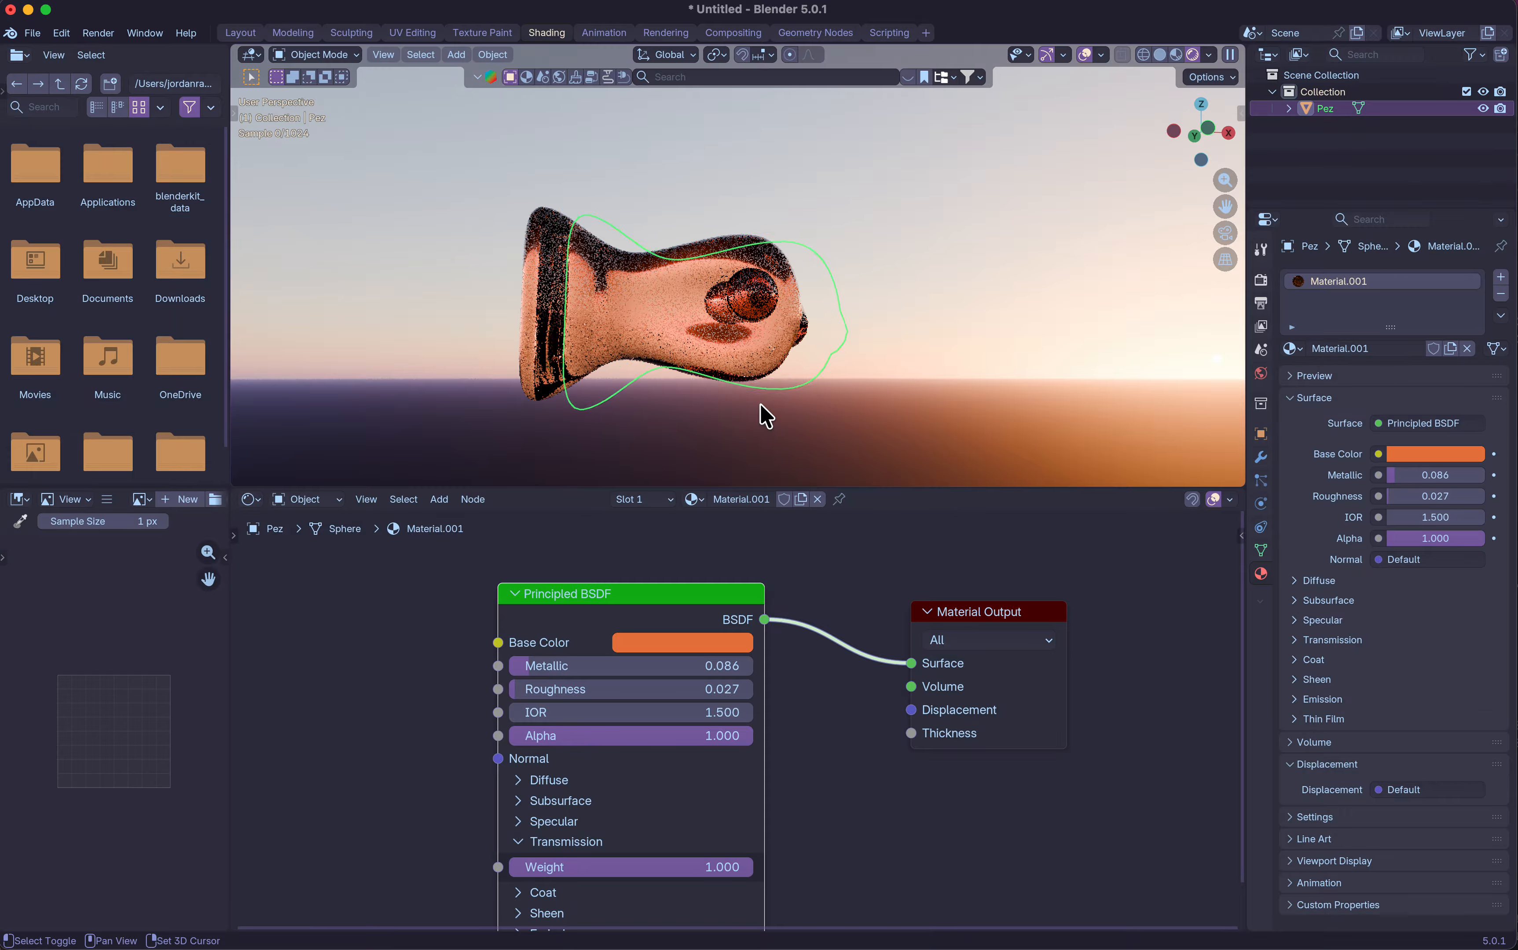
pyautogui.hscroll(-8, 766, 417)
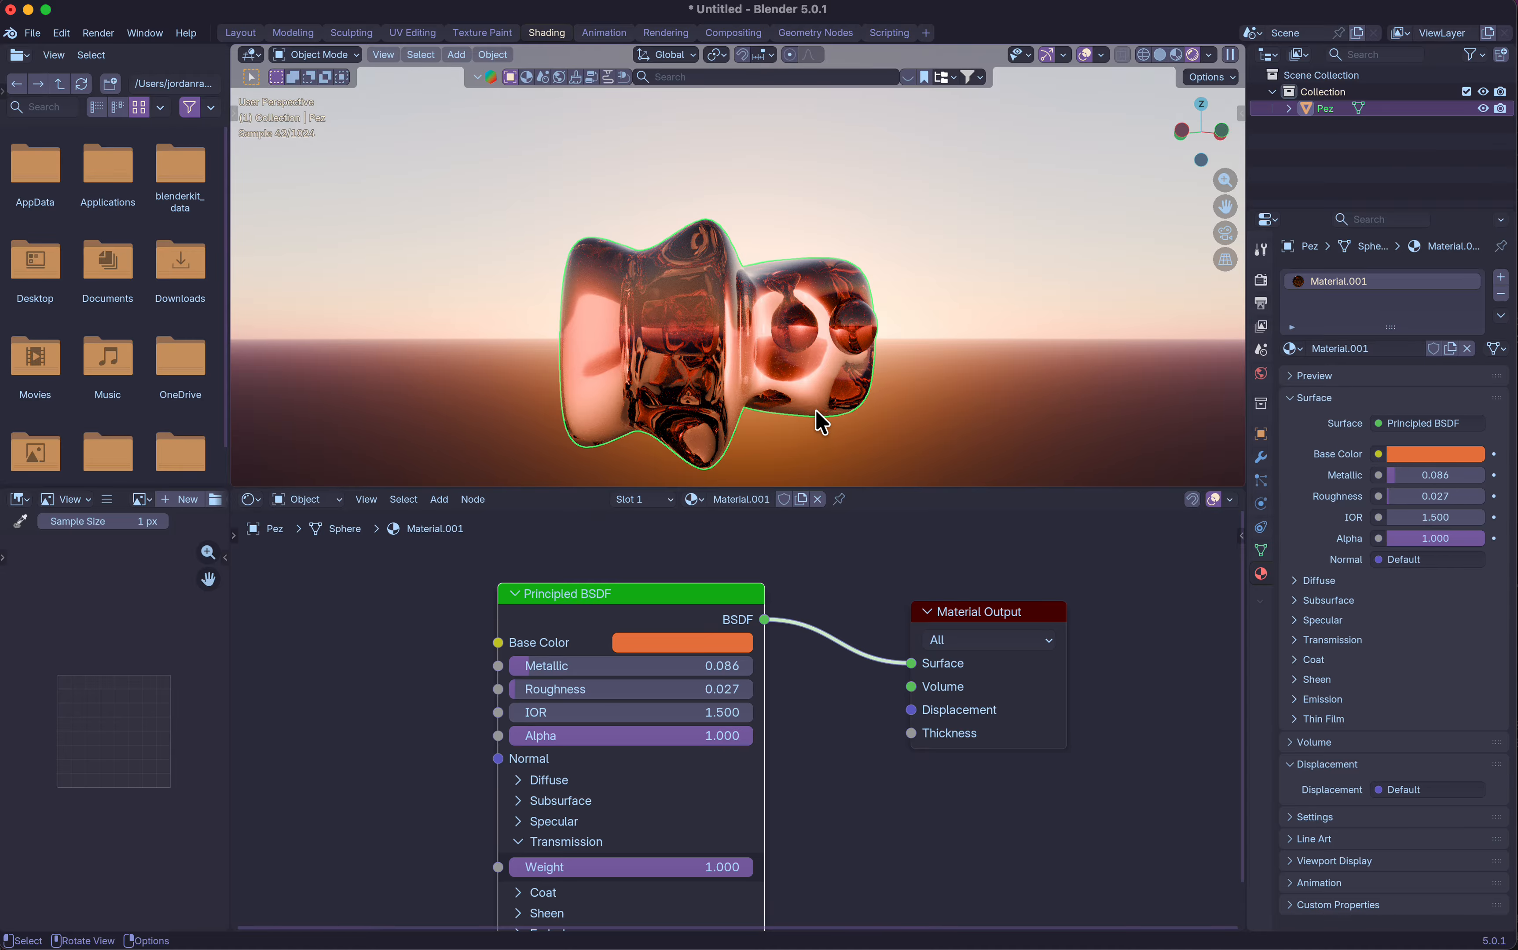
pyautogui.hscroll(-10, 823, 418)
pyautogui.scroll(5, 823, 417)
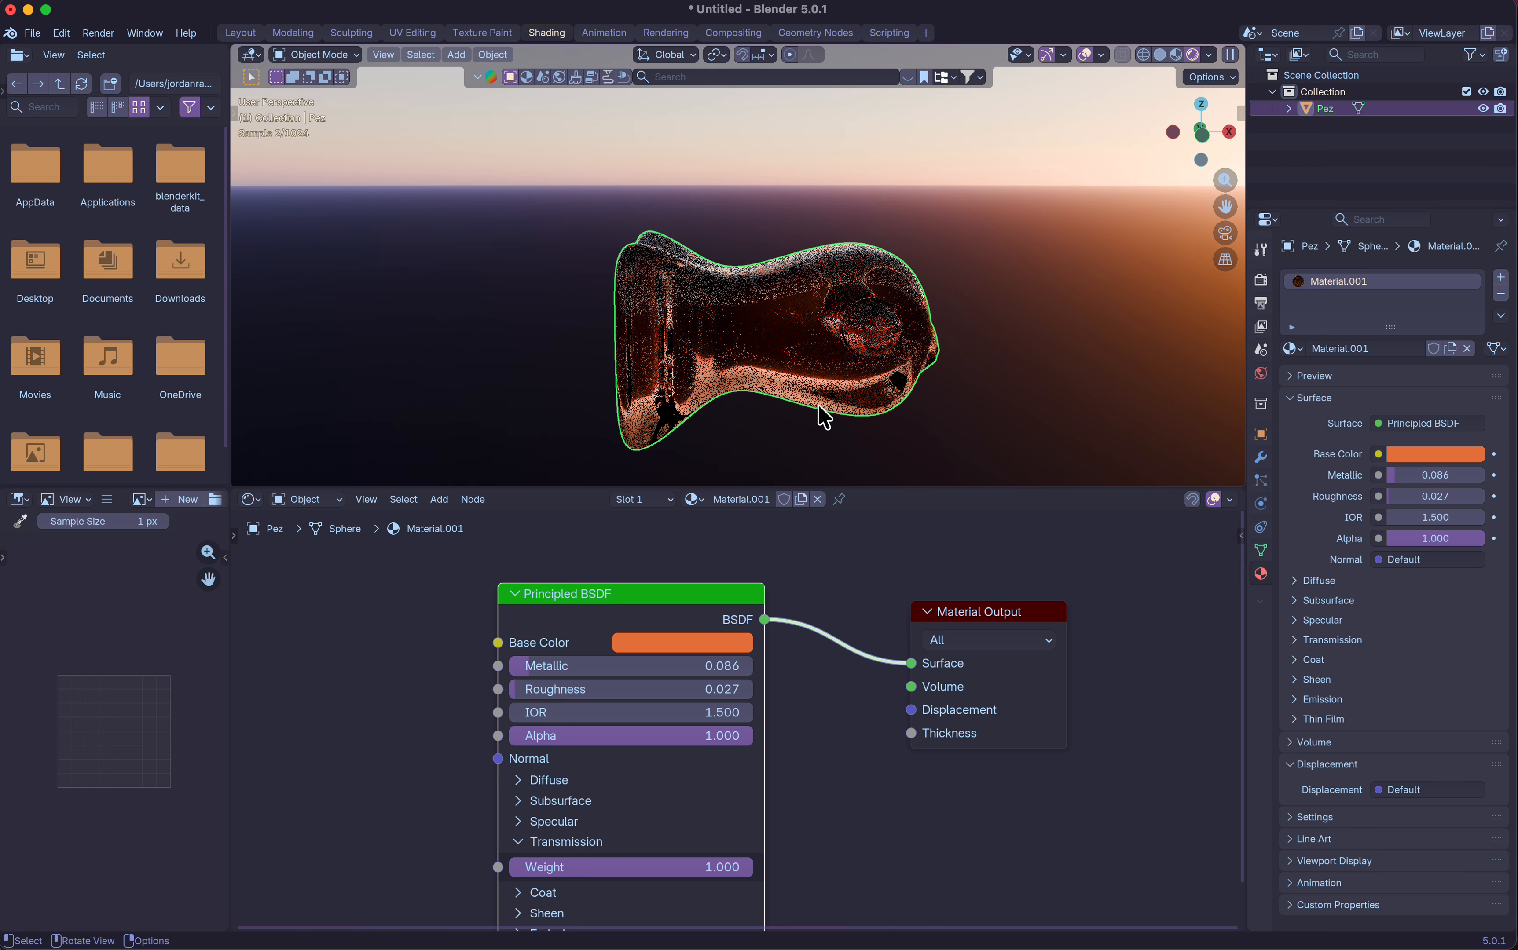
pyautogui.scroll(-5, 817, 434)
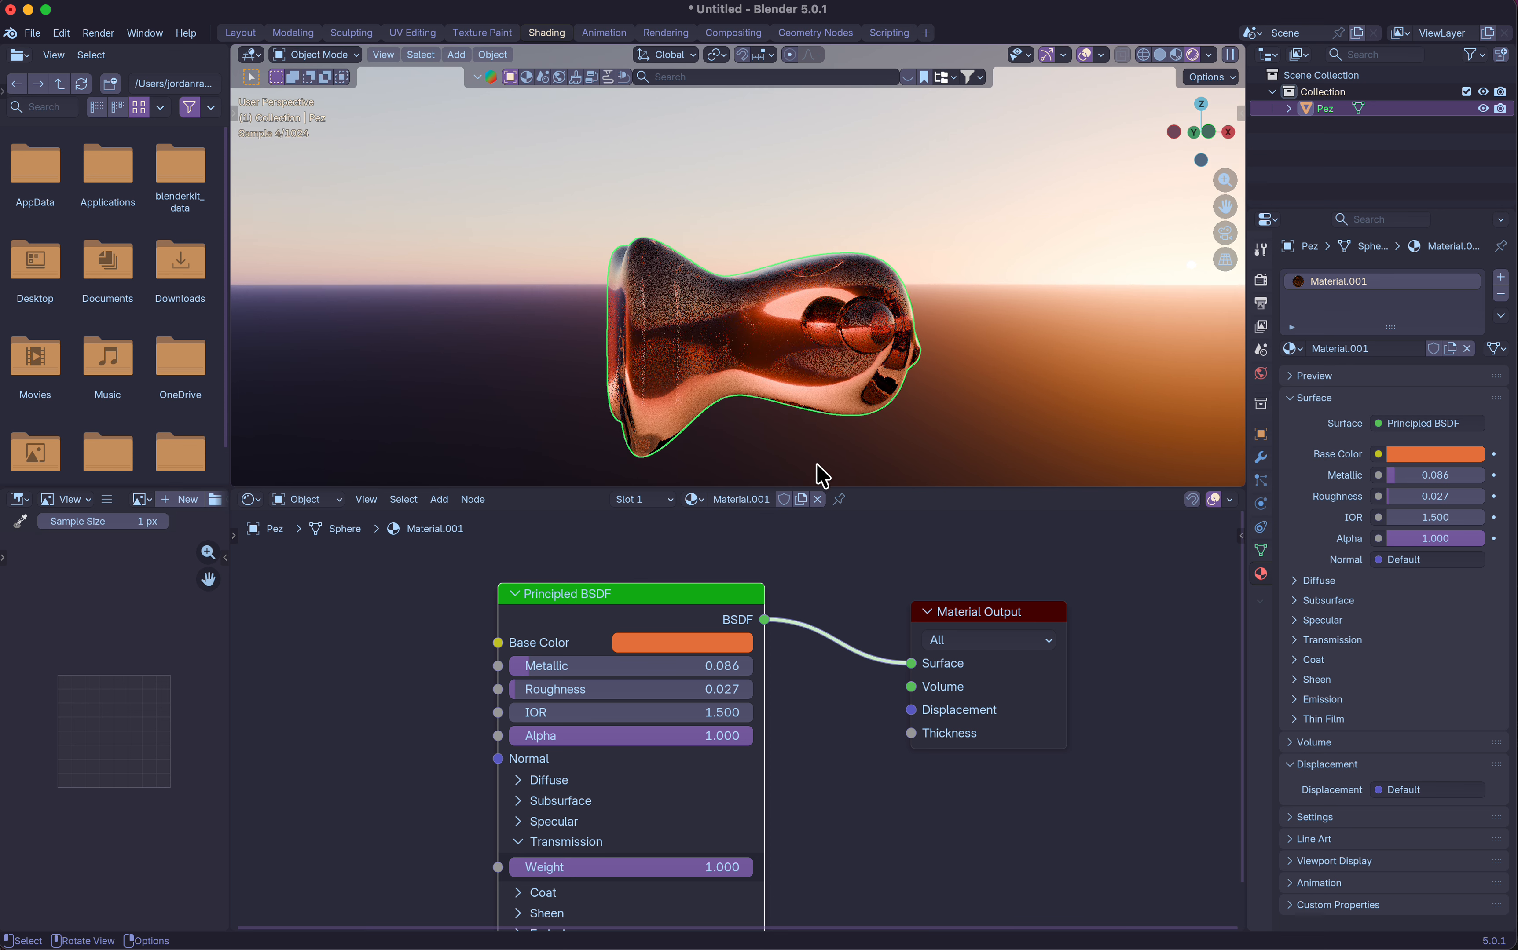
# Set the material's Metallic to about 0.412 and Roughness to about 0.111.
pyautogui.scroll(-5, 813, 705)
pyautogui.hscroll(-2, 813, 704)
pyautogui.moveTo(666, 585)
pyautogui.mouseDown()
pyautogui.moveTo(590, 575)
pyautogui.moveTo(529, 609)
pyautogui.moveTo(666, 608)
pyautogui.moveTo(572, 611)
pyautogui.moveTo(593, 585)
pyautogui.moveTo(686, 584)
pyautogui.mouseUp()
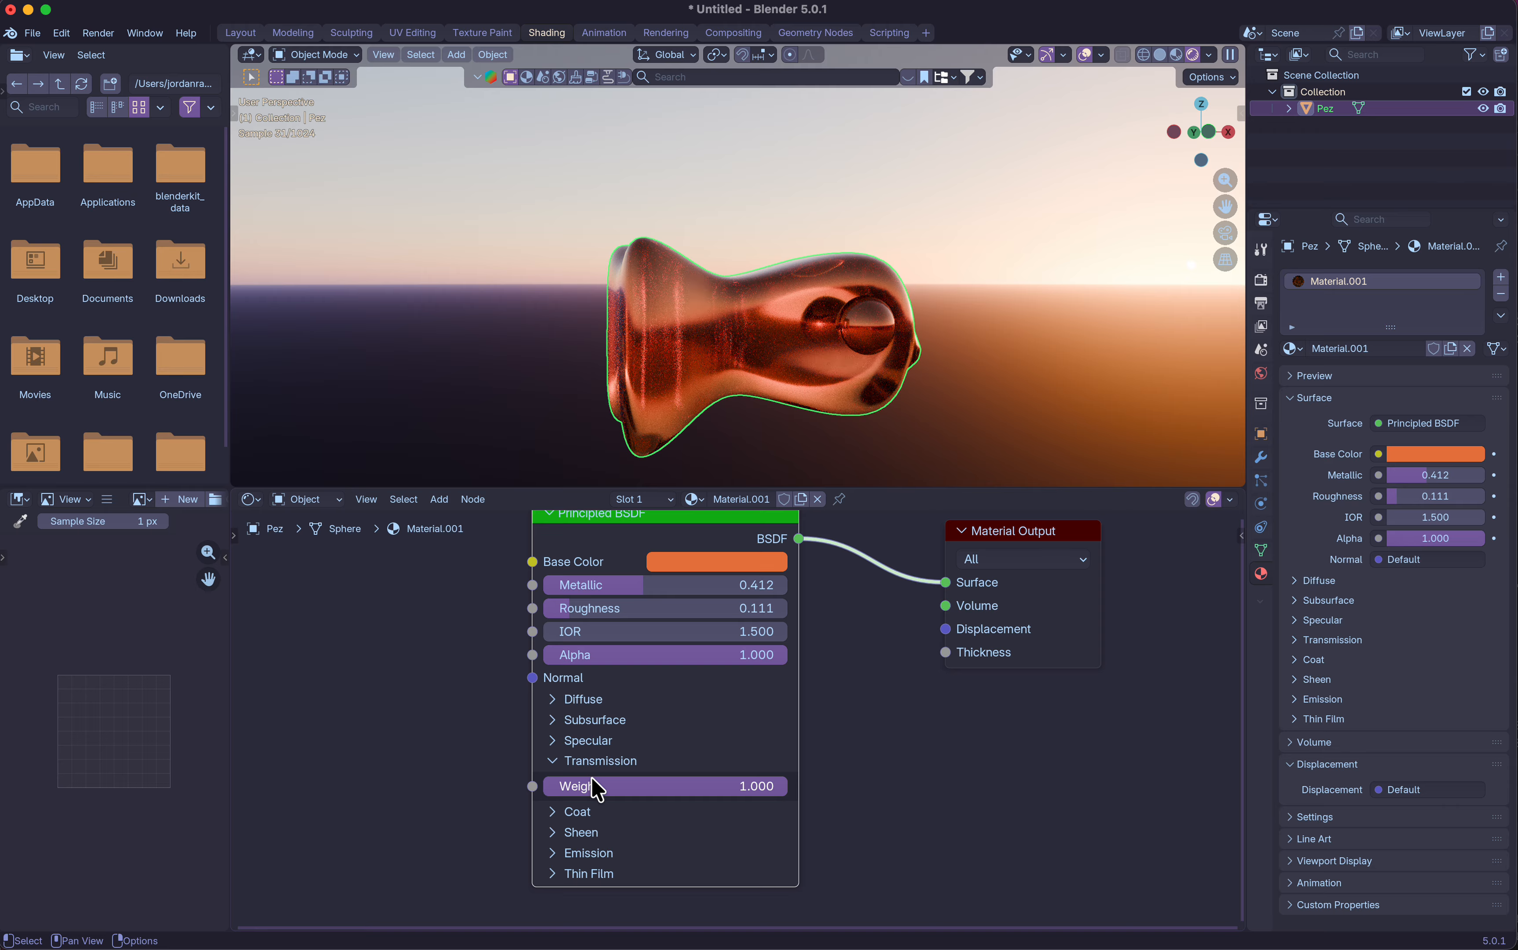
# Set the Transmission Weight to about 0.864 and collapse the Transmission settings.
pyautogui.moveTo(772, 786); pyautogui.dragTo(772, 790)
pyautogui.moveTo(557, 793); pyautogui.dragTo(759, 797)
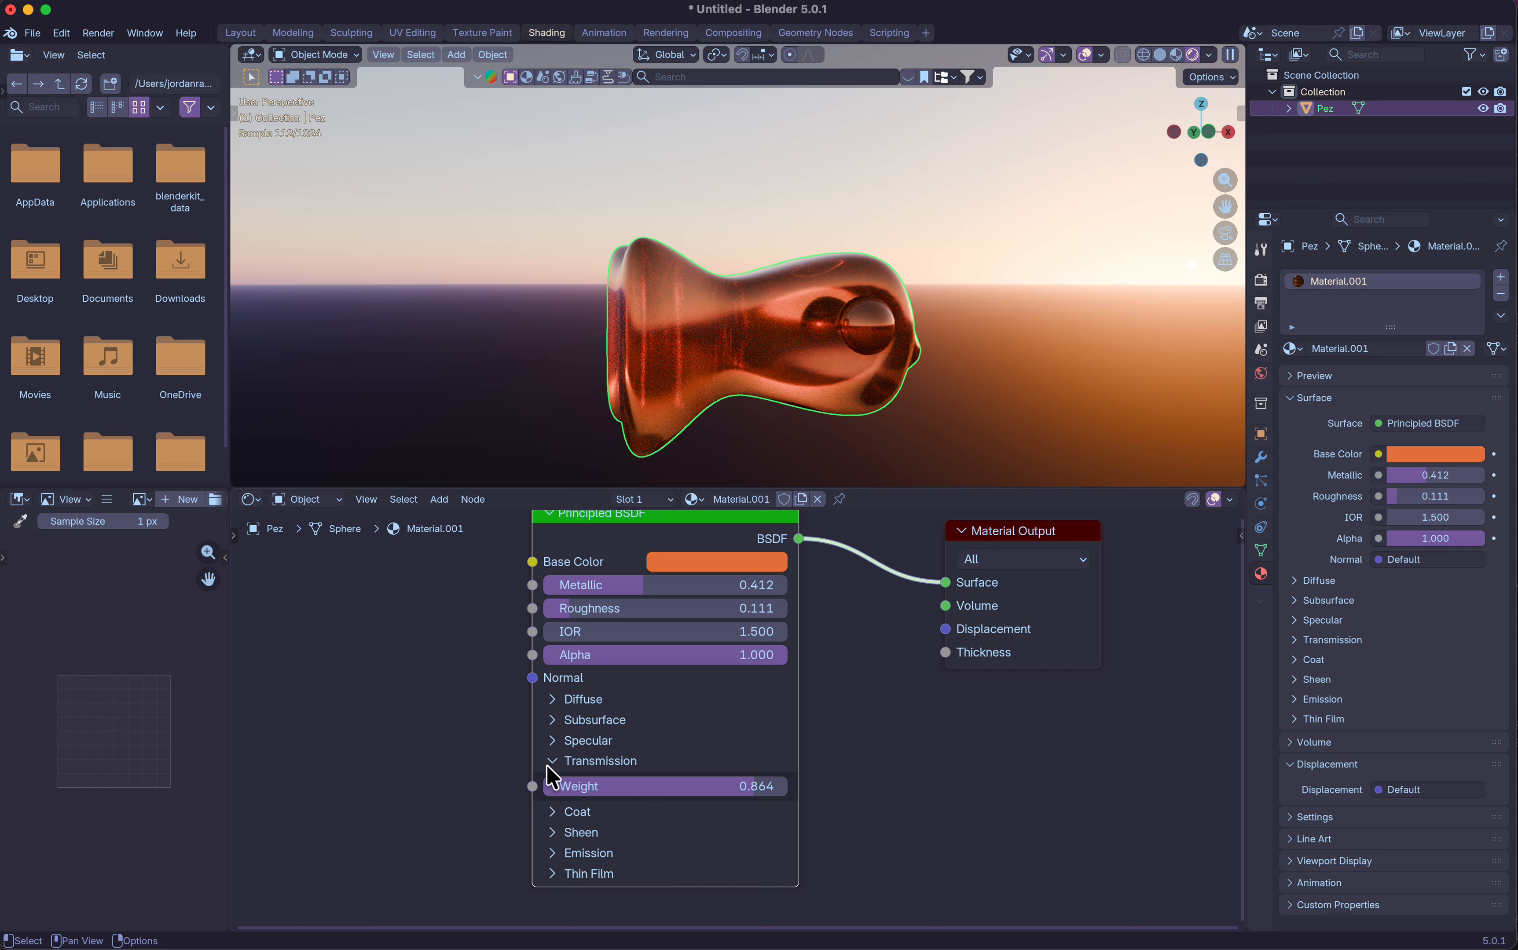
pyautogui.click(560, 758)
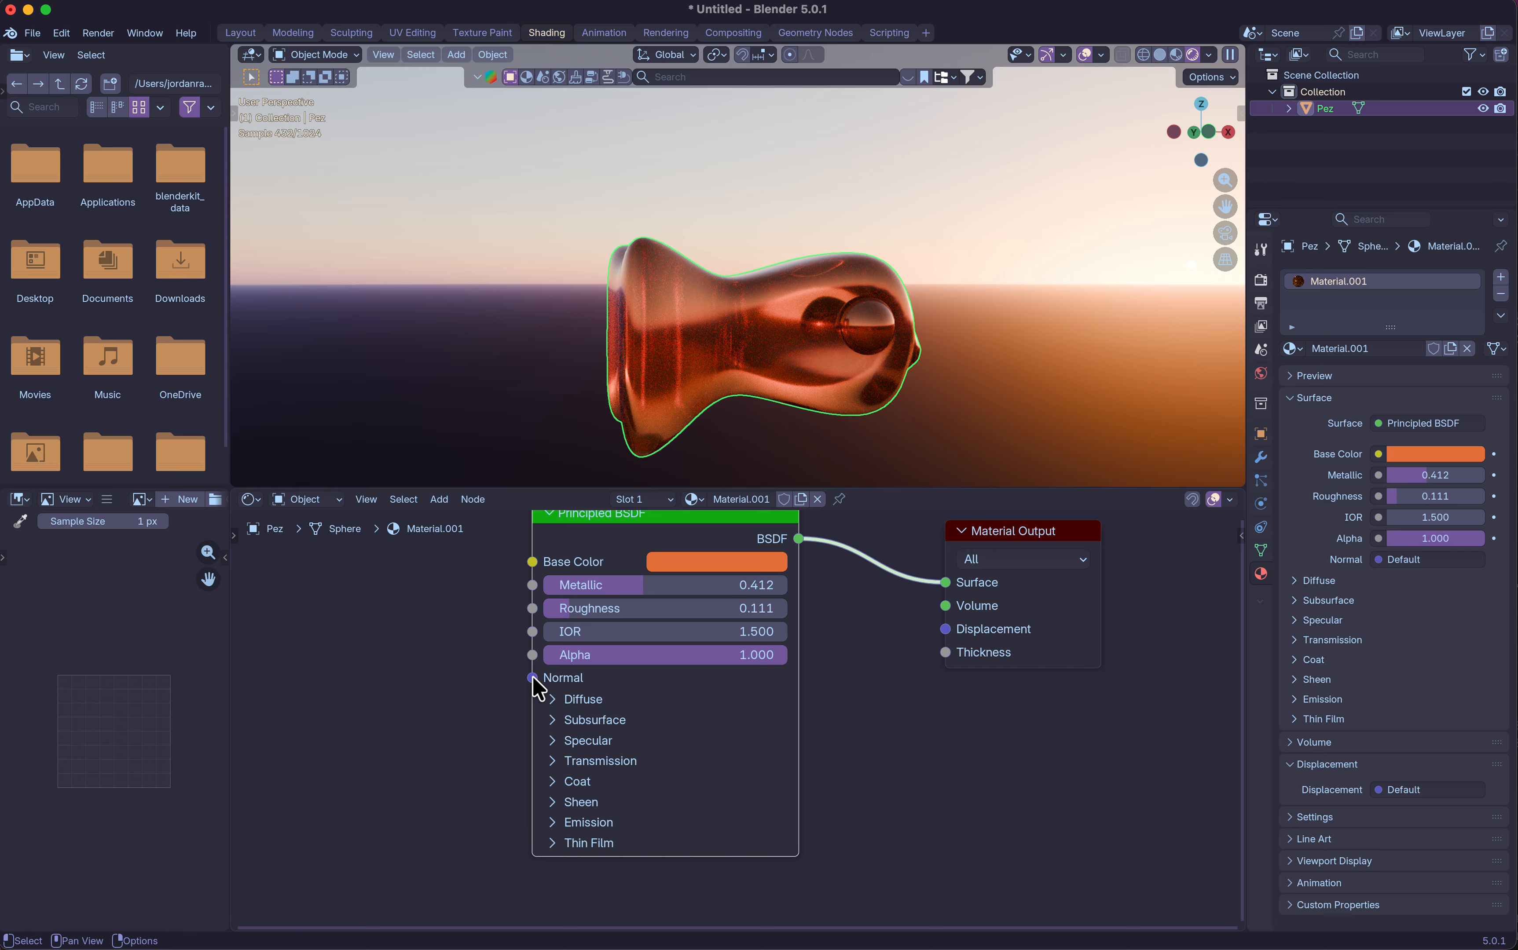
# Examine the fish's mesh up close in wireframe shading and return the viewport to rendered shading.
pyautogui.moveTo(533, 681)
pyautogui.moveTo(963, 631)
pyautogui.scroll(3, 844, 333)
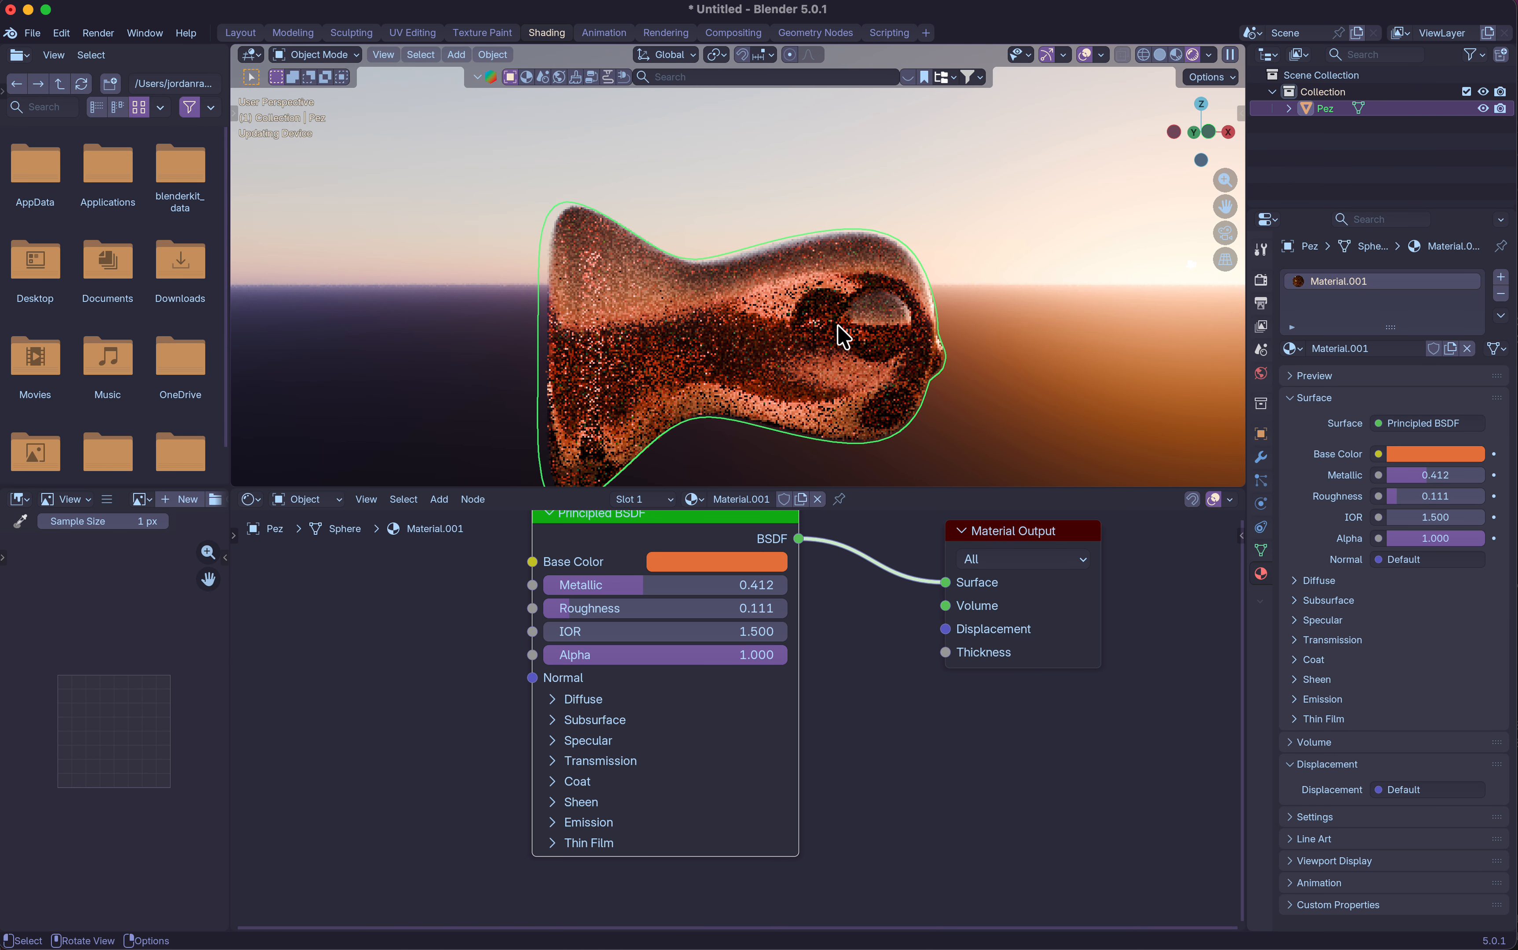
pyautogui.click(1144, 54)
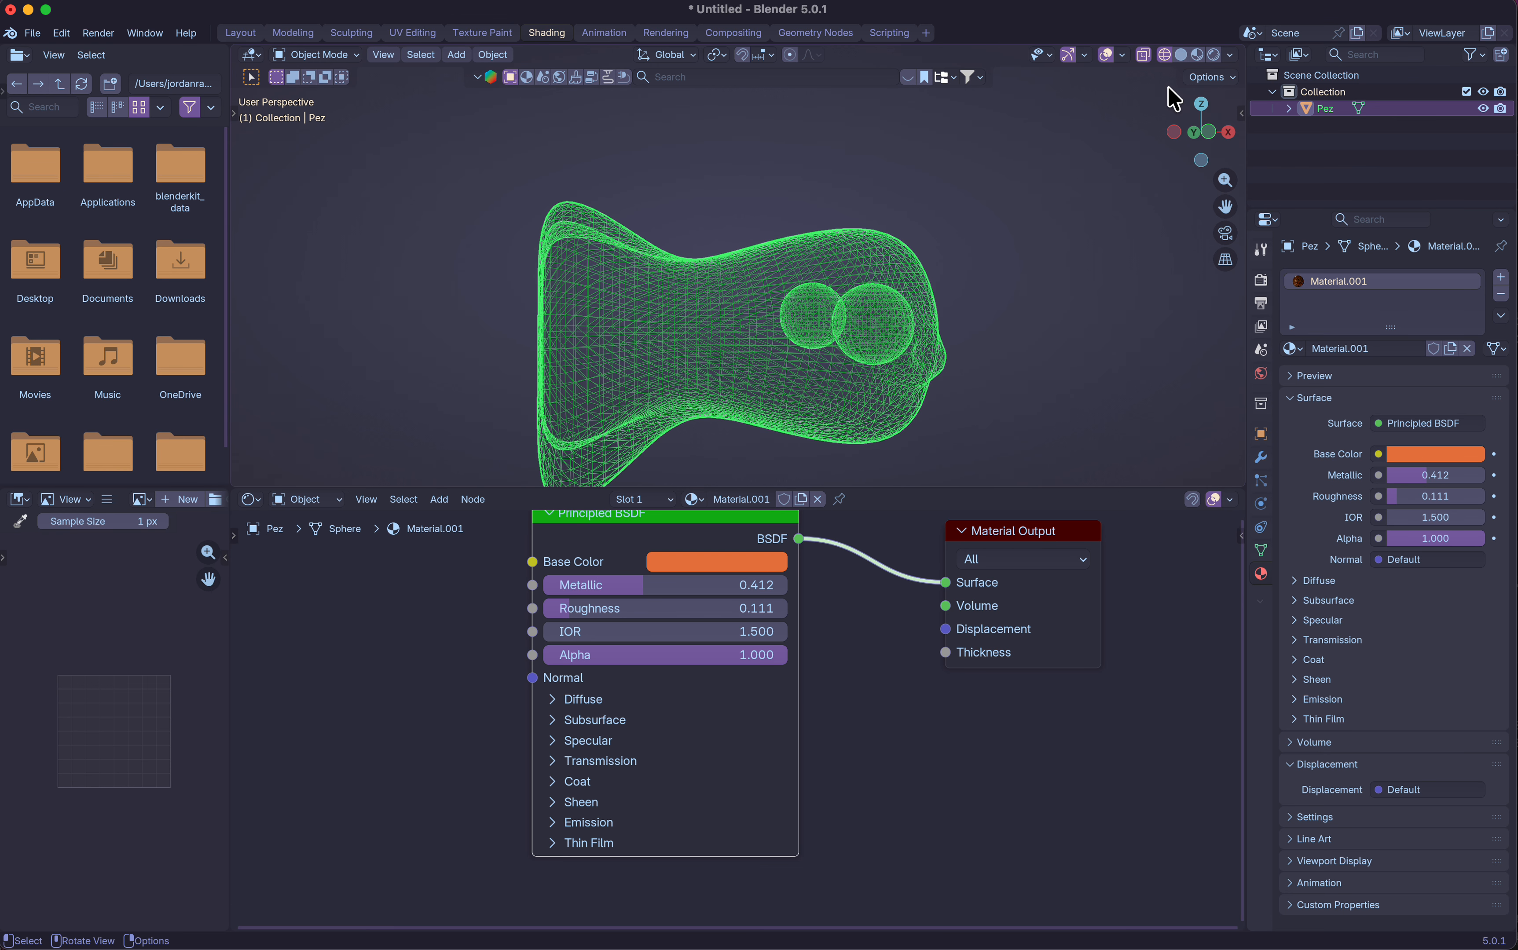
pyautogui.click(1214, 54)
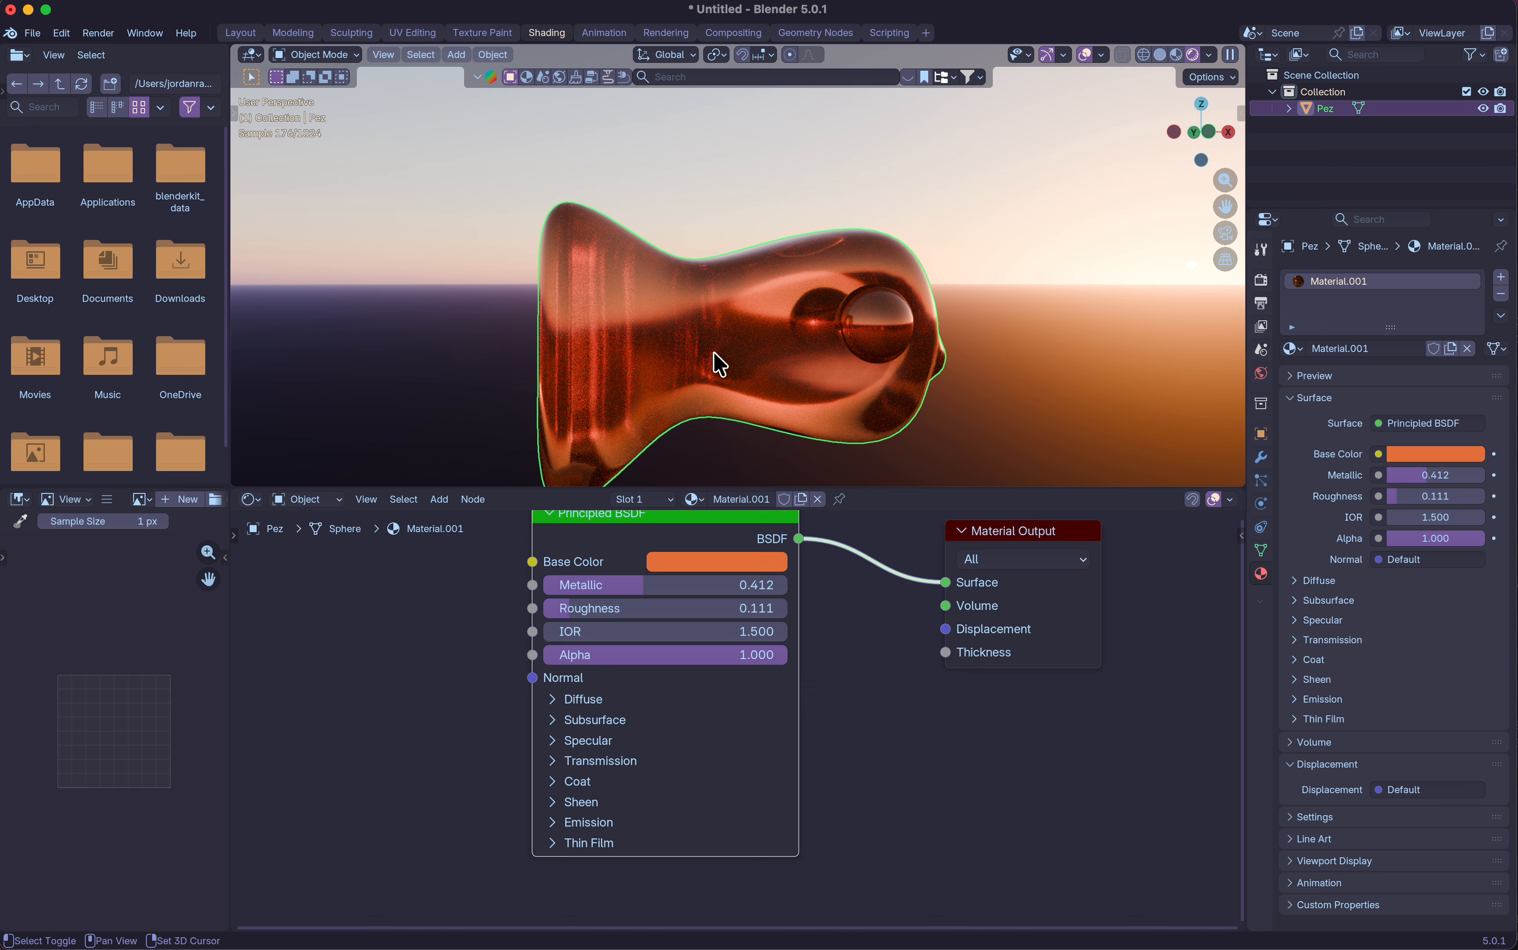
pyautogui.keyDown('shift'); pyautogui.hscroll(-3, 714, 353); pyautogui.keyUp('shift')
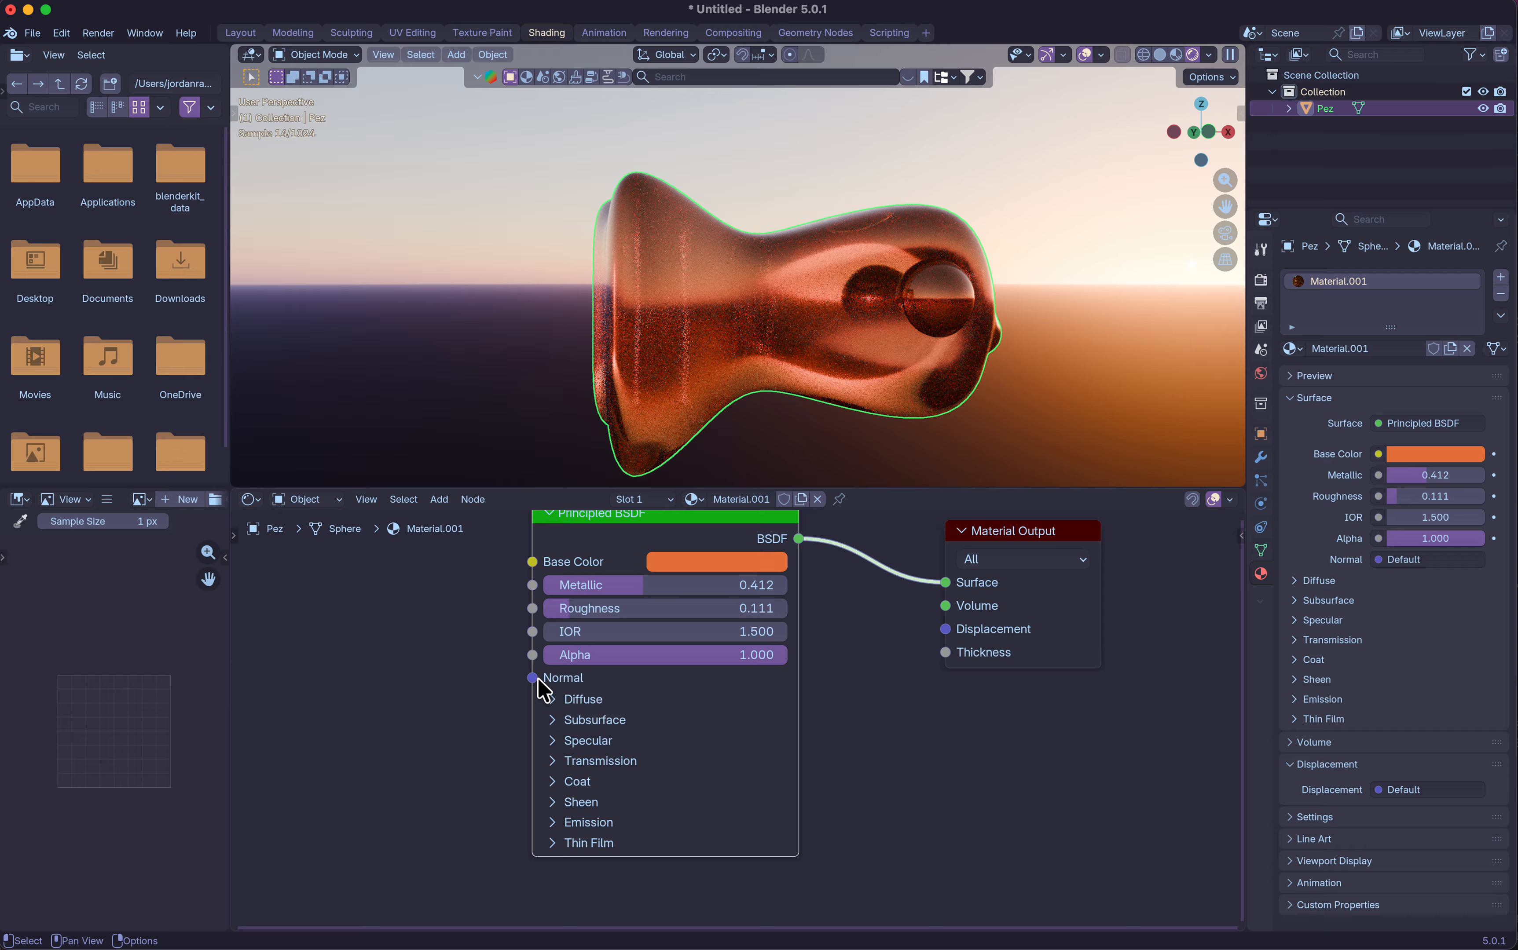
# Add a Bump node feeding its Normal output into the Normal input of the Principled BSDF.
pyautogui.moveTo(531, 678); pyautogui.dragTo(414, 678)
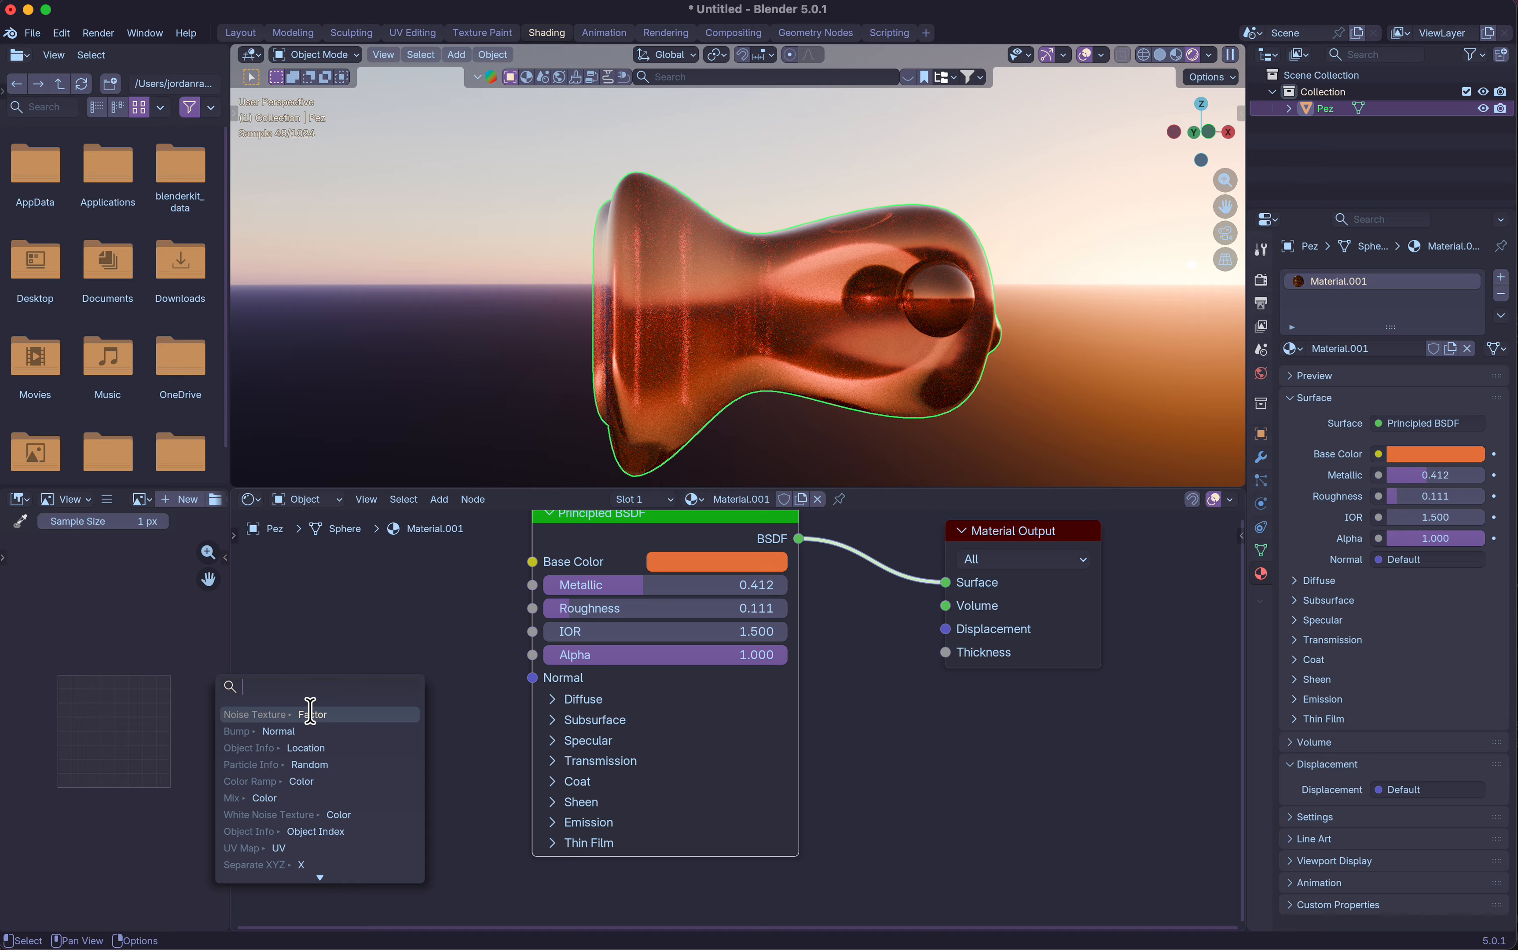
pyautogui.click(274, 731)
pyautogui.click(318, 689)
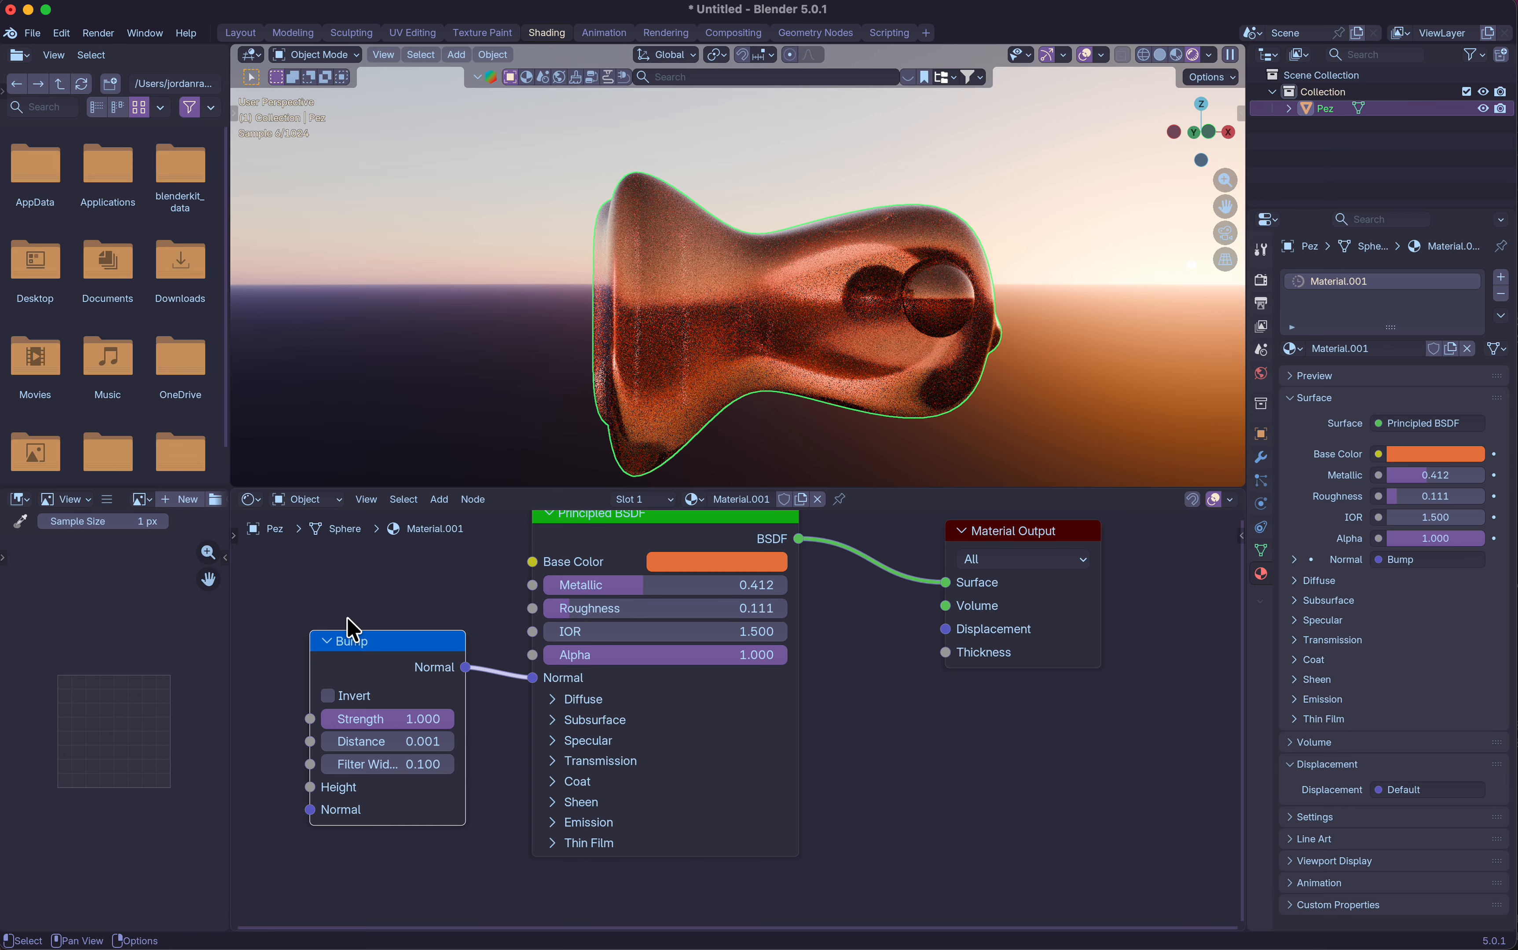
# Add a Noise Texture node with its Factor output linked to the Bump node's Height input.
pyautogui.hscroll(-6, 350, 629)
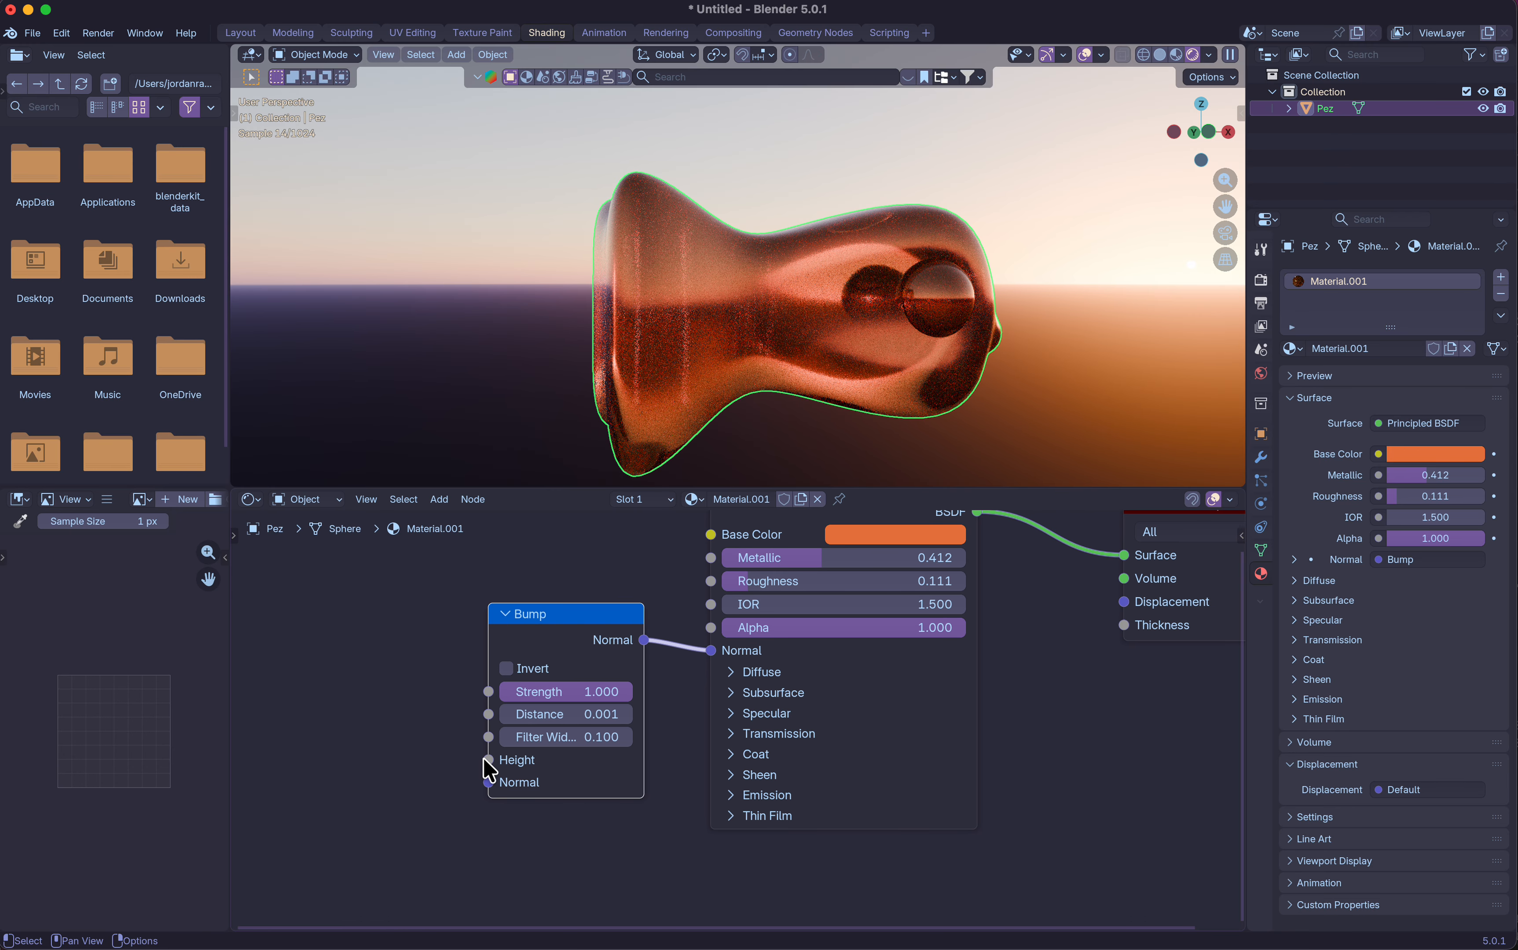
pyautogui.moveTo(488, 760); pyautogui.dragTo(424, 736)
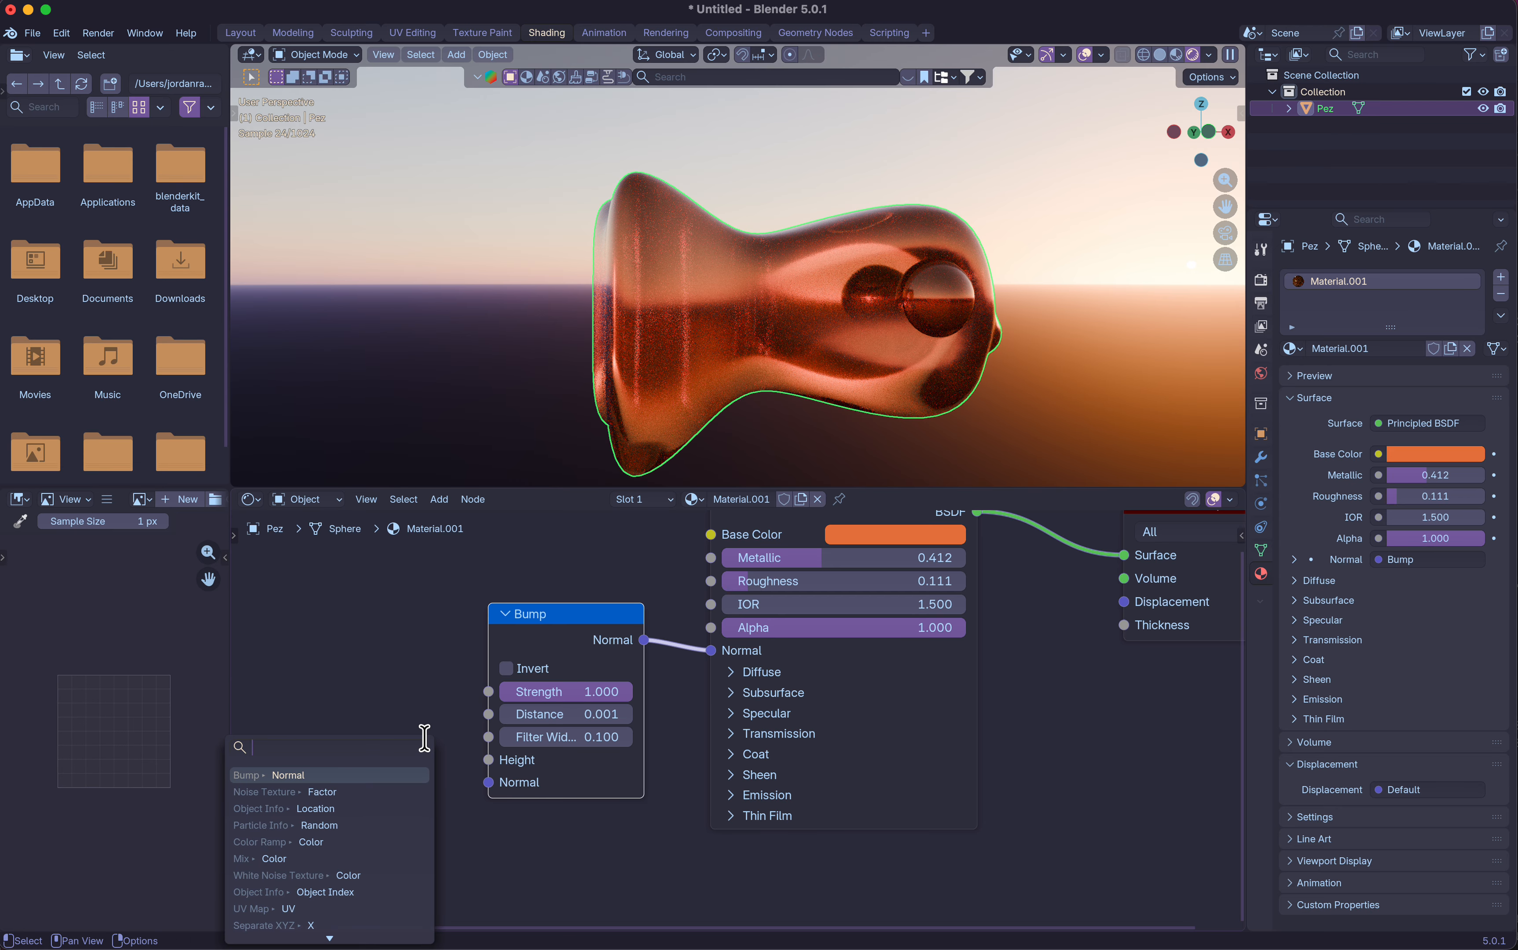
pyautogui.write('noi')
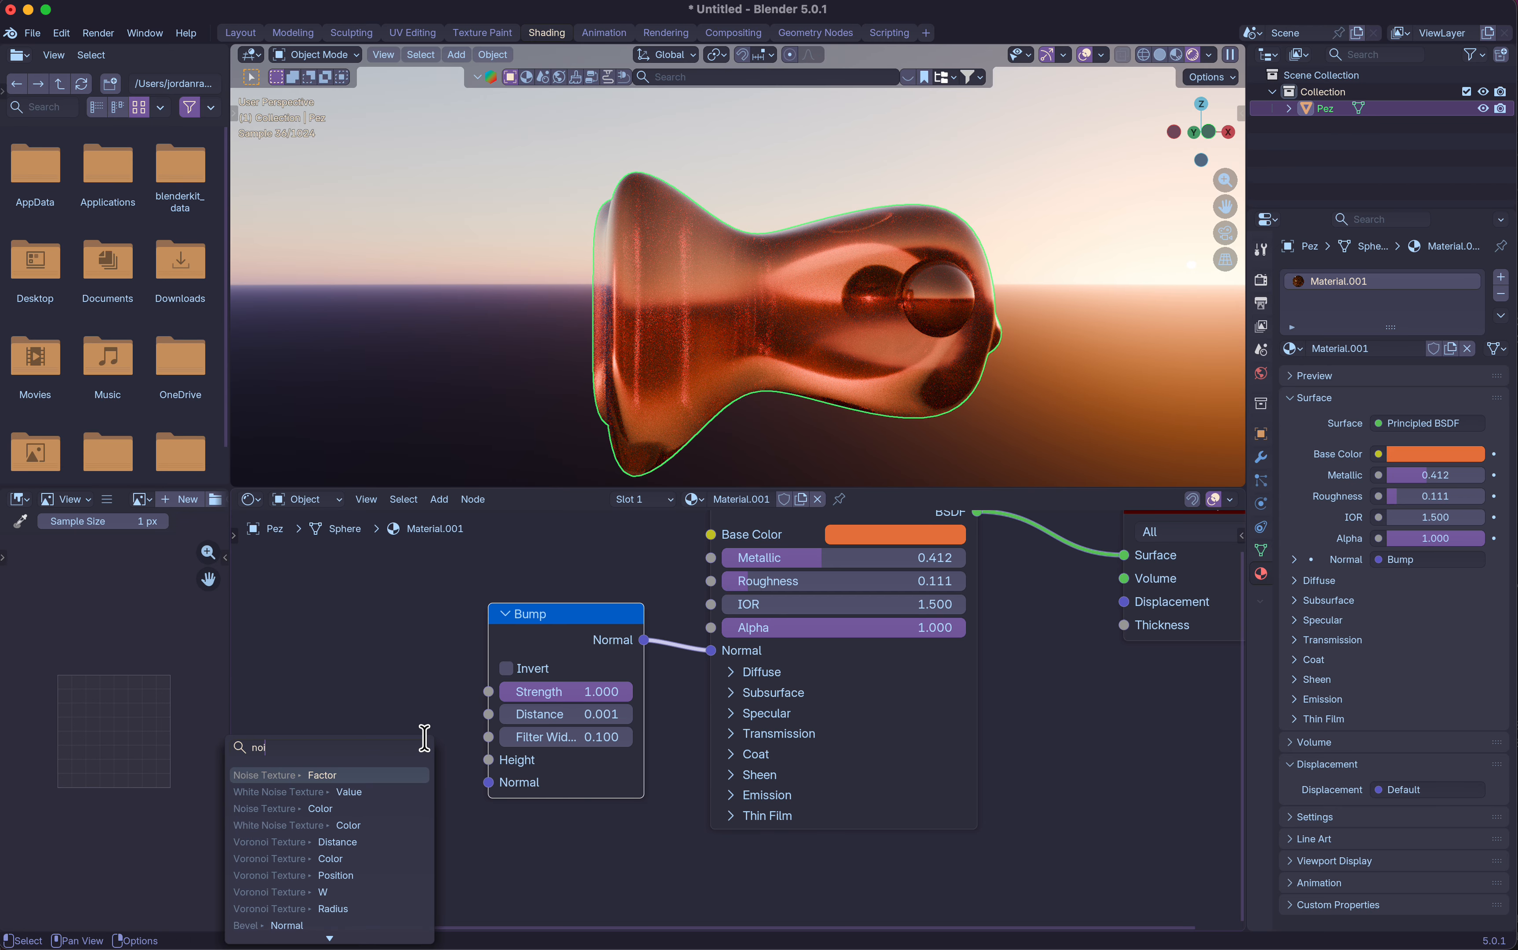
pyautogui.click(345, 774)
pyautogui.click(345, 695)
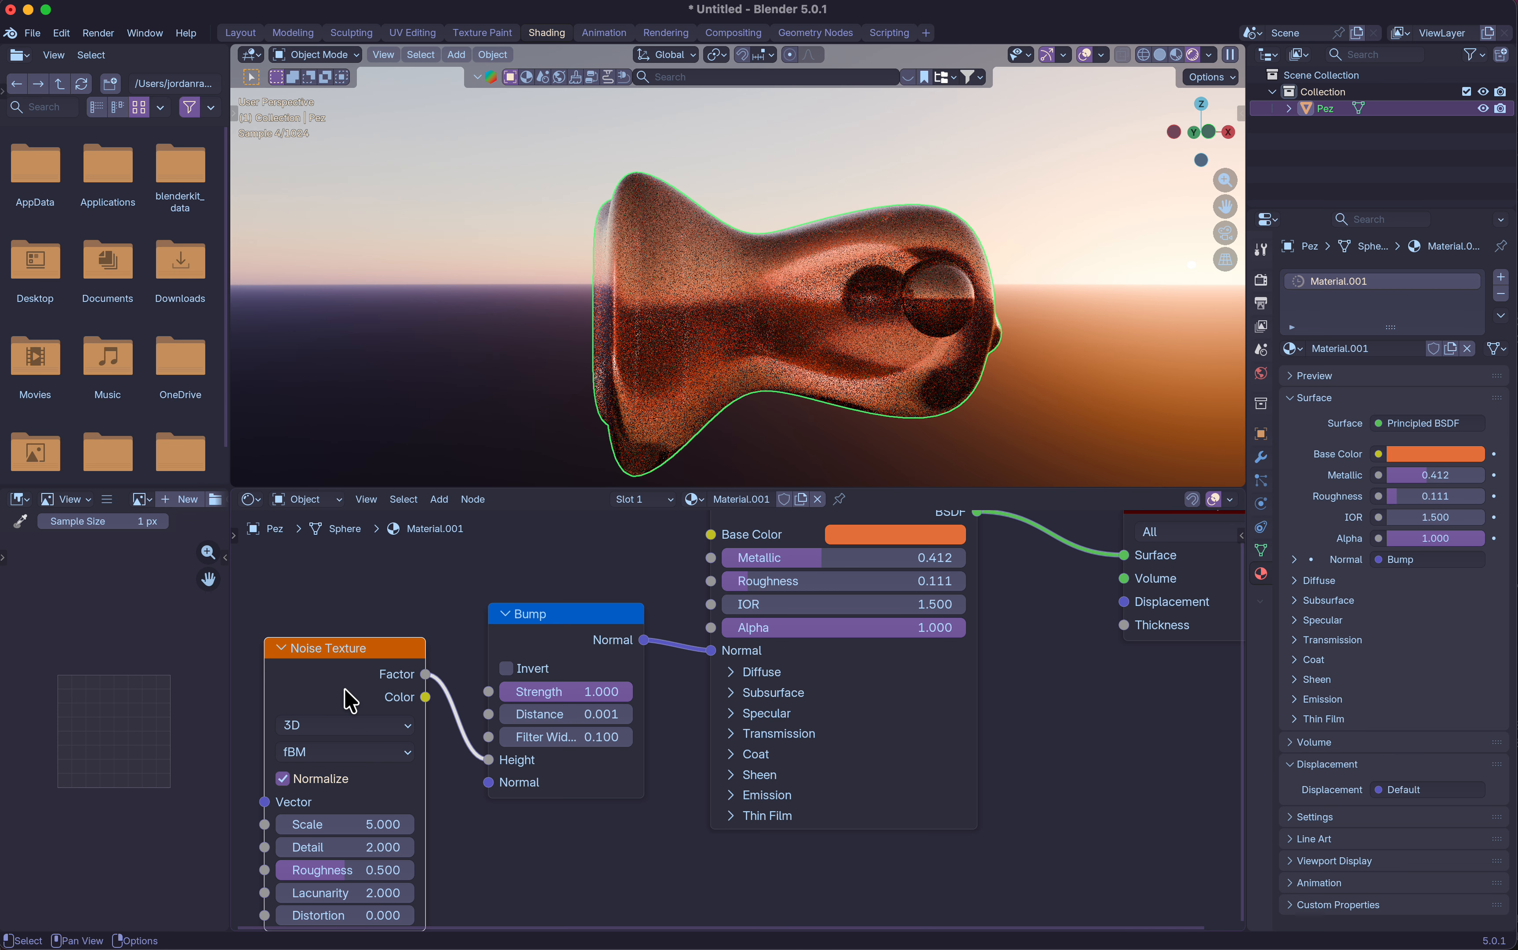
# Set the Bump node's Distance to about 3.201.
pyautogui.hscroll(-2, 435, 779)
pyautogui.scroll(-1, 434, 779)
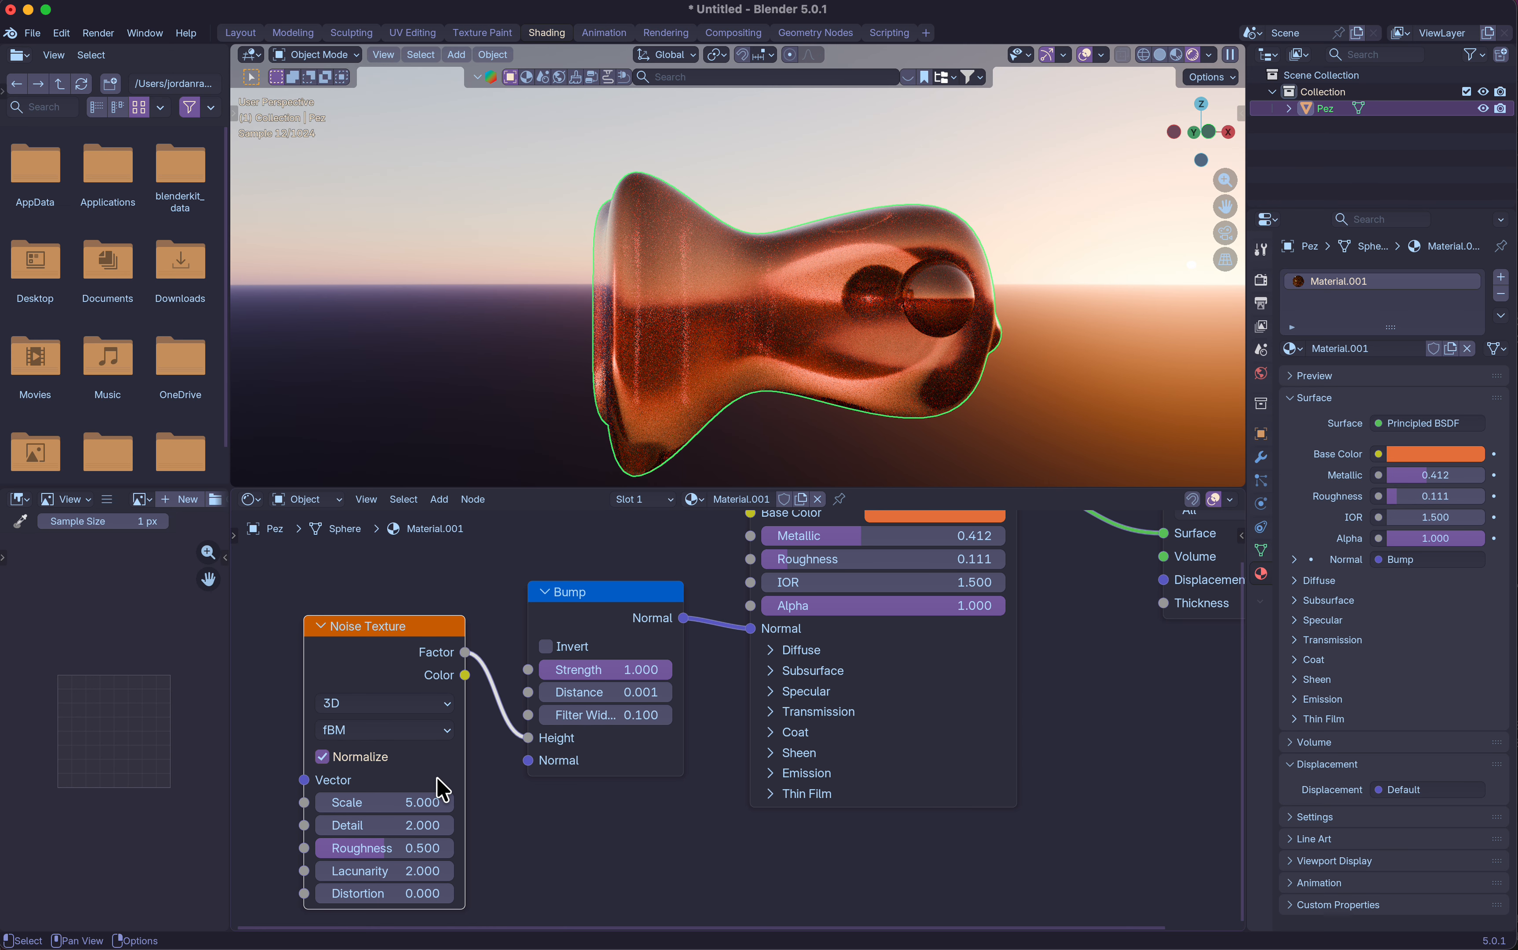
pyautogui.moveTo(577, 696); pyautogui.dragTo(672, 696)
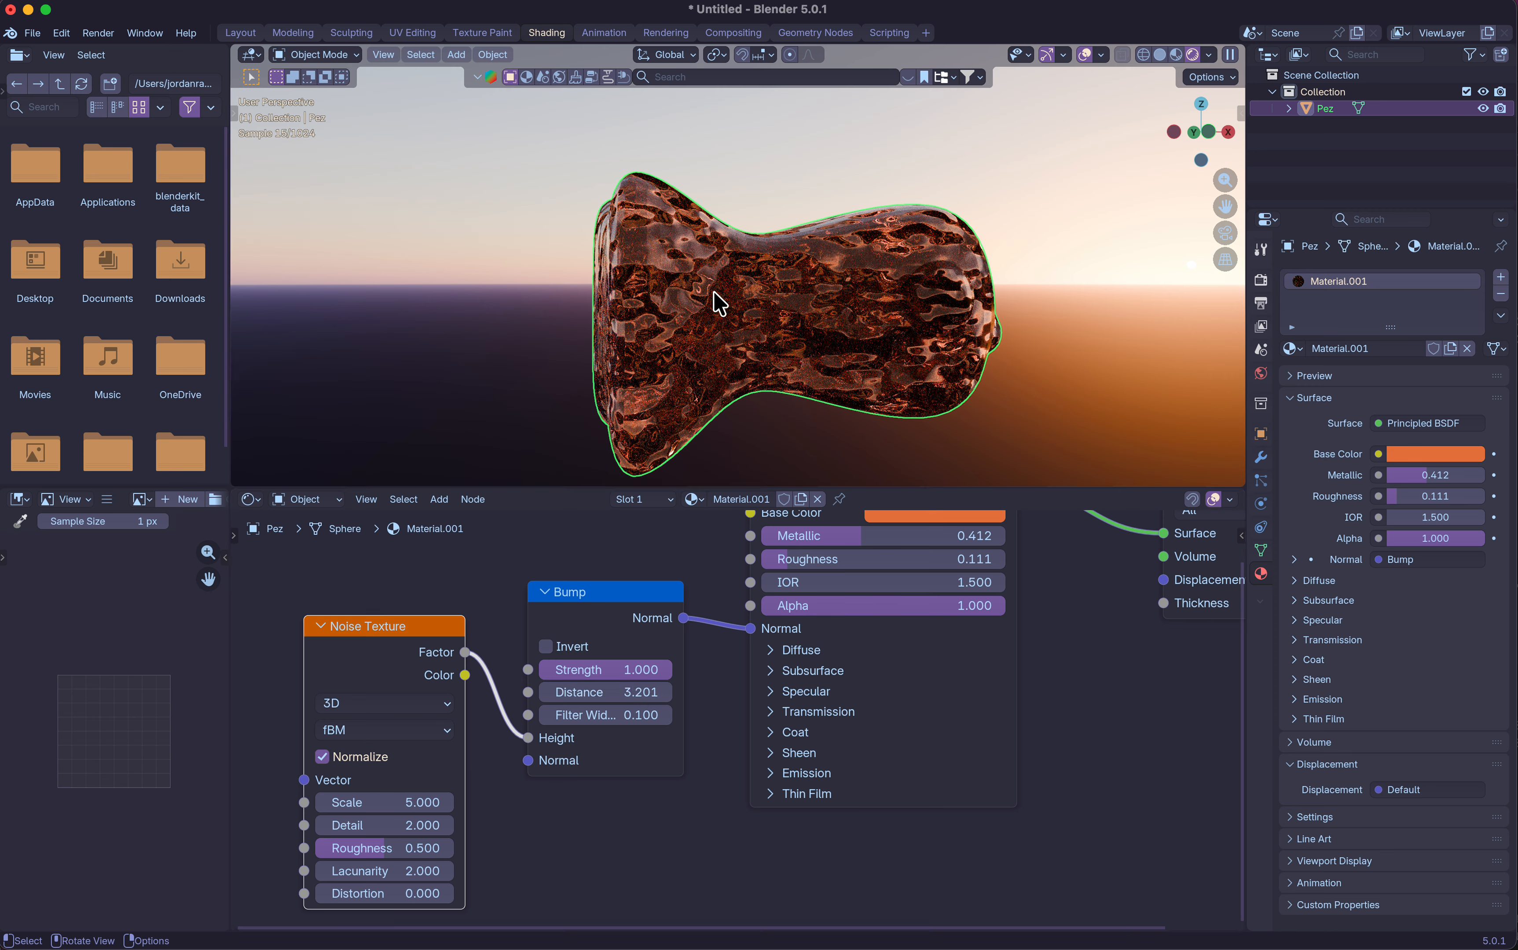
# Unlink the Noise Texture from the Bump node's Height to compare the surface, and reconnect its Factor output.
pyautogui.moveTo(528, 738); pyautogui.dragTo(492, 746)
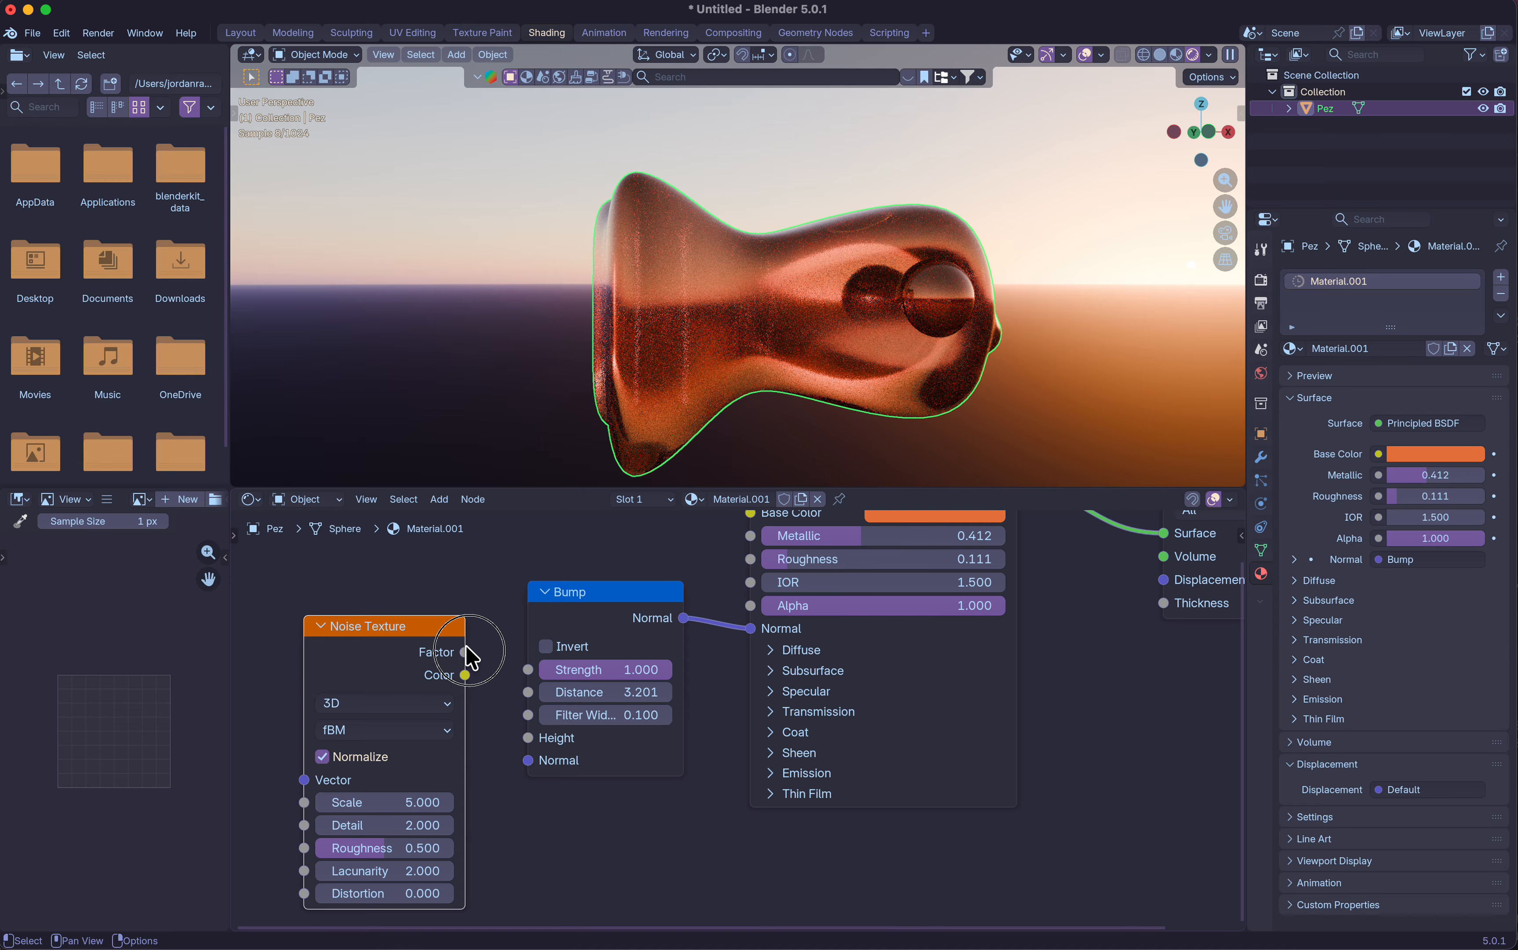
pyautogui.moveTo(468, 655); pyautogui.dragTo(528, 739)
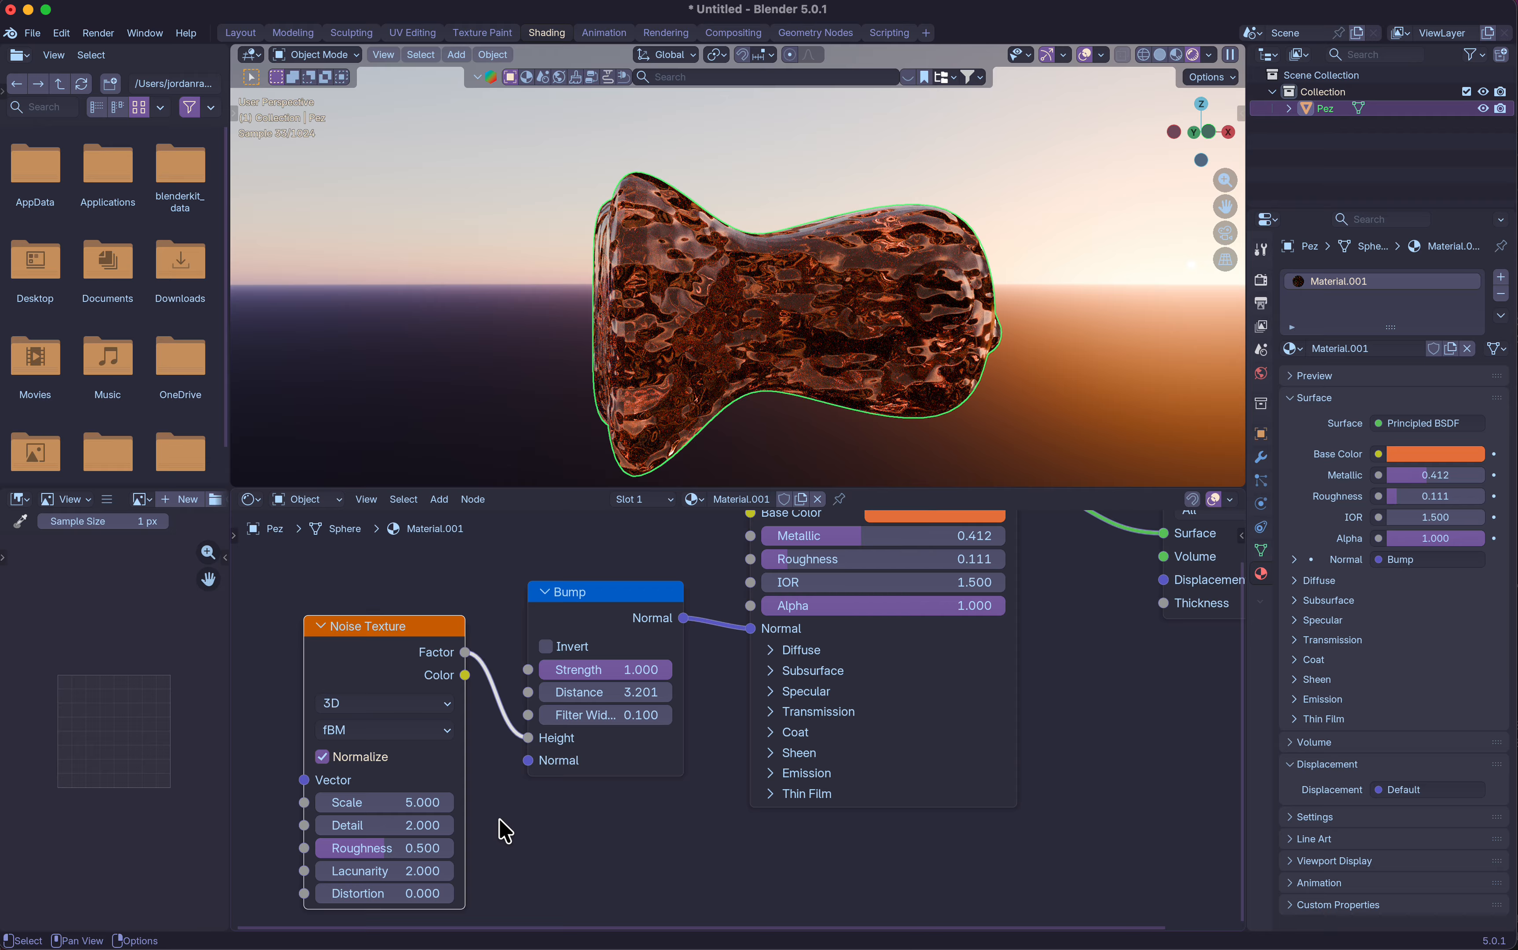
# Set the Noise Texture's Scale to 2.000 and switch the viewport to material preview shading.
pyautogui.hscroll(-3, 506, 830)
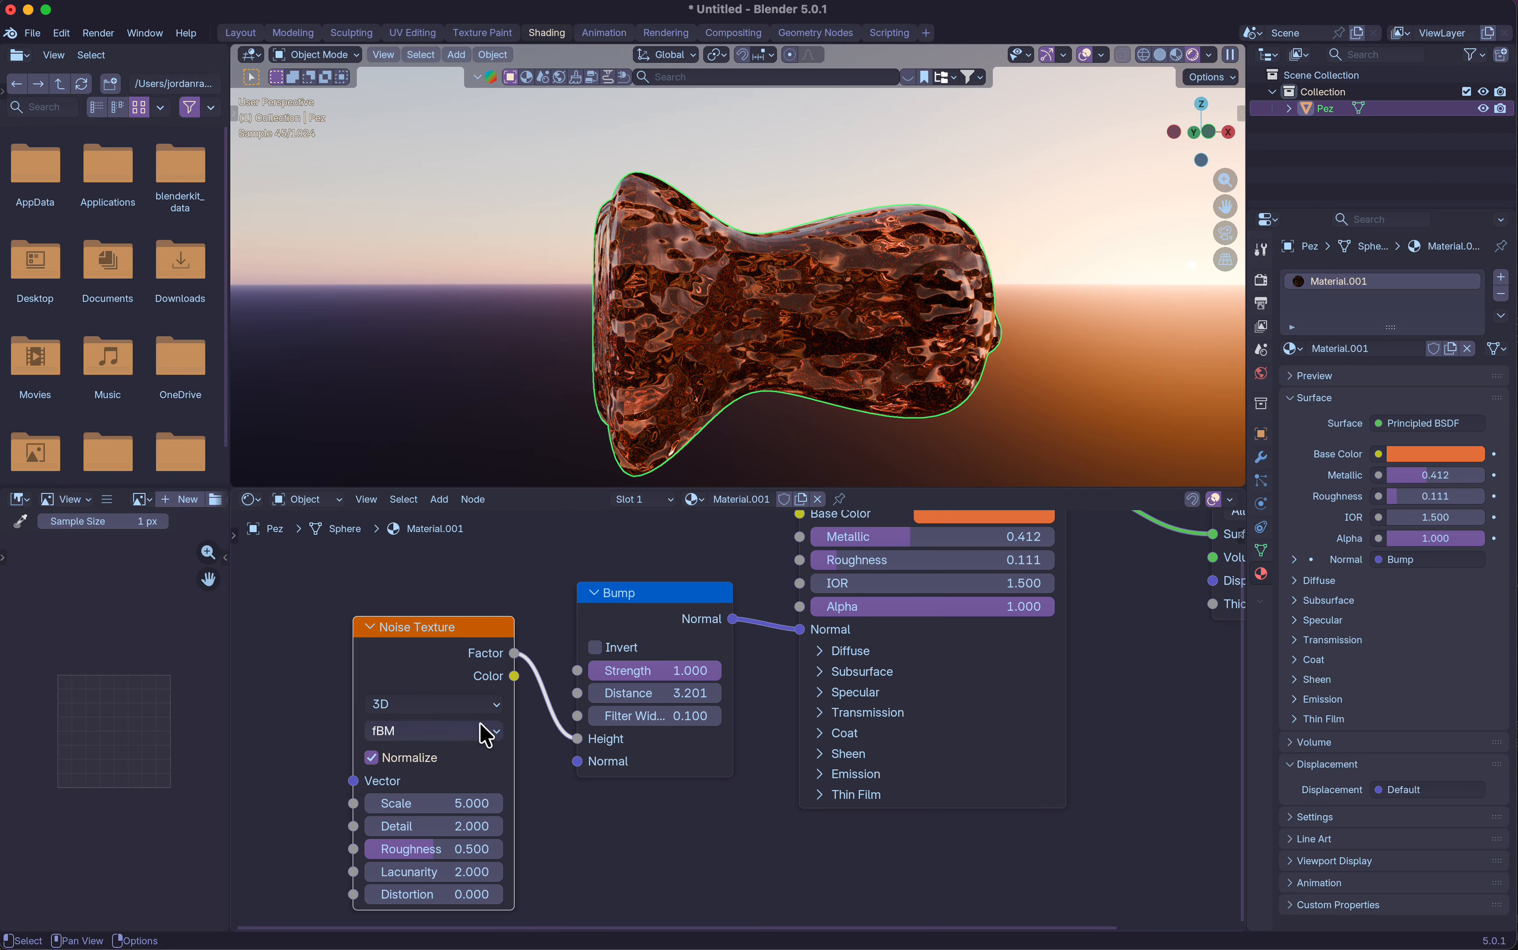
pyautogui.click(480, 705)
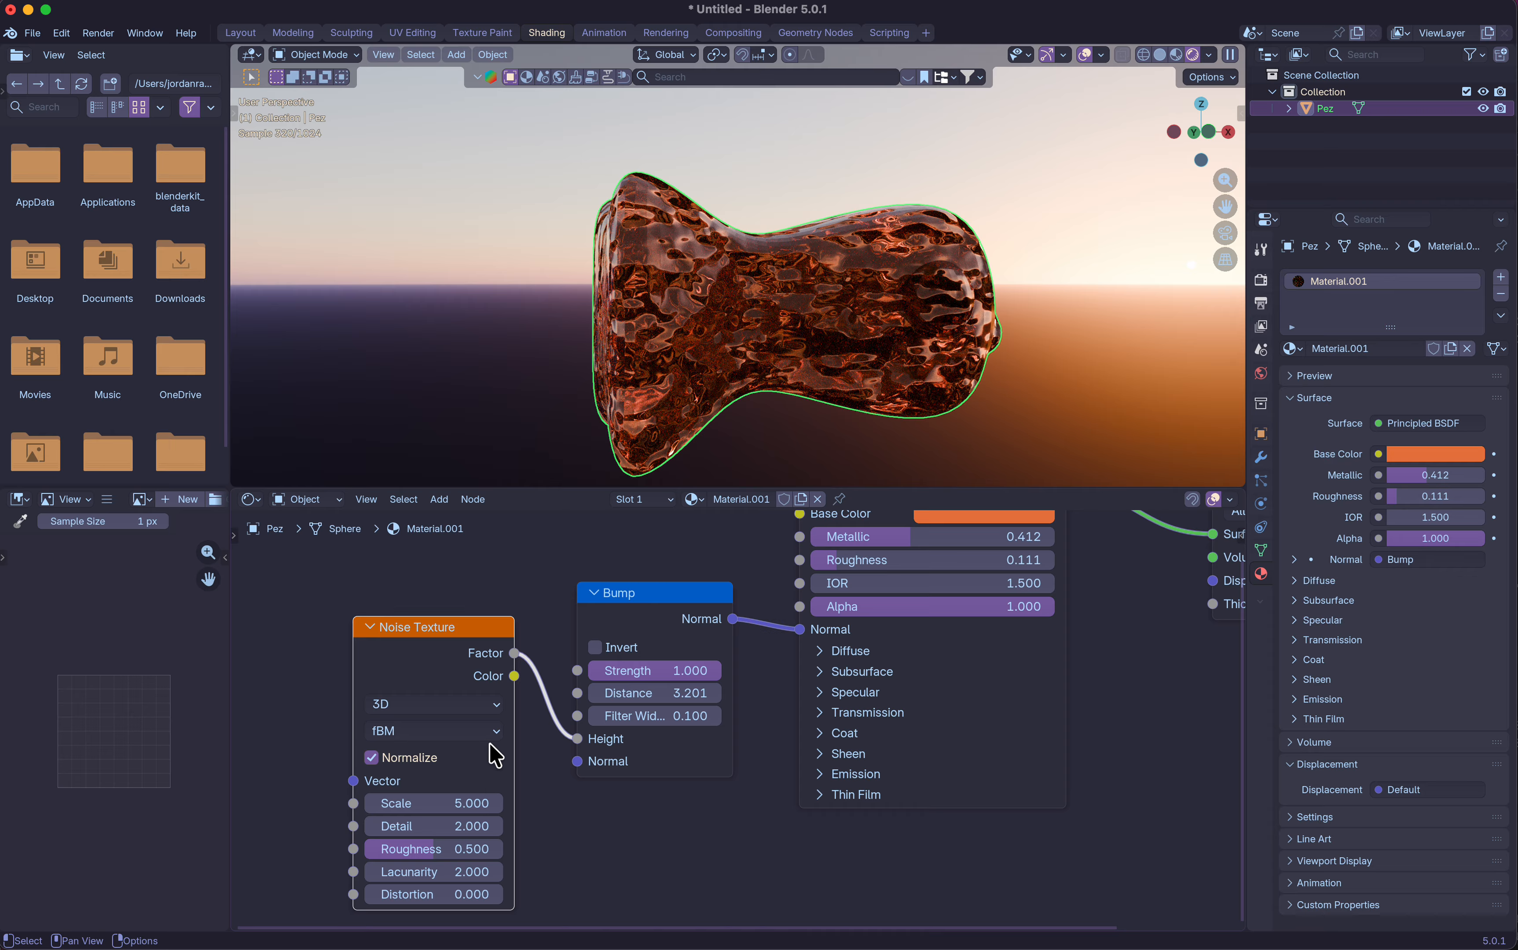
pyautogui.moveTo(439, 804)
pyautogui.mouseDown()
pyautogui.moveTo(420, 804)
pyautogui.moveTo(440, 804)
pyautogui.mouseUp()
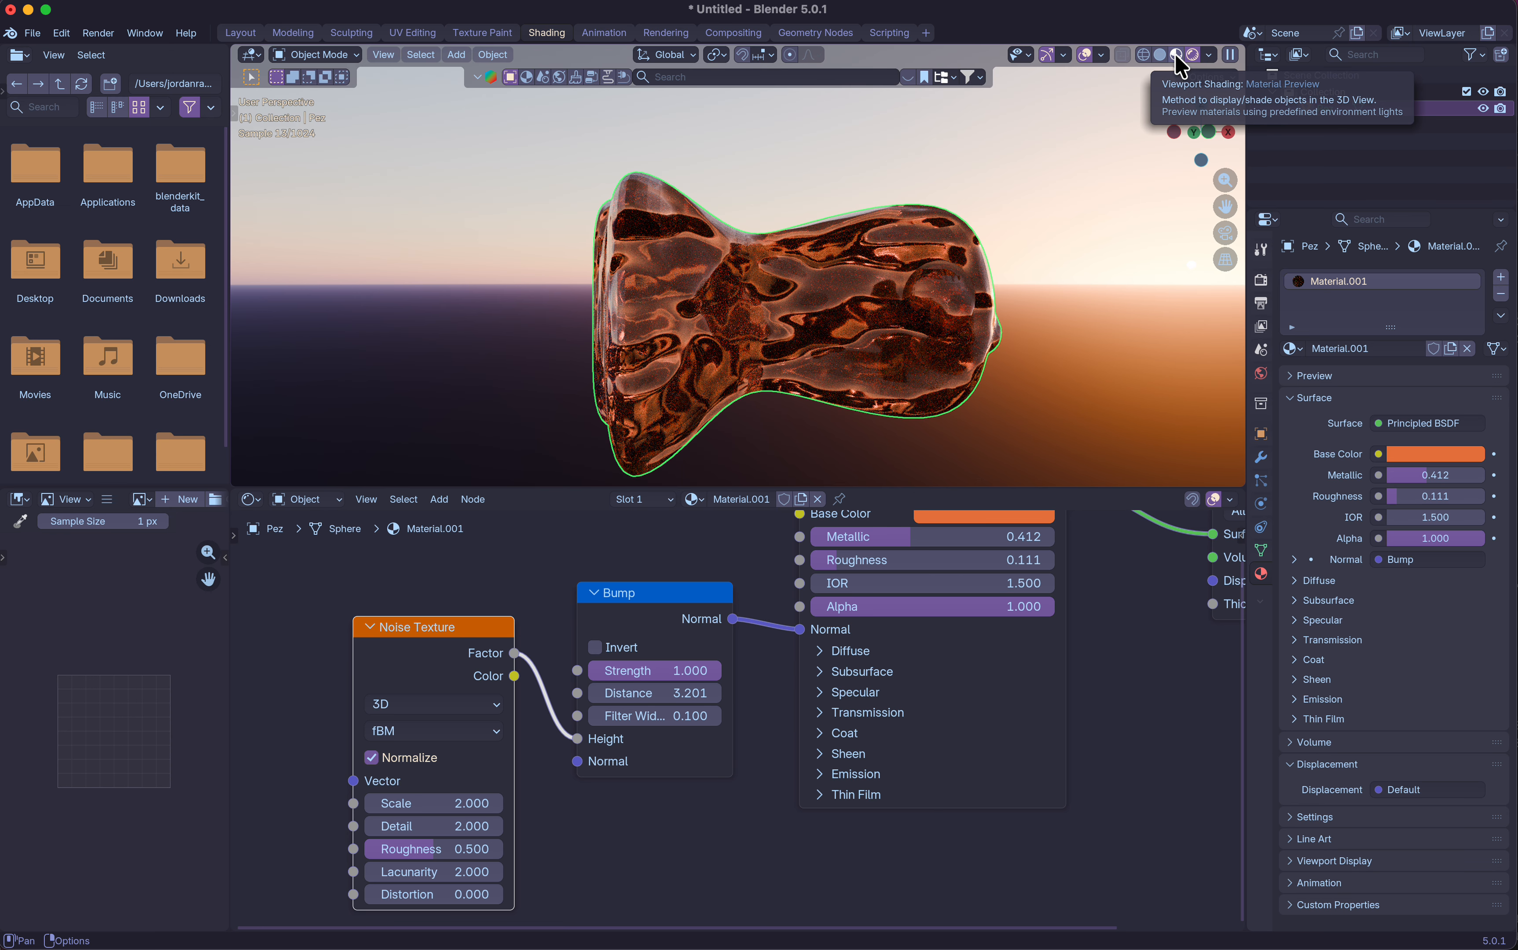
pyautogui.click(1177, 57)
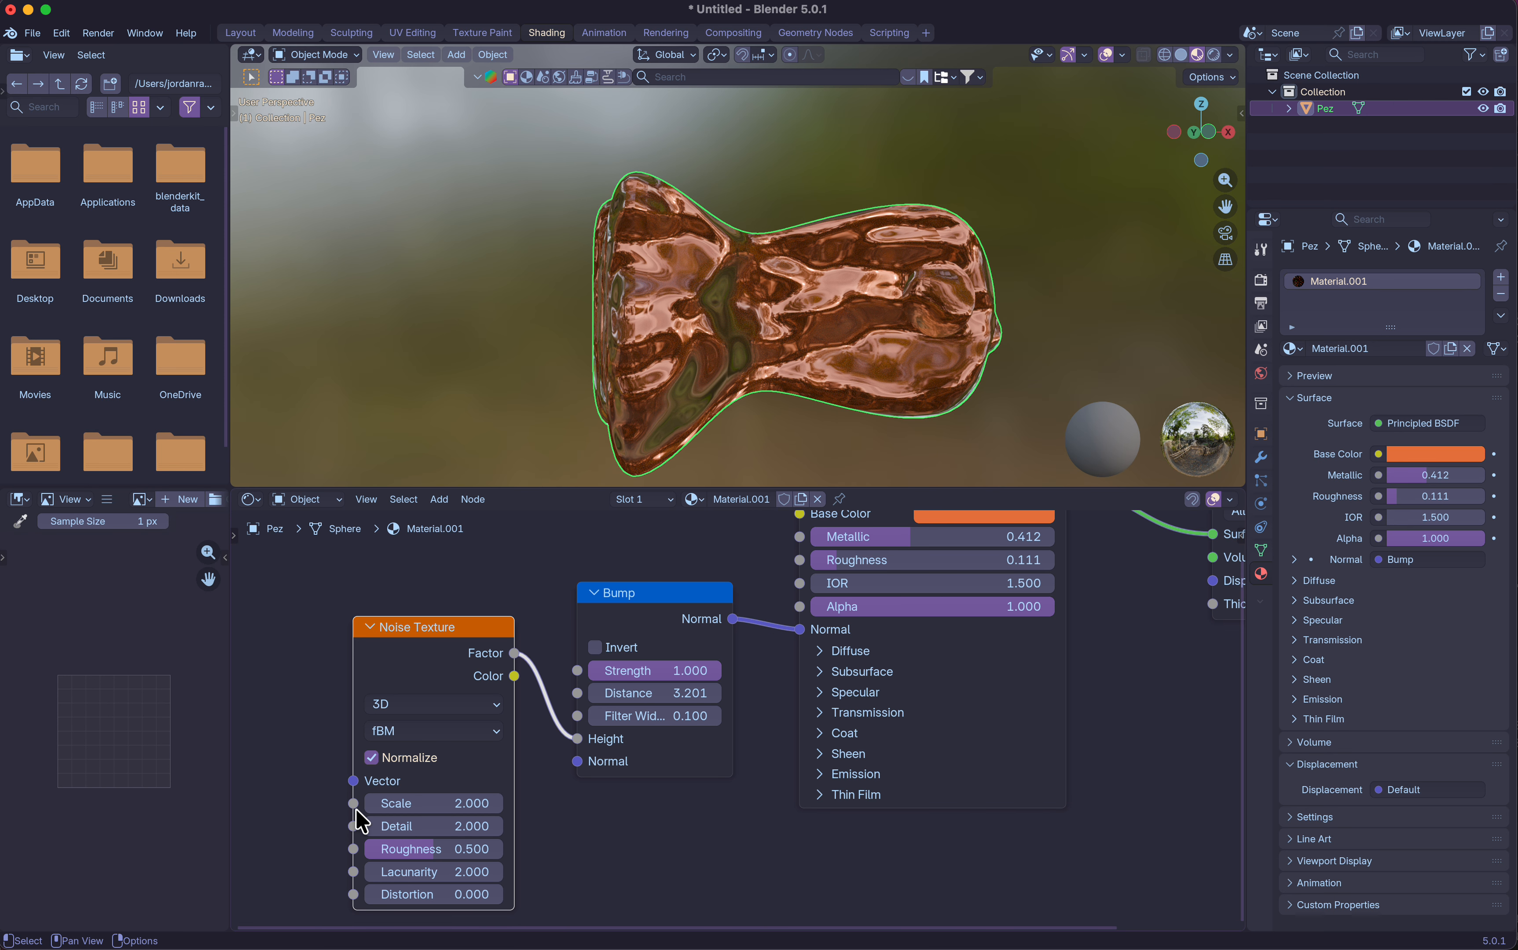